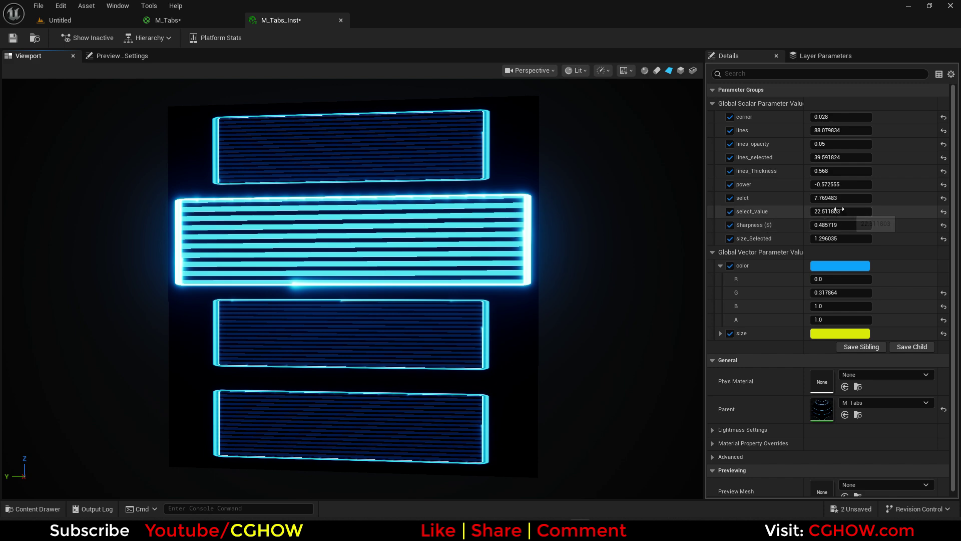
- Raise the selct parameter of M_Tabs_Inst to about 9.94, moving the highlight to the top tab
left_click_drag(841, 197, 874, 198)
left_click_drag(332, 219, 300, 129)
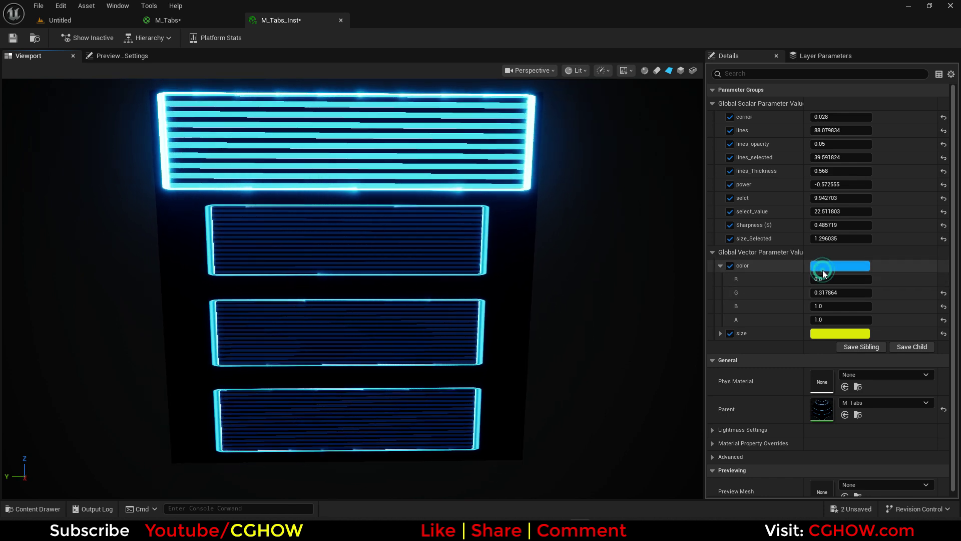
- Try a light green (R 0.53, G 1.0, B 0.211) for the instance's color parameter and discard it
left_click(840, 266)
left_click(695, 318)
left_click_drag(696, 323, 647, 343)
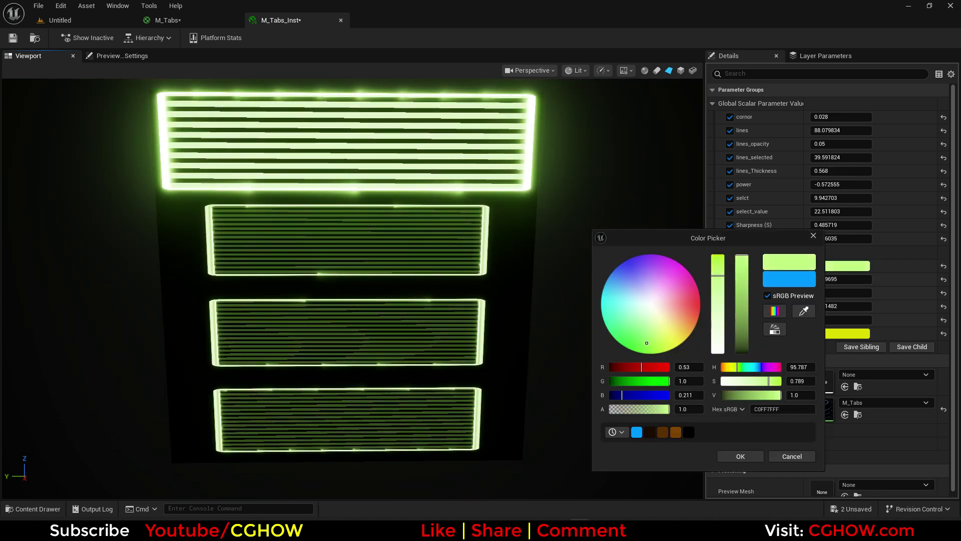
left_click(789, 457)
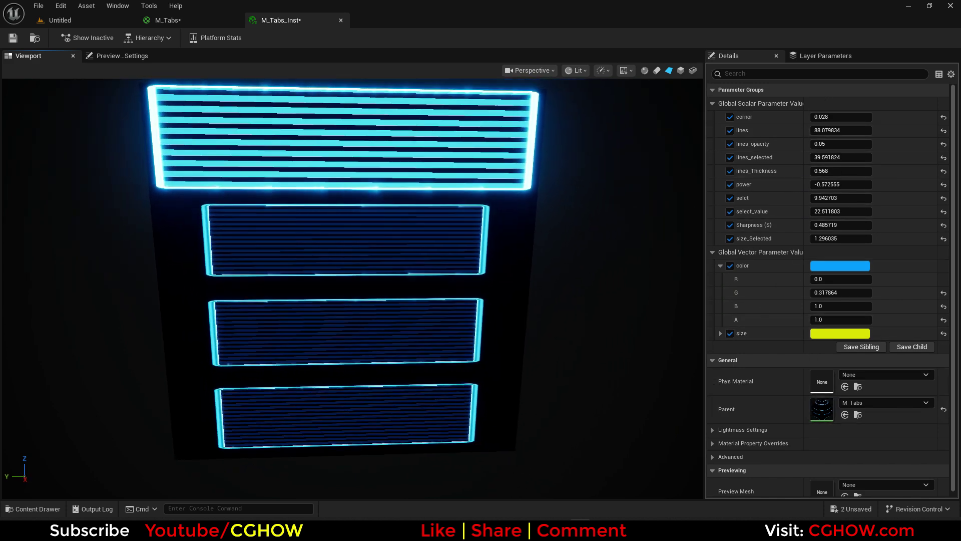
left_click(462, 234)
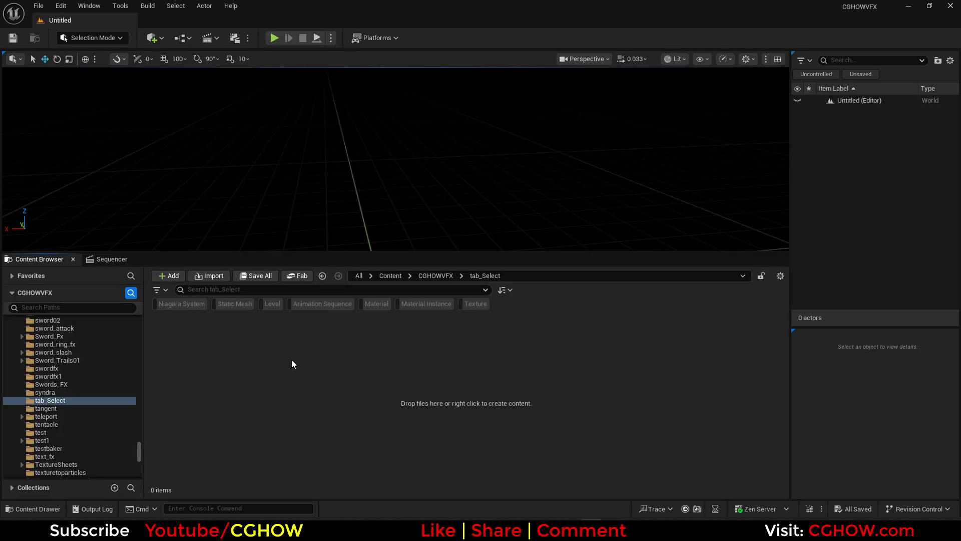
- Create a new material named M_Tabs in the tab_Select folder
right_click(293, 363)
left_click(342, 266)
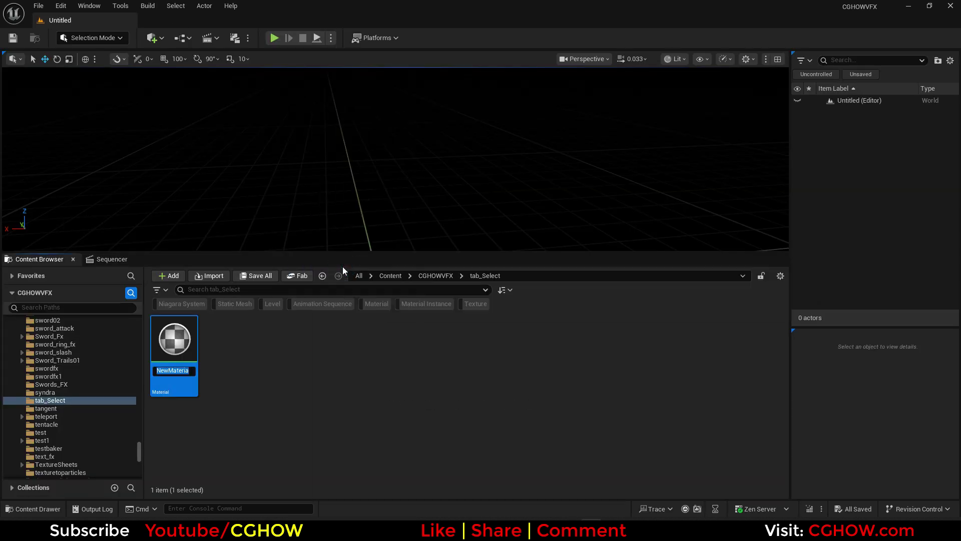
type("M_Tabs")
key("Return")
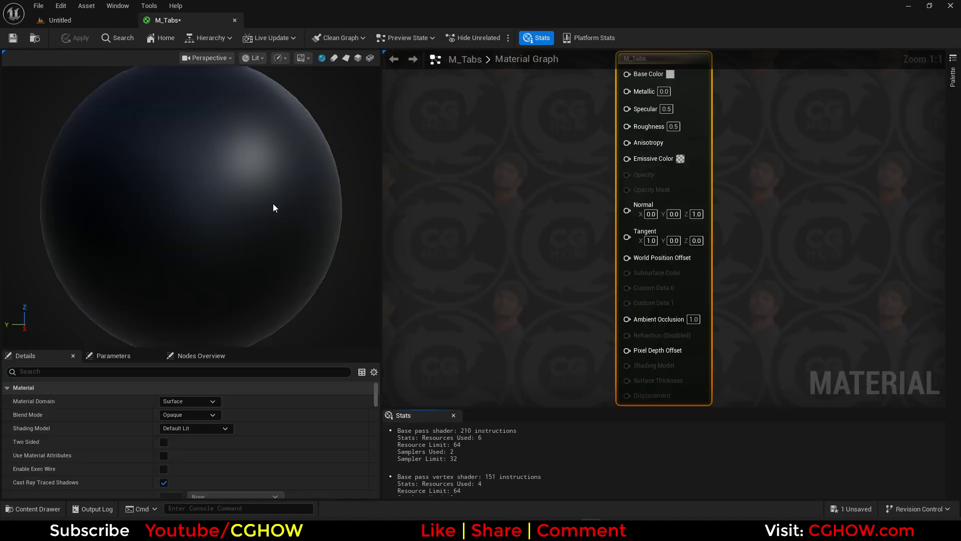
- Preview M_Tabs on a plane, set its shading model to Unlit, and make room beside the output node
left_click(346, 58)
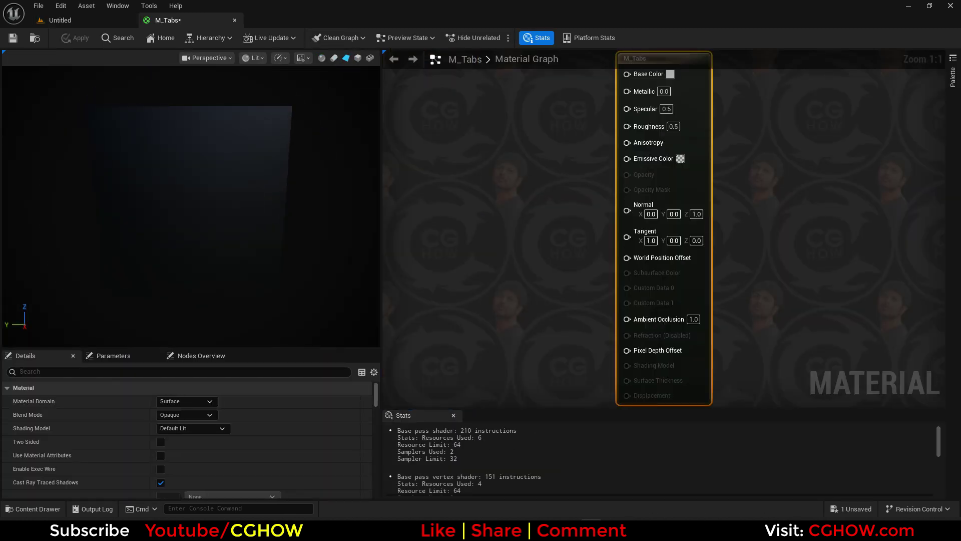
left_click(189, 429)
left_click(184, 303)
left_click_drag(753, 156, 816, 133)
right_click_drag(497, 227, 536, 216)
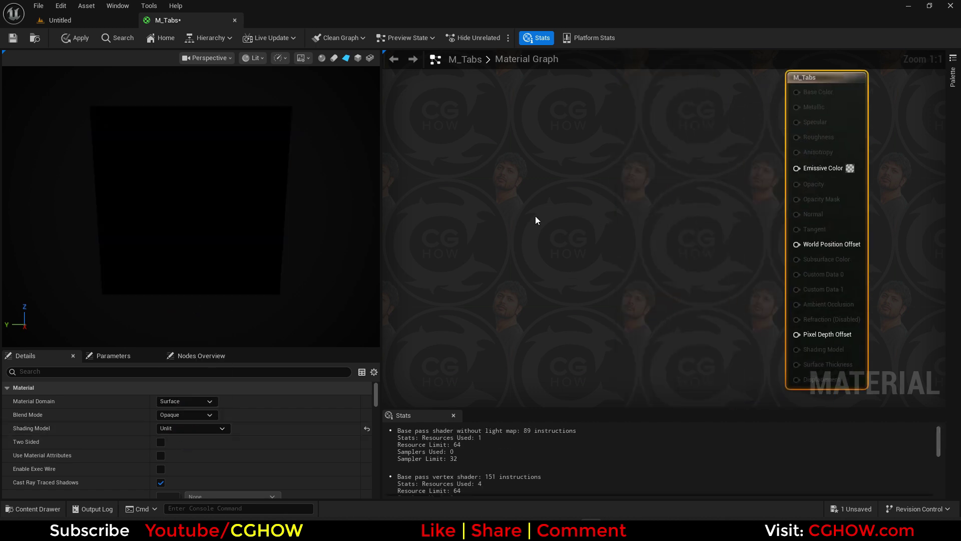
- Add a GeneratedRoundRect node and connect its Result to the material's Emissive Color
right_click(473, 181)
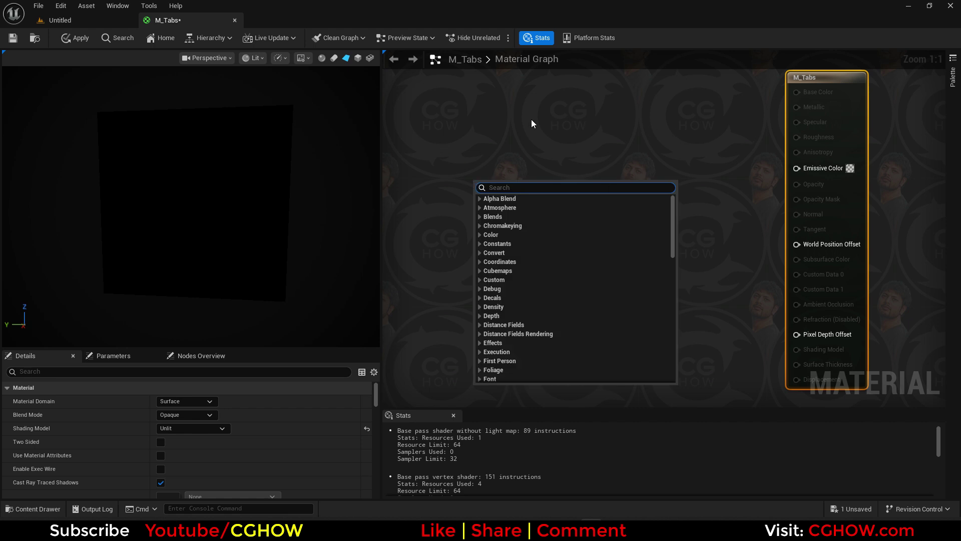
right_click(542, 127)
type("gene")
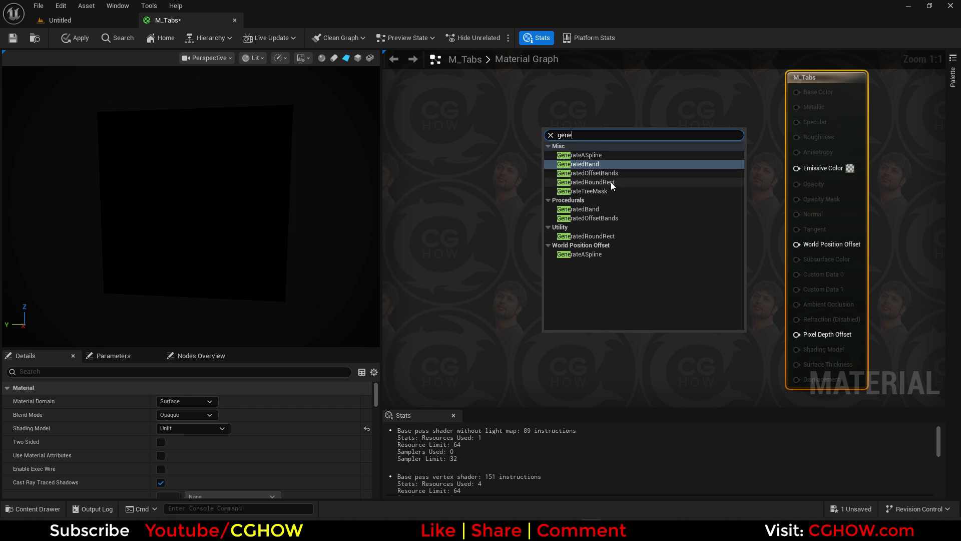
left_click(581, 182)
left_click_drag(633, 142, 796, 169)
left_click_drag(609, 185, 649, 233)
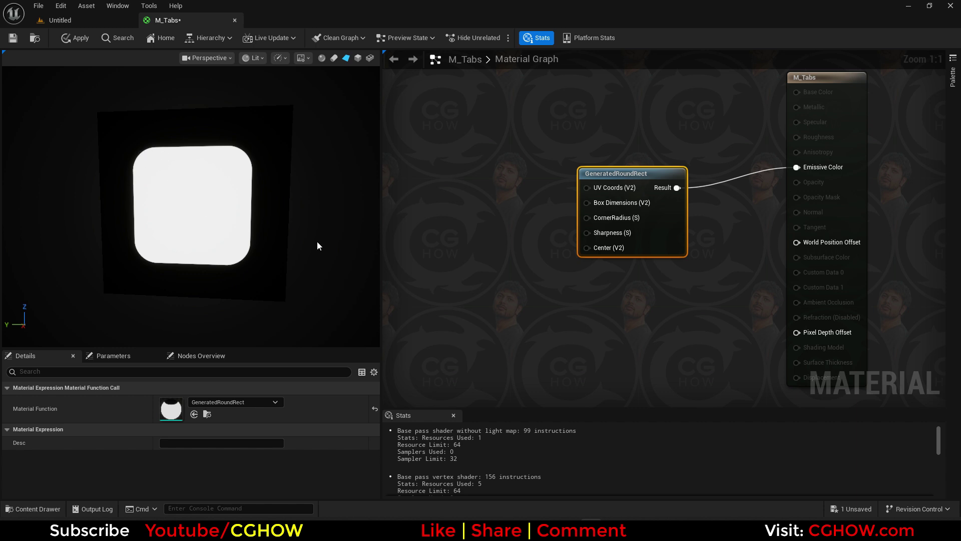
- Add a two-component constant and connect it to the Box Dimensions input of GeneratedRoundRect
mouse_move(147, 218)
left_mouse_down()
mouse_move(165, 217)
mouse_move(148, 217)
left_mouse_up()
right_click_drag(515, 219, 452, 233)
right_click(560, 221)
left_click(614, 197)
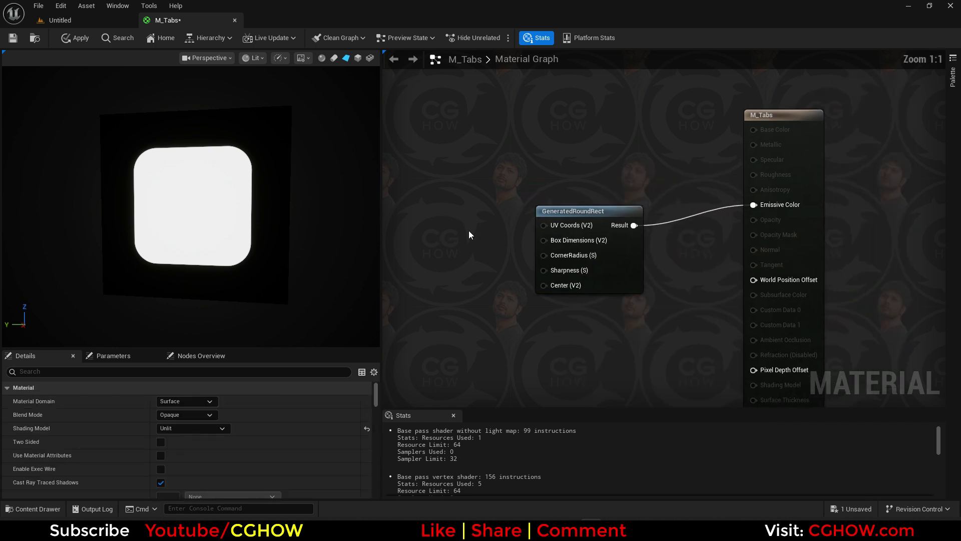
key("2")
left_click(432, 213)
left_click_drag(478, 235, 544, 240)
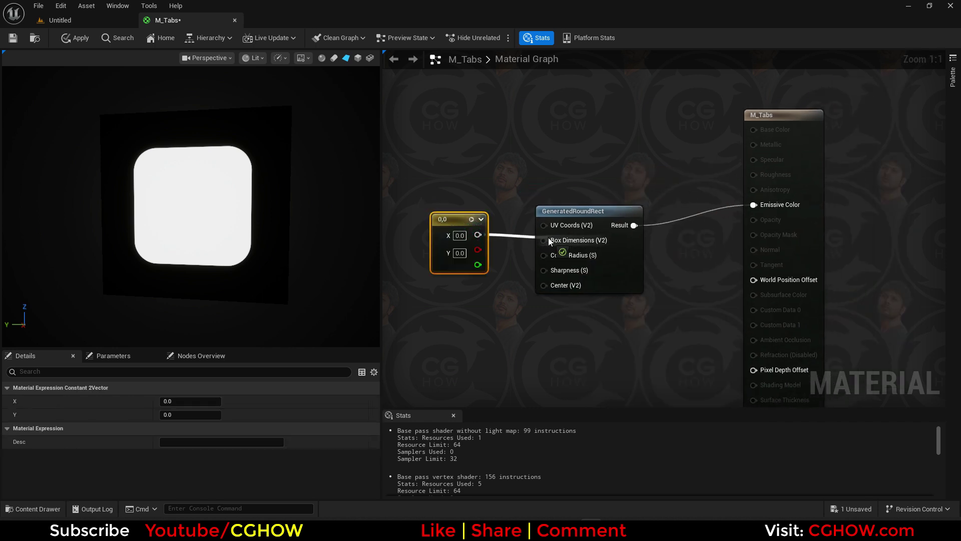
- Set the box dimensions constant to X 0.7 and Y 0.05, and place it closer to GeneratedRoundRect
left_click(460, 235)
type("0.7")
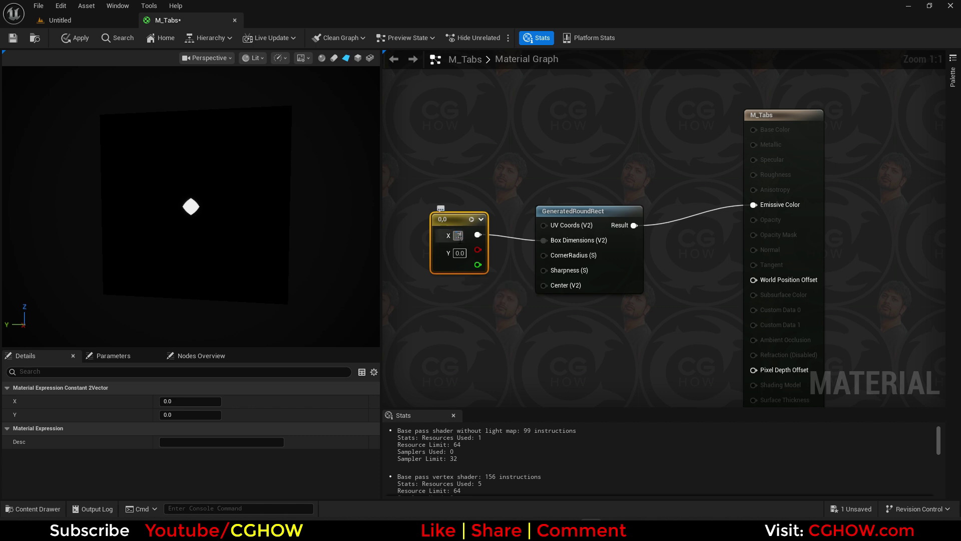
key("Return")
left_click(459, 252)
type("0.05")
key("Return")
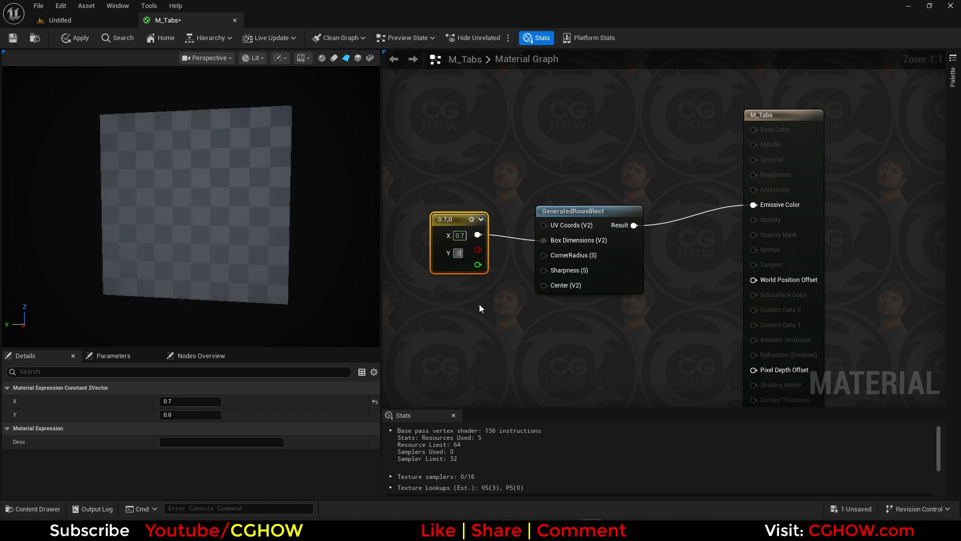
mouse_move(450, 225)
left_mouse_down()
mouse_move(435, 226)
mouse_move(466, 233)
left_mouse_up()
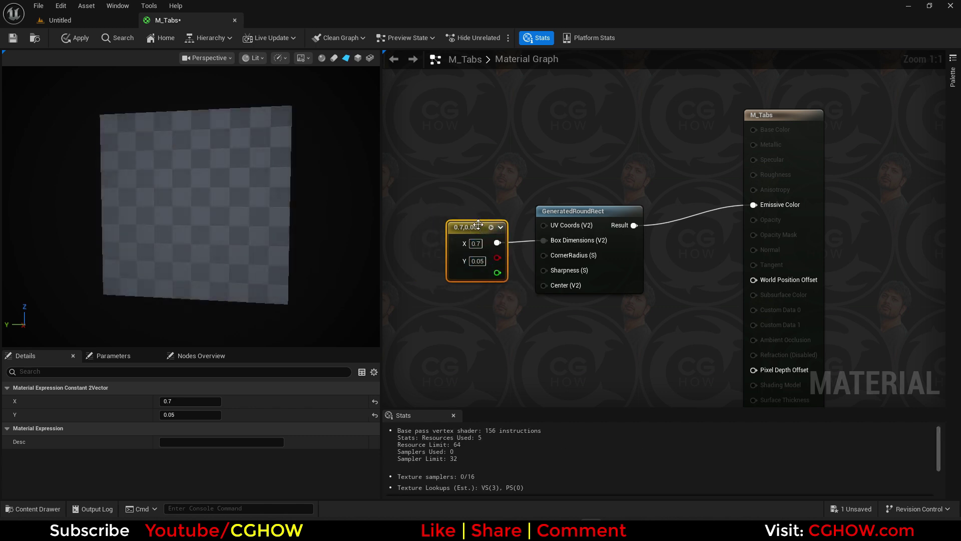
- Add a scalar constant of 0.05 and connect it to the CornerRadius input of GeneratedRoundRect
right_click_drag(621, 291, 661, 254)
right_click(661, 254)
right_click_drag(758, 148, 734, 163)
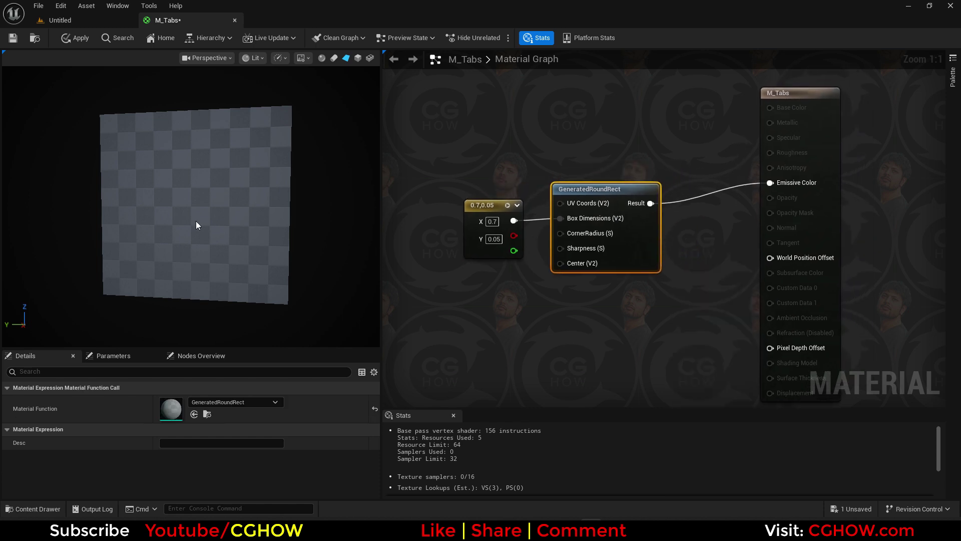
left_click_drag(196, 225, 171, 239)
right_click_drag(171, 239, 171, 210)
left_click_drag(171, 211, 178, 242)
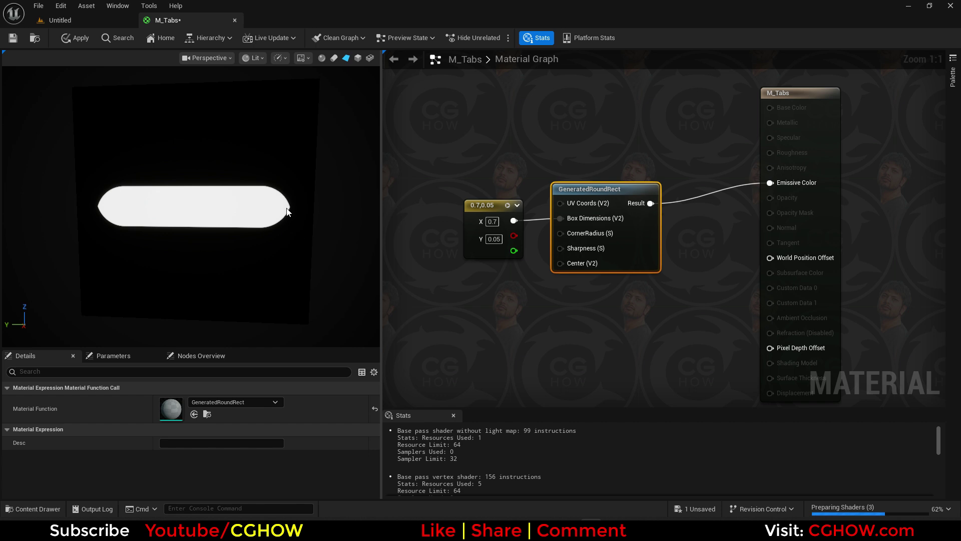
left_click(499, 322)
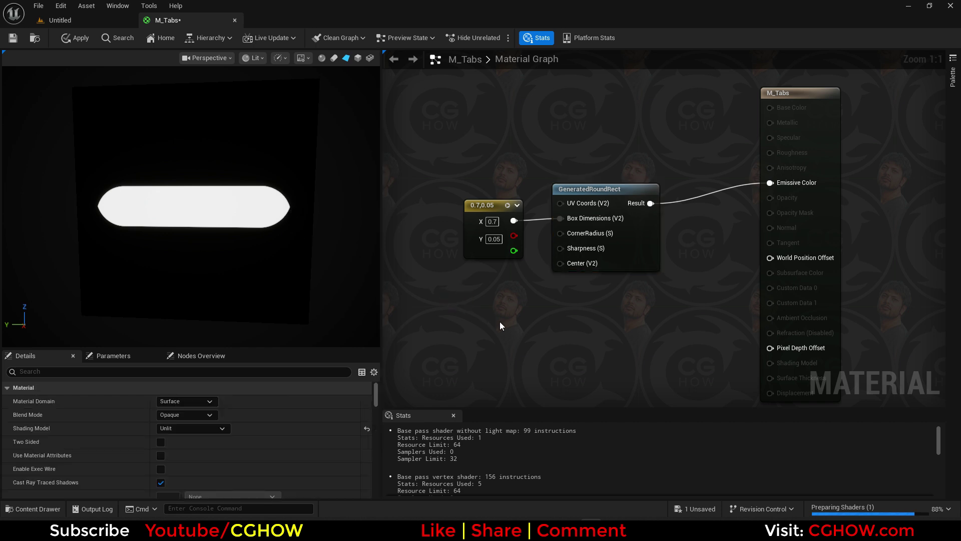
left_click(476, 295)
left_click_drag(522, 309, 560, 233)
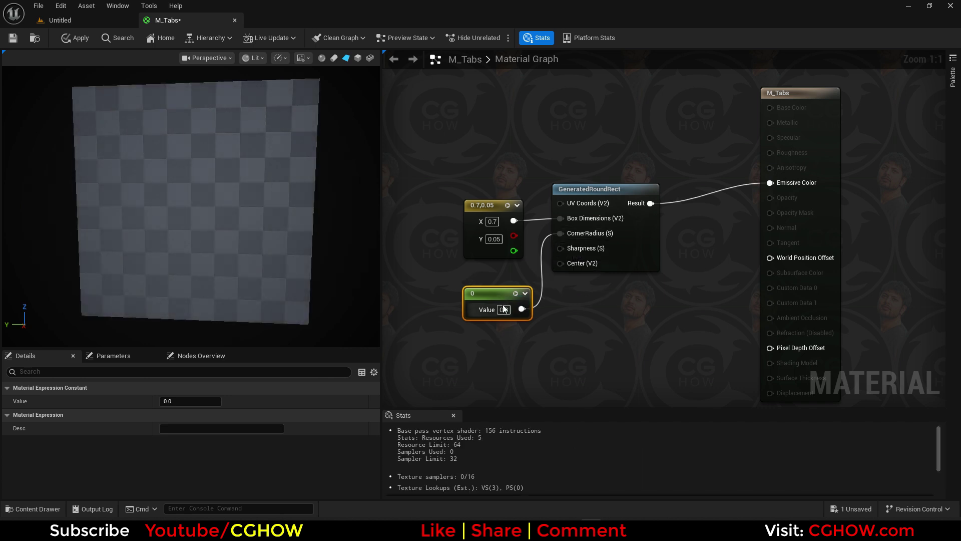
type("0.05")
key("Return")
- Move GeneratedRoundRect and its two constants together, farther away from the material output node
right_click_drag(436, 250, 488, 271)
left_click(141, 200)
left_click_drag(183, 228, 175, 220)
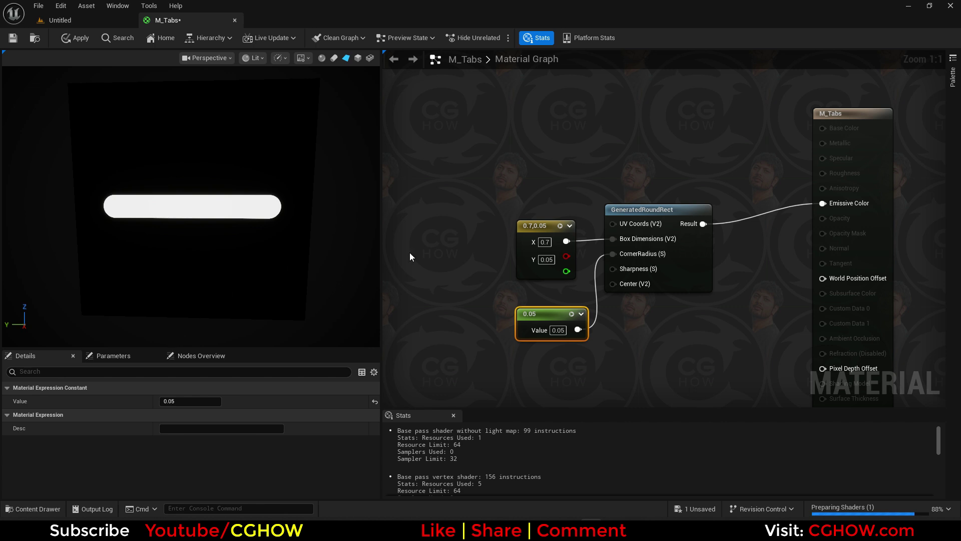
left_click_drag(460, 163, 677, 352)
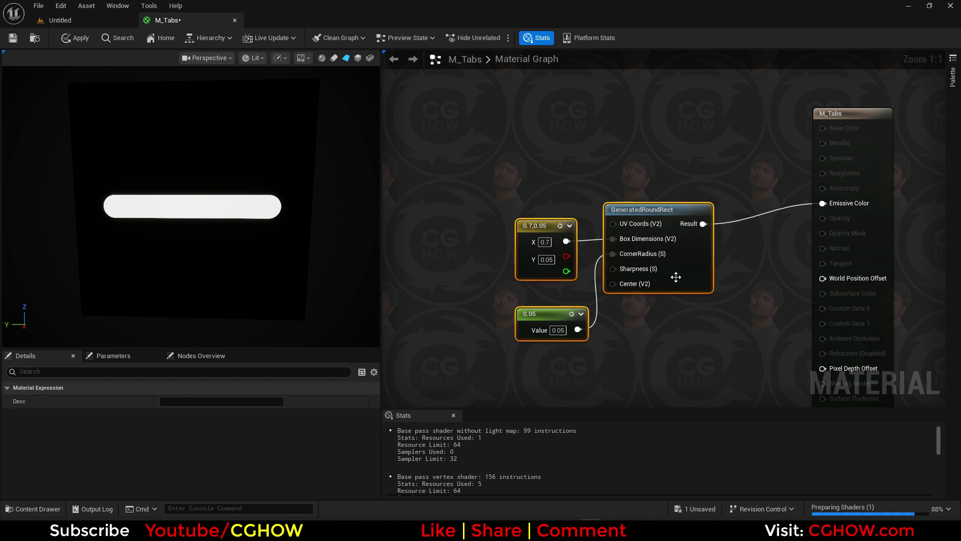
left_click_drag(676, 275, 652, 235)
right_click_drag(543, 282, 574, 323)
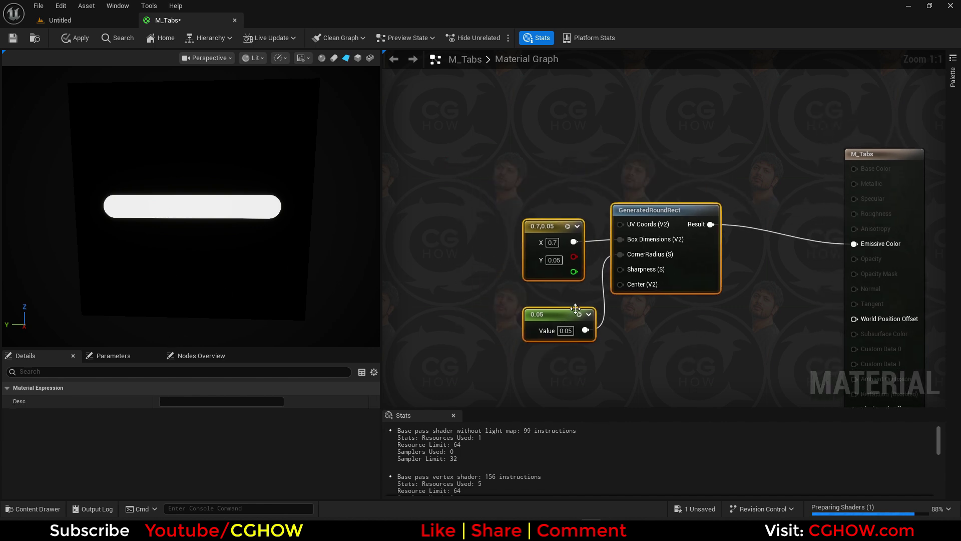
- Add a TexCoord node and connect it to the UV Coords input of GeneratedRoundRect
left_click(539, 204)
right_click_drag(484, 190, 505, 256)
key("u")
left_click(431, 237)
left_click_drag(479, 244, 639, 289)
- Insert a Multiply node followed by a Frac node between TexCoord and UV Coords, and line them up
key("m")
left_click(472, 221)
type("fra")
left_click(566, 269)
left_click_drag(546, 235, 562, 226)
left_click_drag(420, 238, 421, 231)
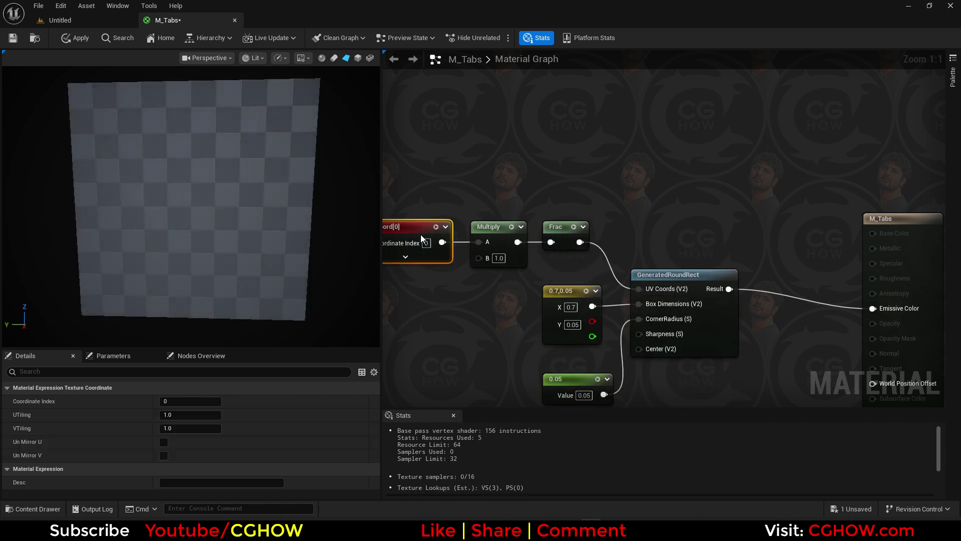
- Set the Multiply node's B value to 2
left_click(497, 258)
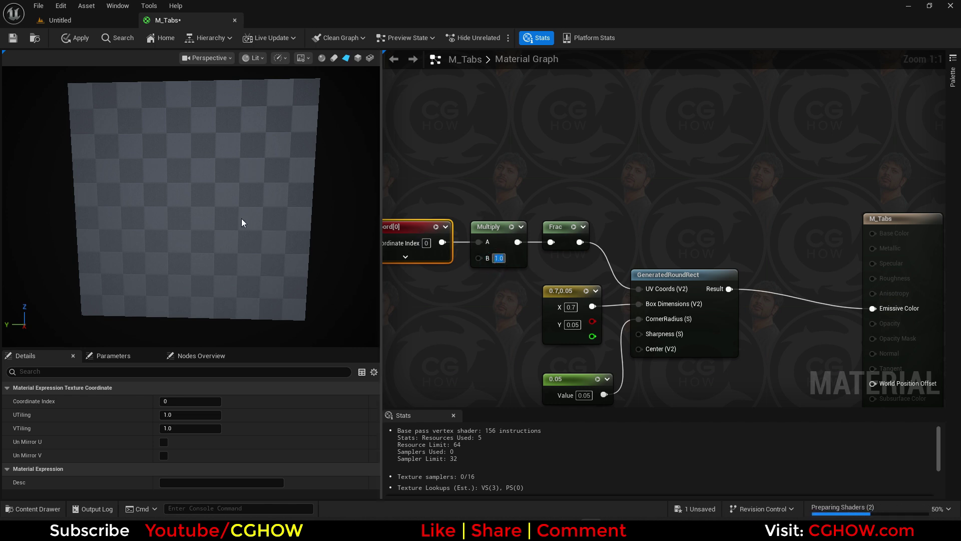
type("2")
key("Return")
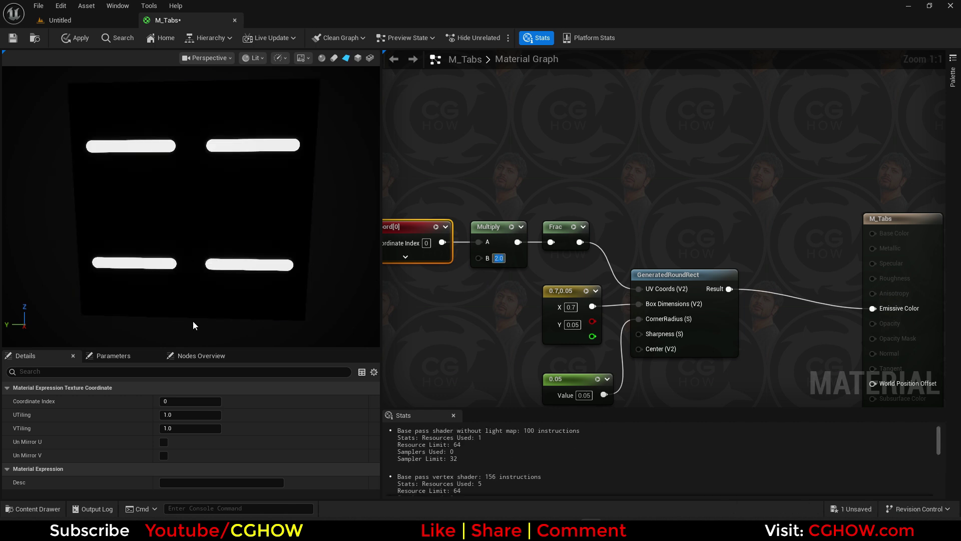
- Add a two-component constant below TexCoord and connect it to the Multiply node's B input
right_click_drag(437, 309, 518, 281)
left_click(473, 263)
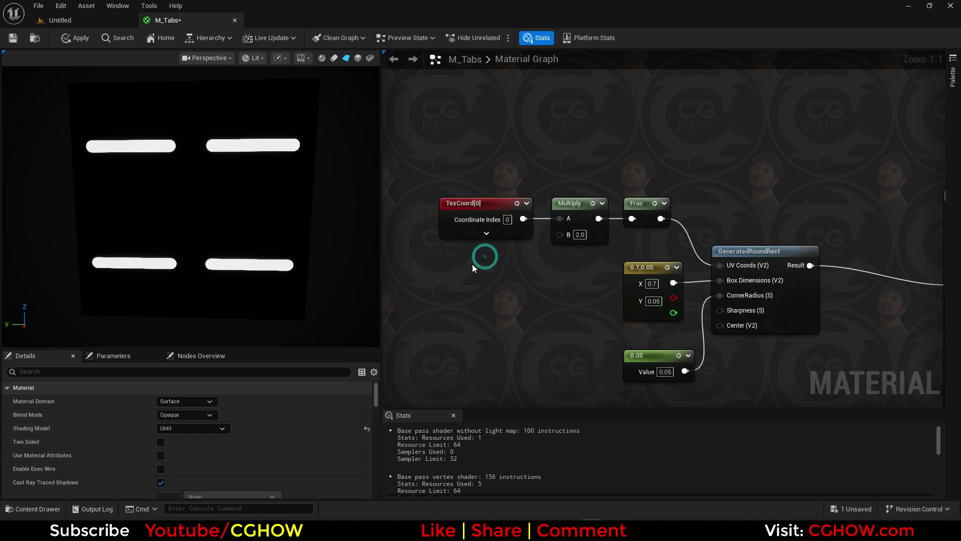
left_click(451, 257)
left_click_drag(494, 274, 571, 233)
- Set the tiling constant to X 1 and Y 4, and move it closer to the Multiply node
left_click(473, 276)
type("1")
key("Tab")
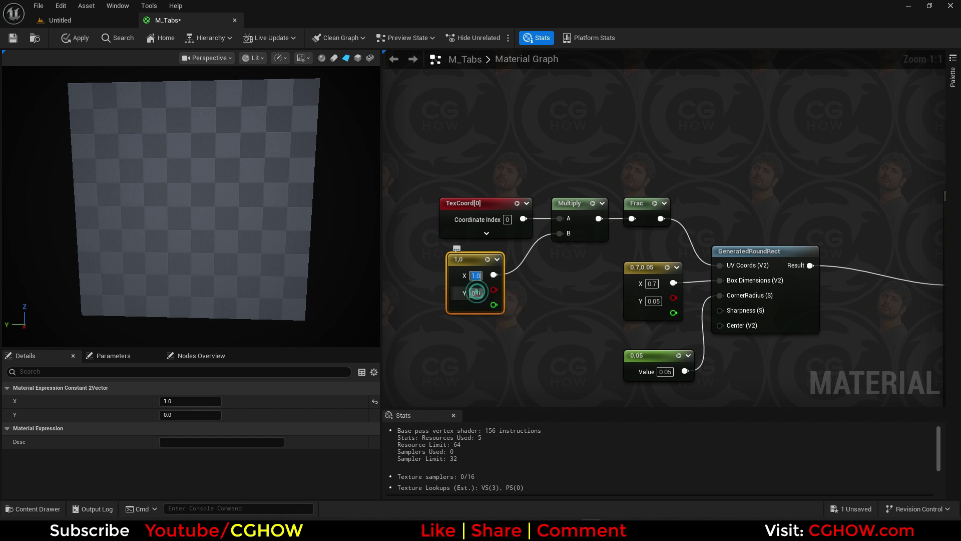
type("4")
key("Return")
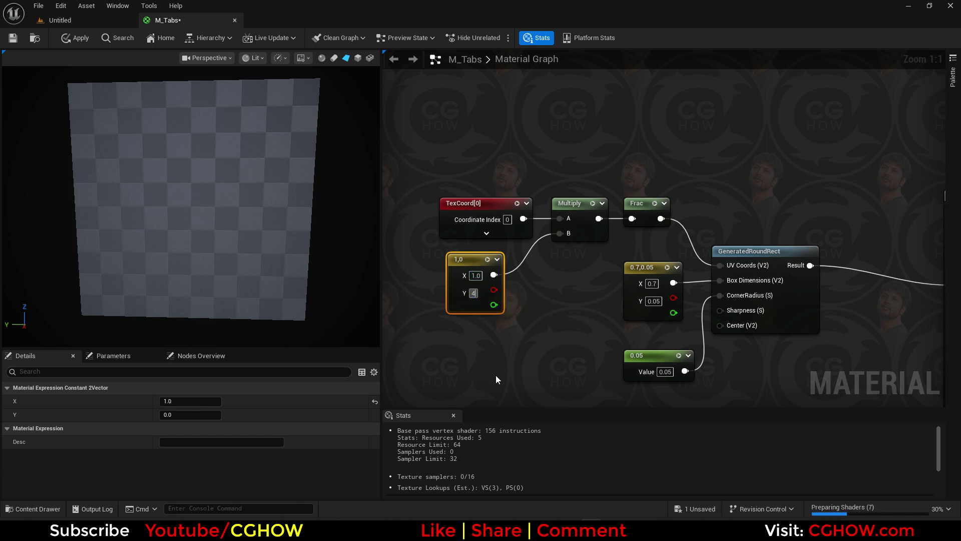
left_click_drag(474, 268, 509, 274)
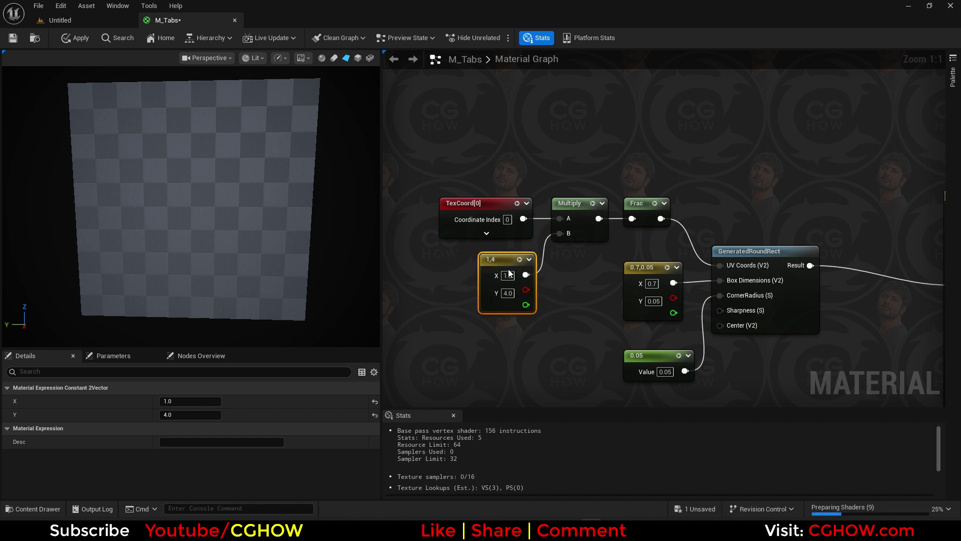
right_click_drag(562, 289, 535, 287)
left_click_drag(434, 147, 607, 221)
left_click_drag(453, 178, 607, 256)
left_click_drag(605, 217, 566, 230)
left_click(542, 272)
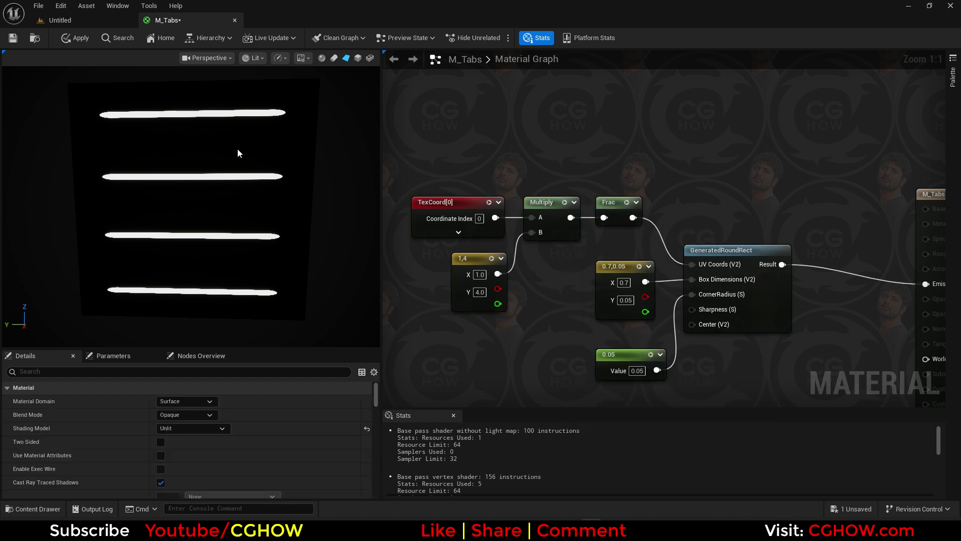
- Set the box dimensions constant's Y to 0.2 and its X to 1.5
left_click(626, 300)
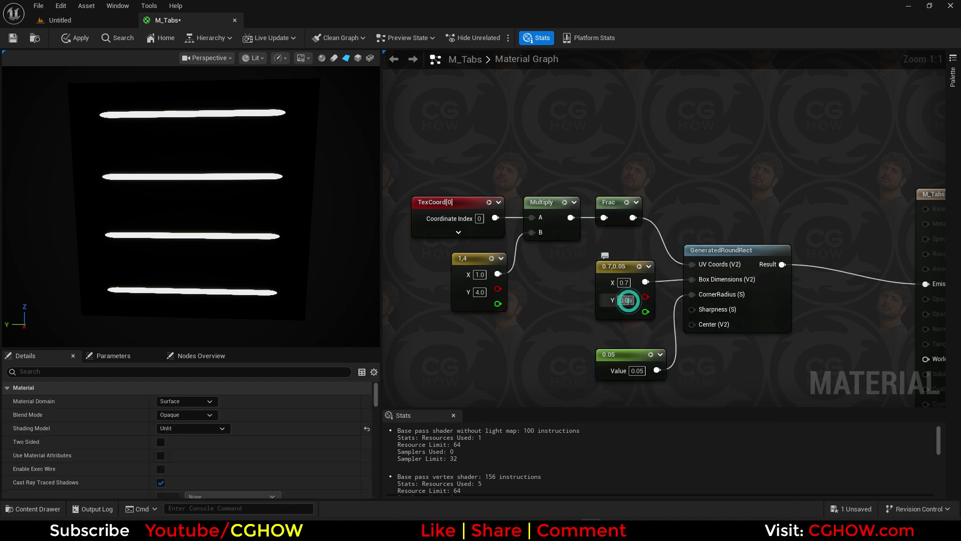
type("0.2")
key("Return")
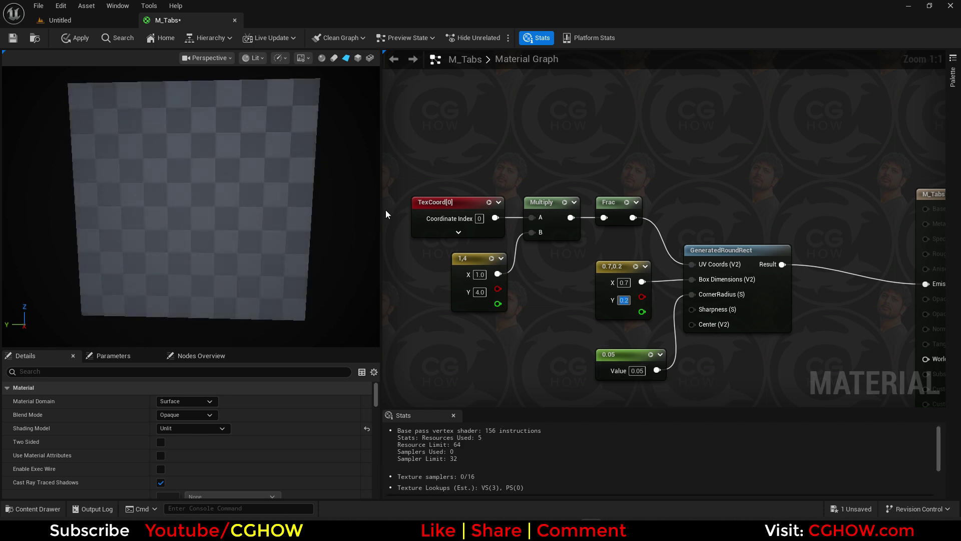
left_click_drag(381, 209, 394, 209)
left_click_drag(329, 213, 293, 235)
scroll(295, 235, "up", 1)
left_click(636, 283)
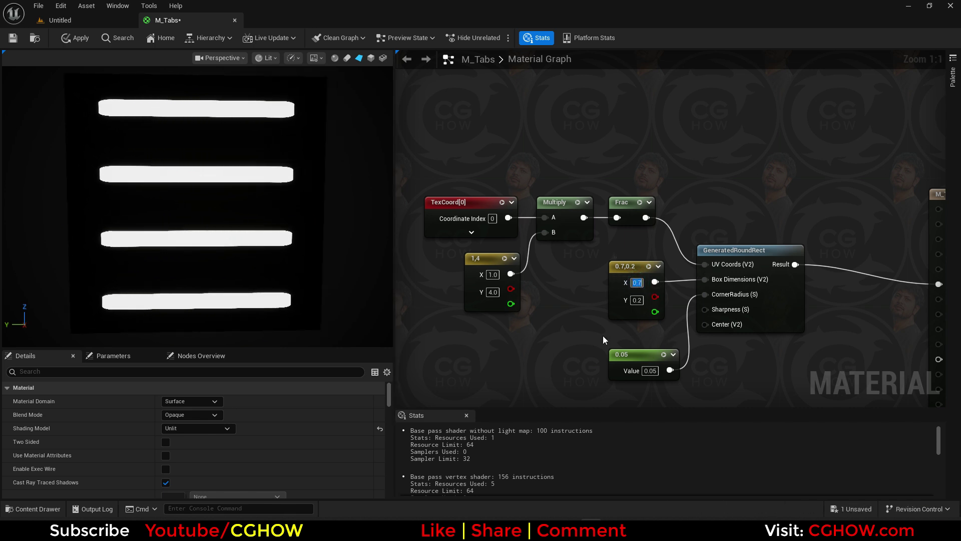
type("1.5")
key("Return")
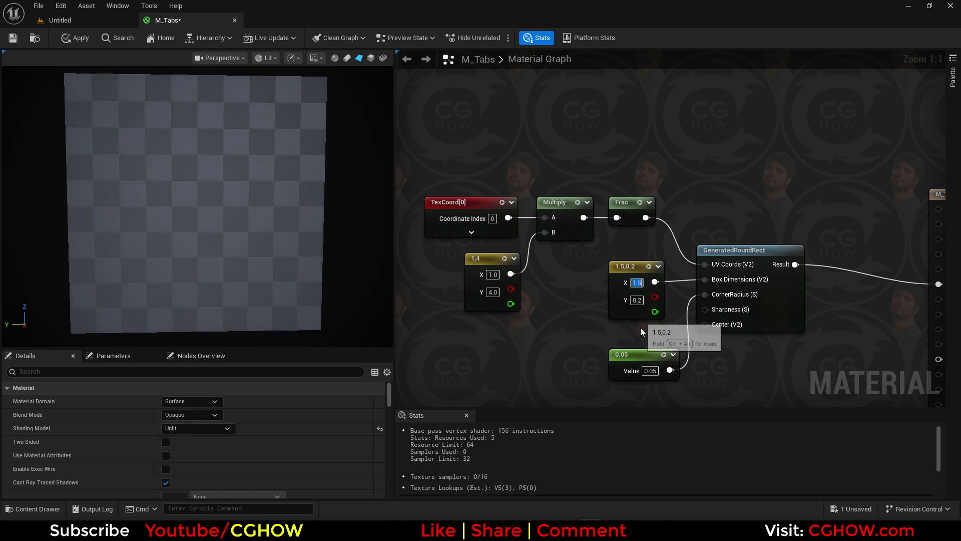
- Set the box dimensions constant to X 0.7 and Y 0.5
left_click(650, 371)
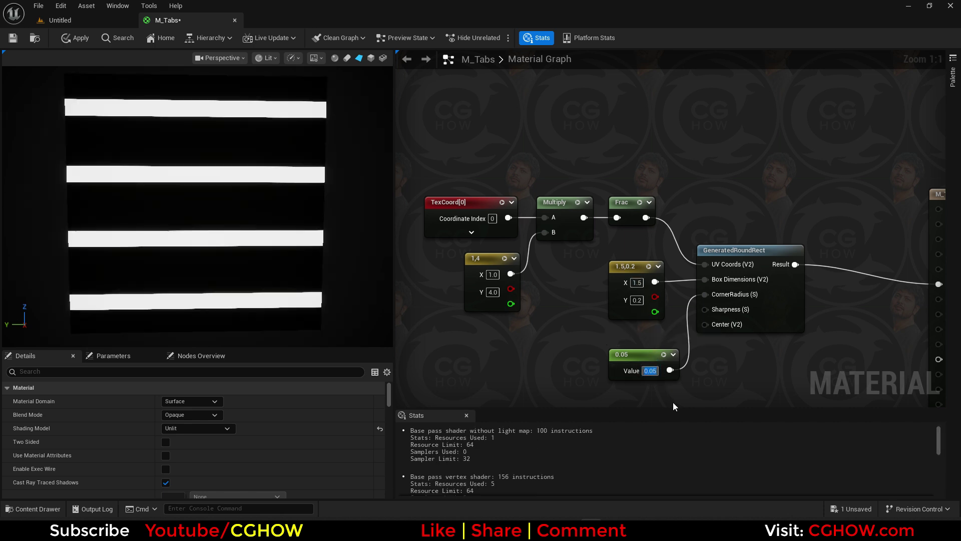
left_click(636, 282)
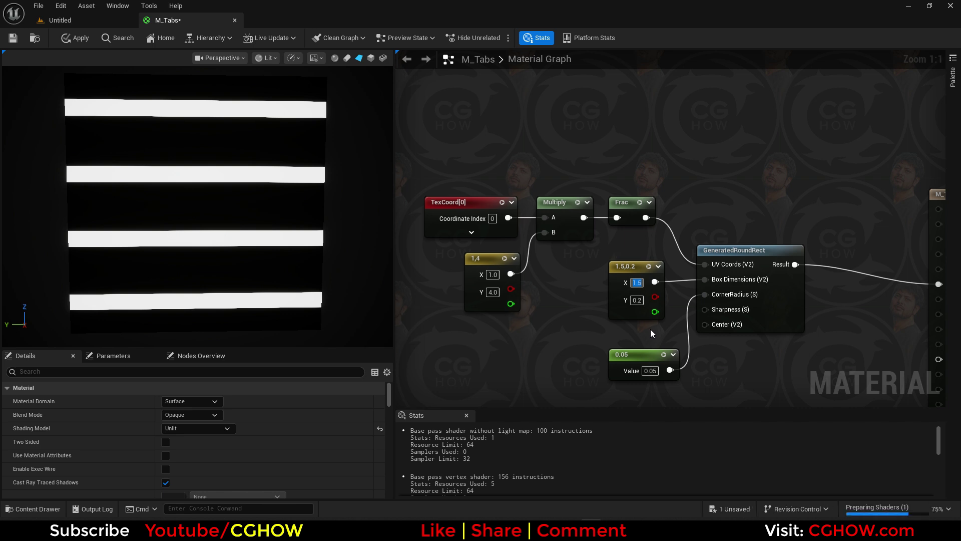
type("0.7")
key("Tab")
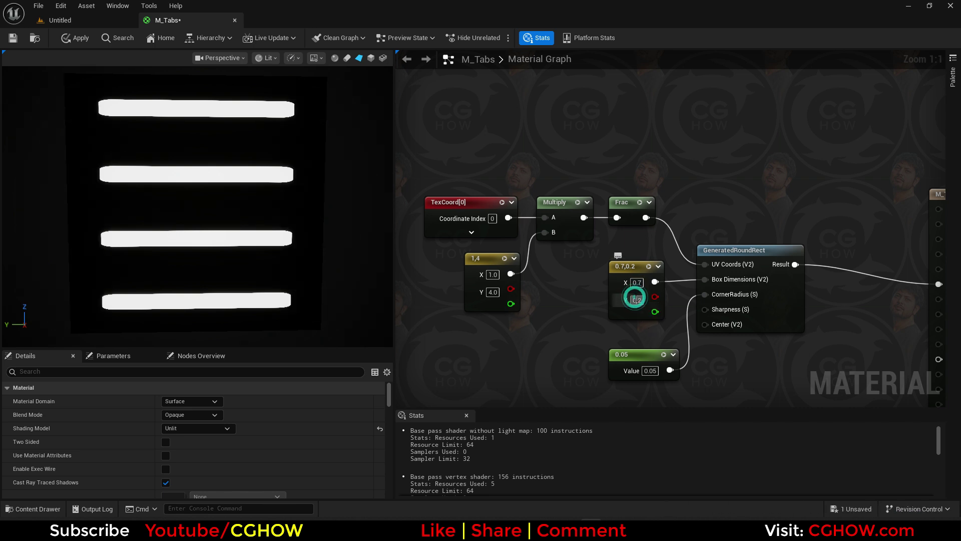
type("0.5")
key("Tab")
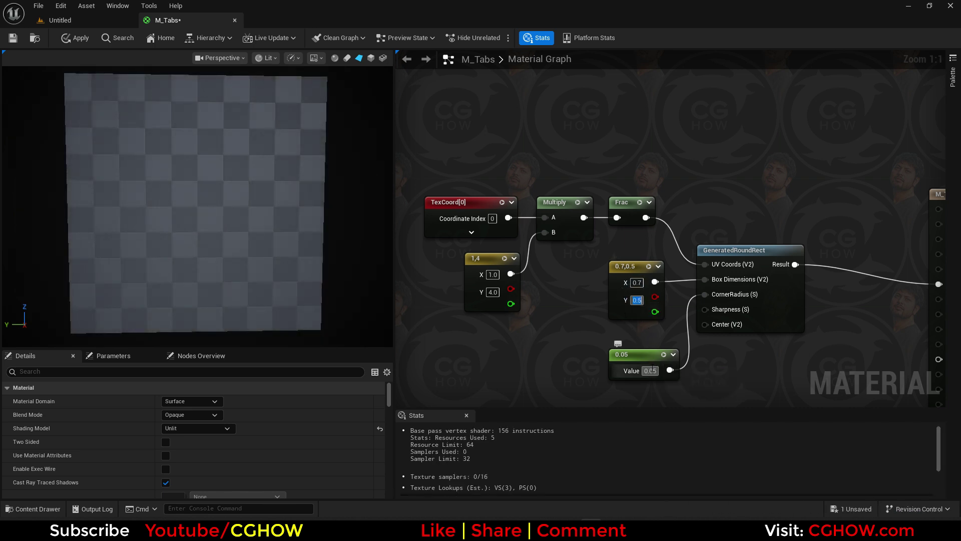
- Try corner radius values of 0.12 and 0.5, and set the constant back to 0.05
mouse_move(715, 303)
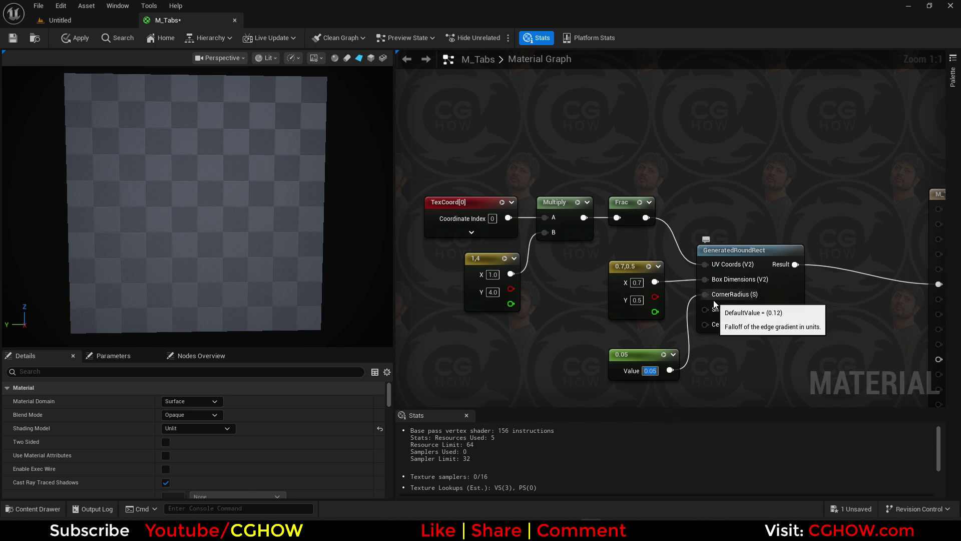
key("BackSpace")
type("0.12")
key("Return")
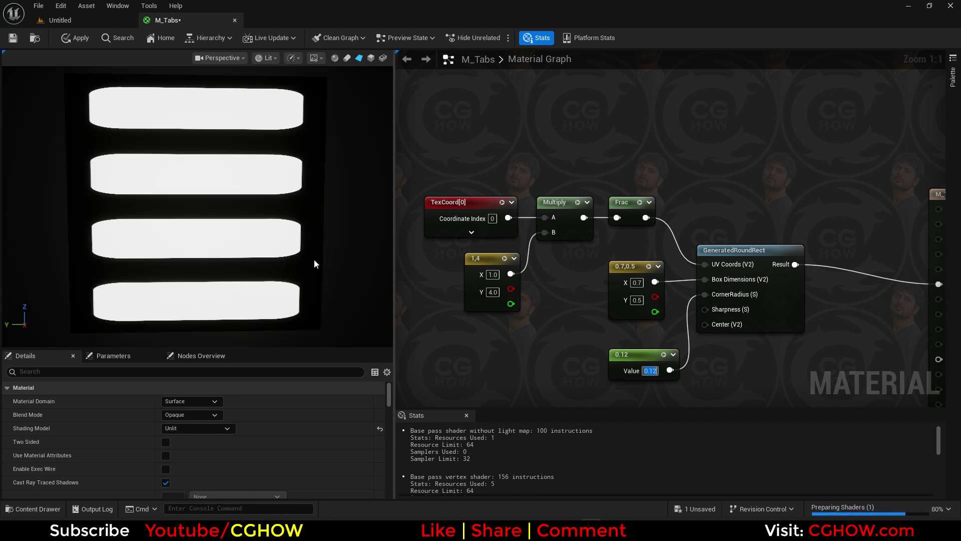
left_click(305, 257)
left_click(650, 370)
type("0.5")
key("Return")
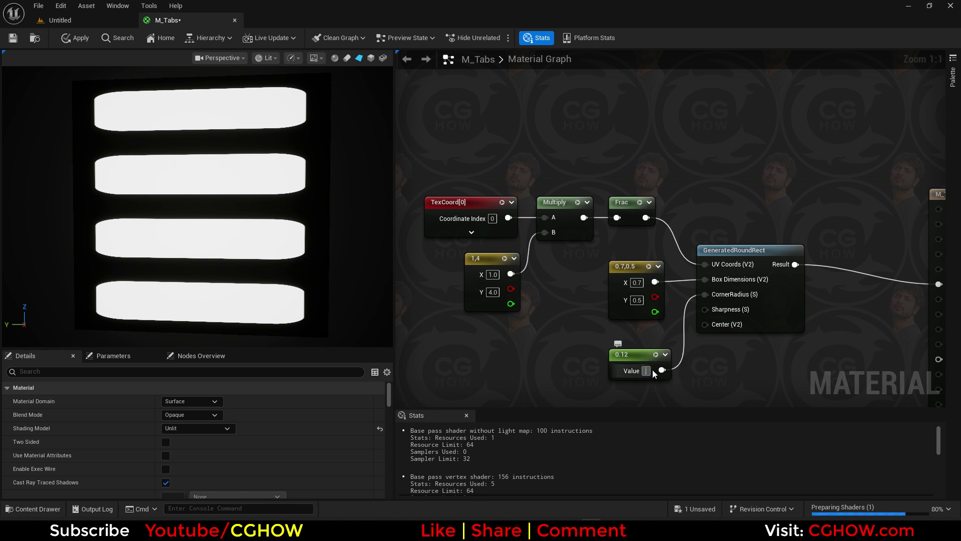
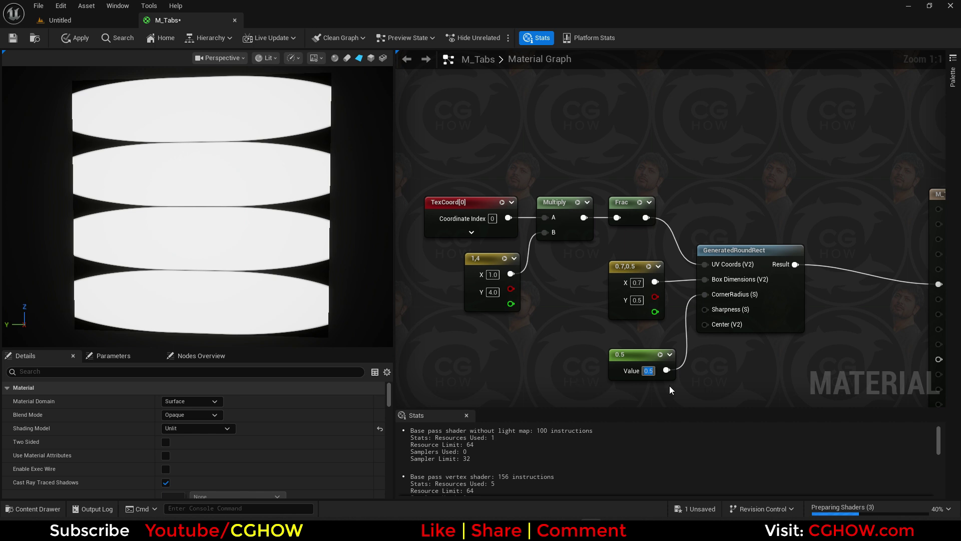
type("0.05")
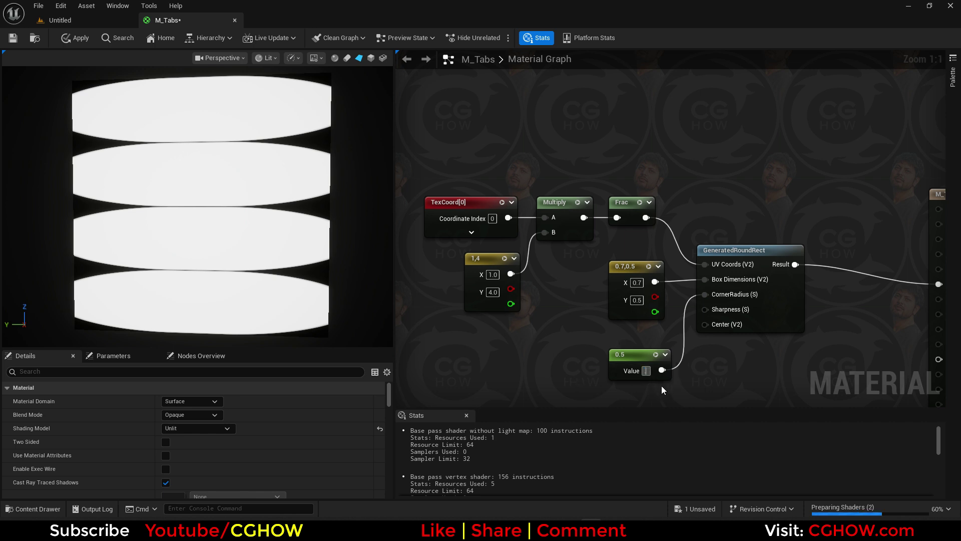
key("Return")
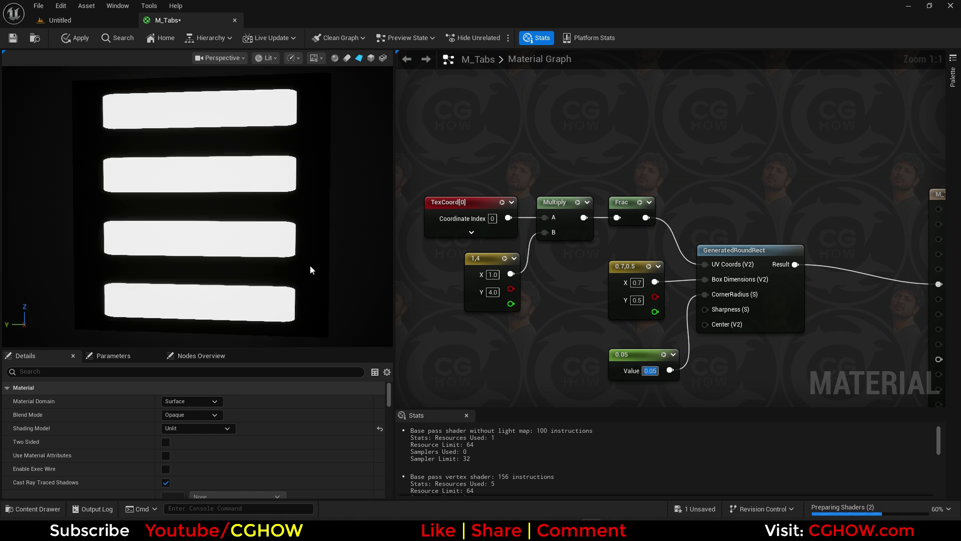
- Set the box dimensions constant to X 0.6 and Y 0.4
scroll(310, 271, "up", 3)
left_click(634, 283)
type("0.6")
key("Return")
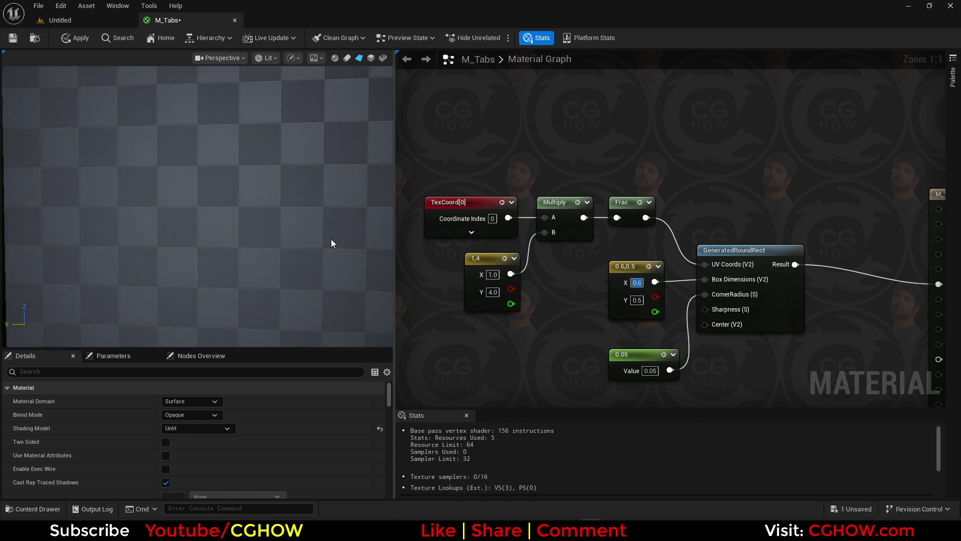
scroll(322, 234, "down", 3)
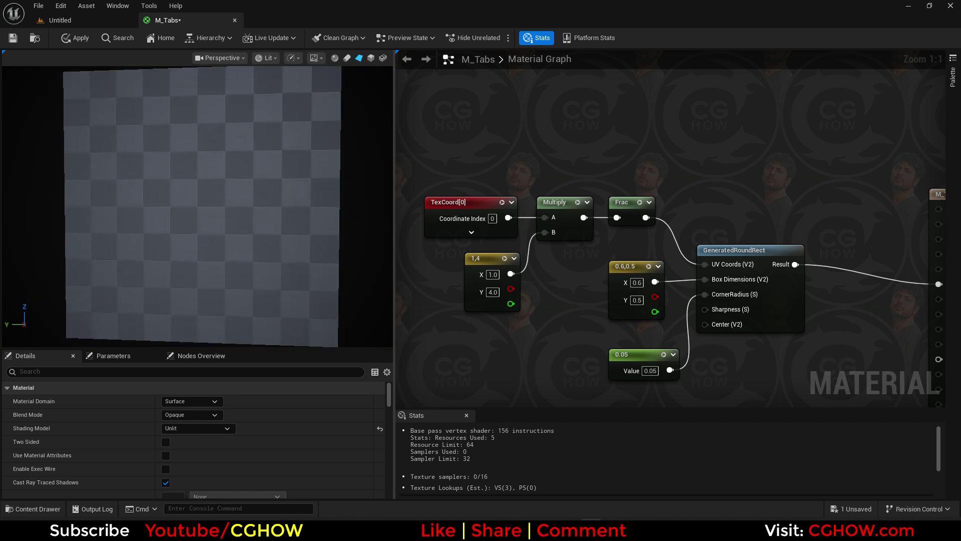
left_click_drag(321, 231, 316, 229)
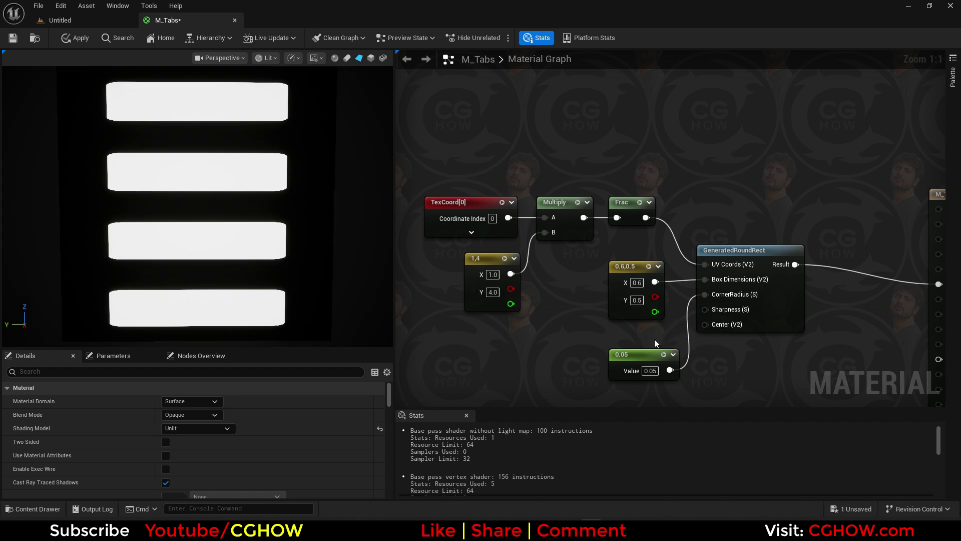
left_click(636, 300)
type("0.4")
key("Return")
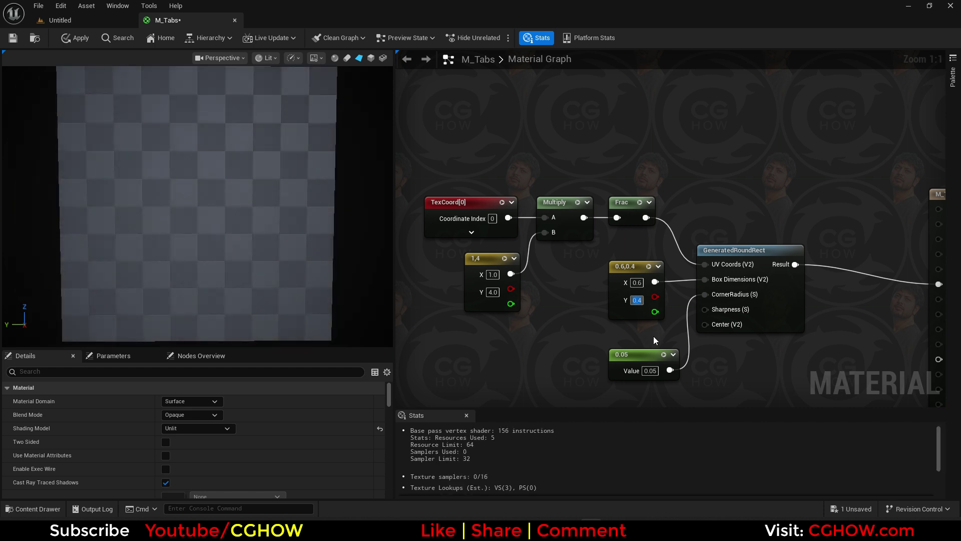
- Convert the 0.05 corner radius constant to a parameter named cornor and apply the material changes
left_click(650, 370)
right_click_drag(649, 355, 591, 282)
right_click(591, 283)
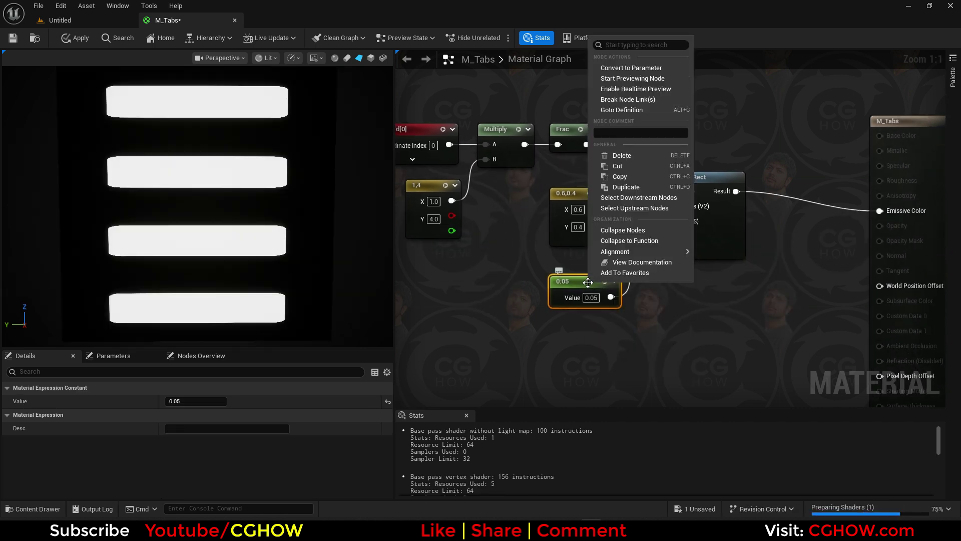
left_click(658, 68)
type("cor")
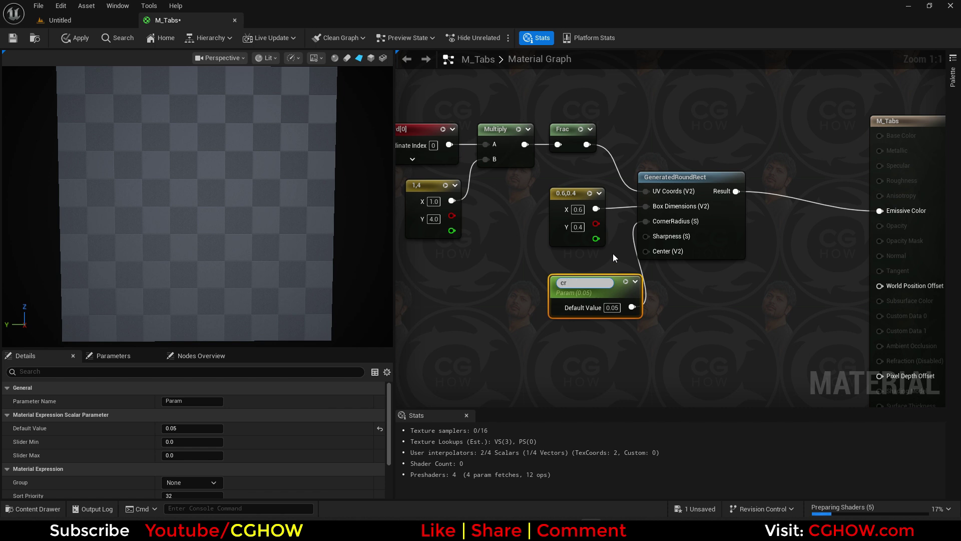
type("nor")
key("Return")
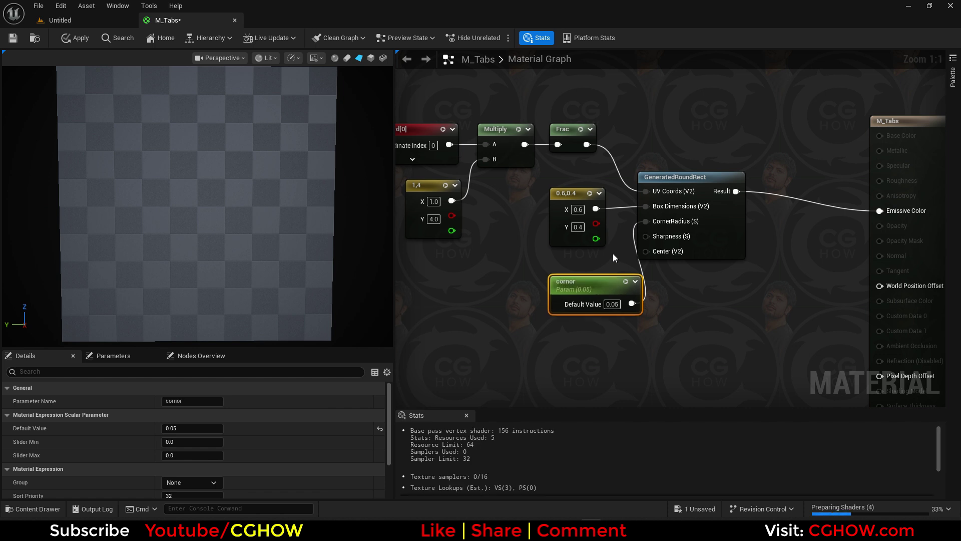
left_click(81, 38)
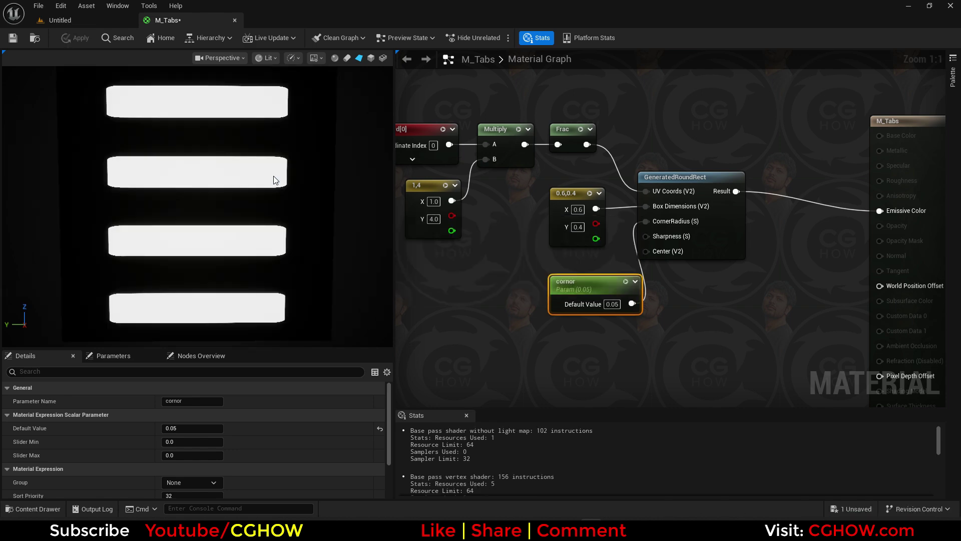
- Create a material instance from M_Tabs in the tab_Select folder, keeping the name M_Tabs_Inst
left_click(37, 42)
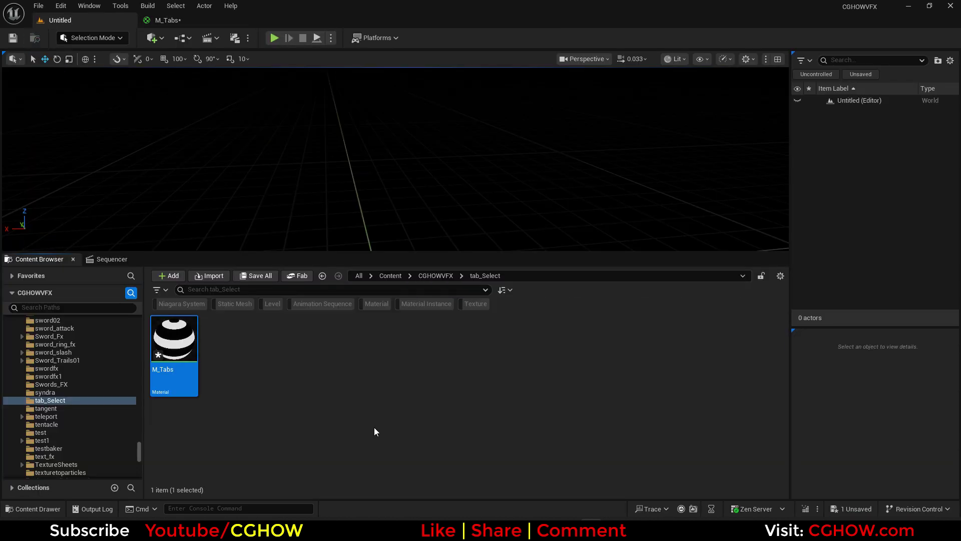
right_click(171, 342)
left_click(232, 68)
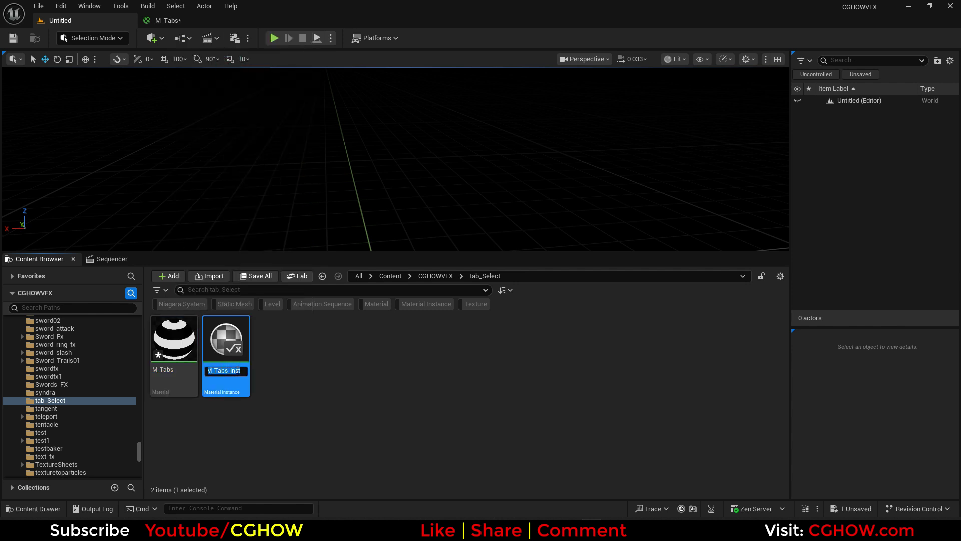
key("Return")
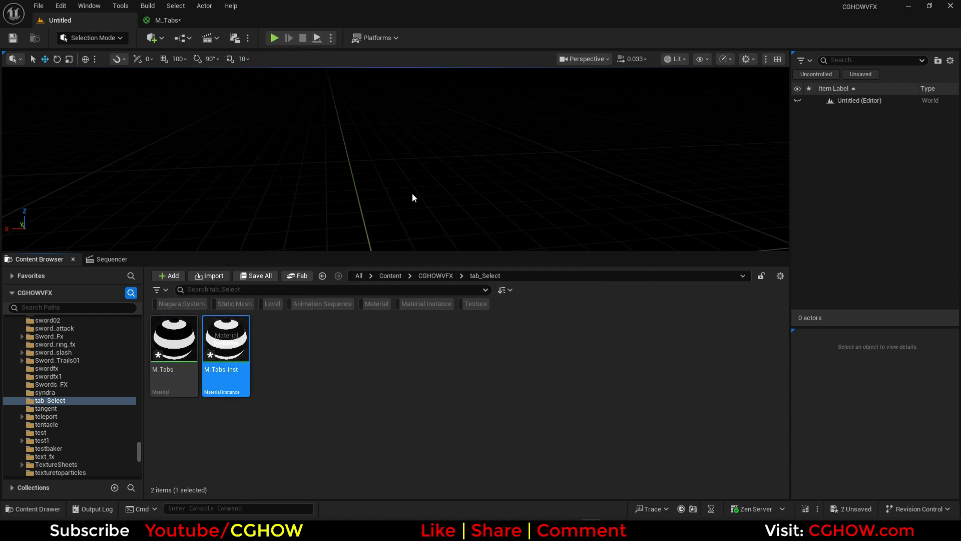
- Open M_Tabs_Inst and override cornor with 0.02 and size with R 0.4564 and G 0.152
key("Return")
left_click(729, 117)
mouse_move(840, 120)
left_mouse_down()
mouse_move(851, 120)
mouse_move(821, 120)
mouse_move(857, 120)
left_mouse_up()
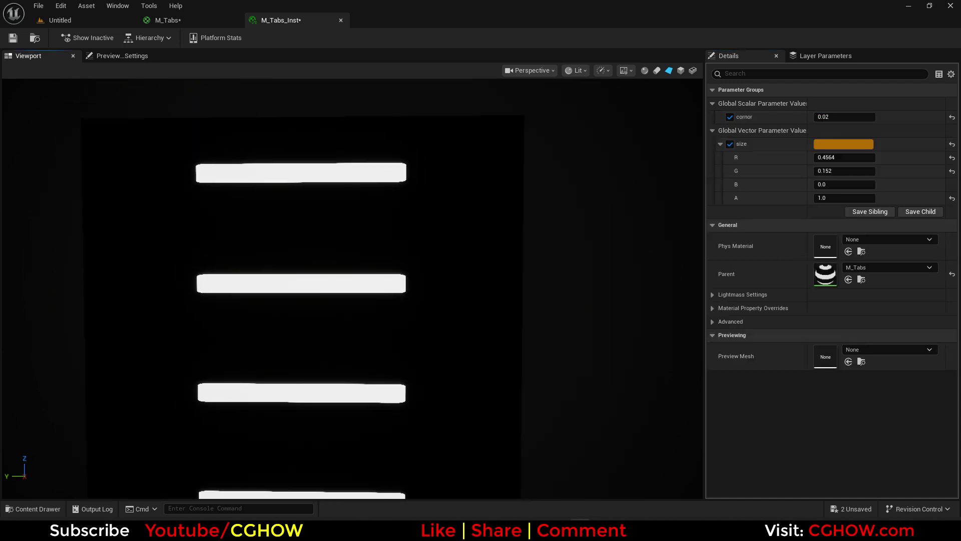
middle_click_drag(301, 284, 347, 233)
scroll(346, 233, "down", 1)
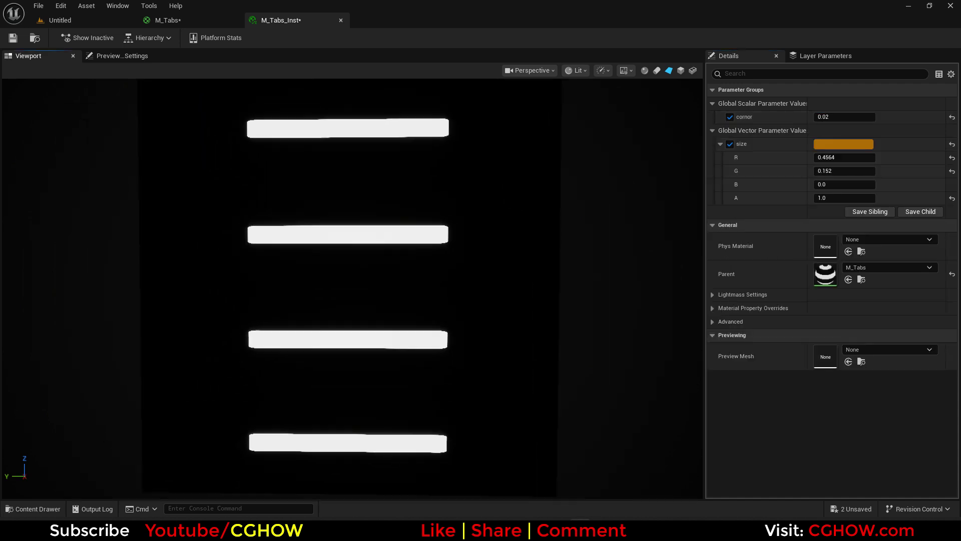
- Set the instance's size to R 0.6564 and G 0.72, and its cornor value to 0.044
left_click_drag(841, 157, 880, 170)
mouse_move(845, 116)
left_mouse_down()
mouse_move(865, 117)
mouse_move(855, 117)
left_mouse_up()
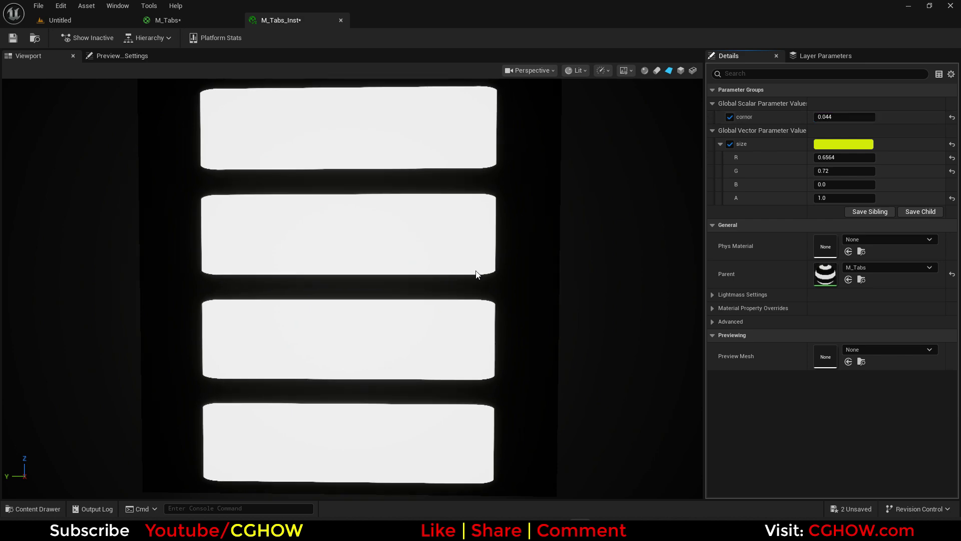
scroll(485, 257, "down", 3)
left_click_drag(484, 258, 416, 248)
- In M_Tabs, promote GeneratedRoundRect's Sharpness input to a parameter, place it below the node, and apply the changes
left_click(183, 22)
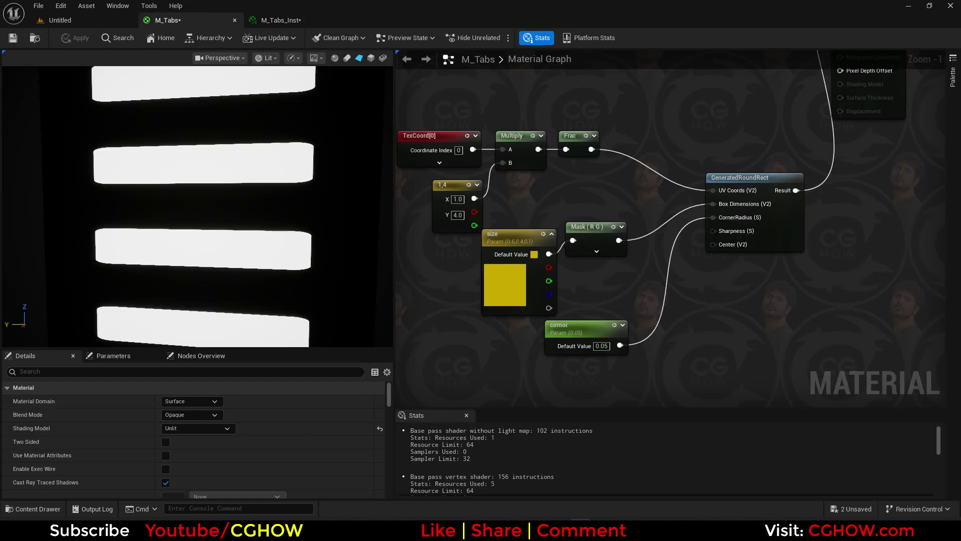
right_click_drag(593, 189, 497, 362)
right_click_drag(537, 202, 544, 124)
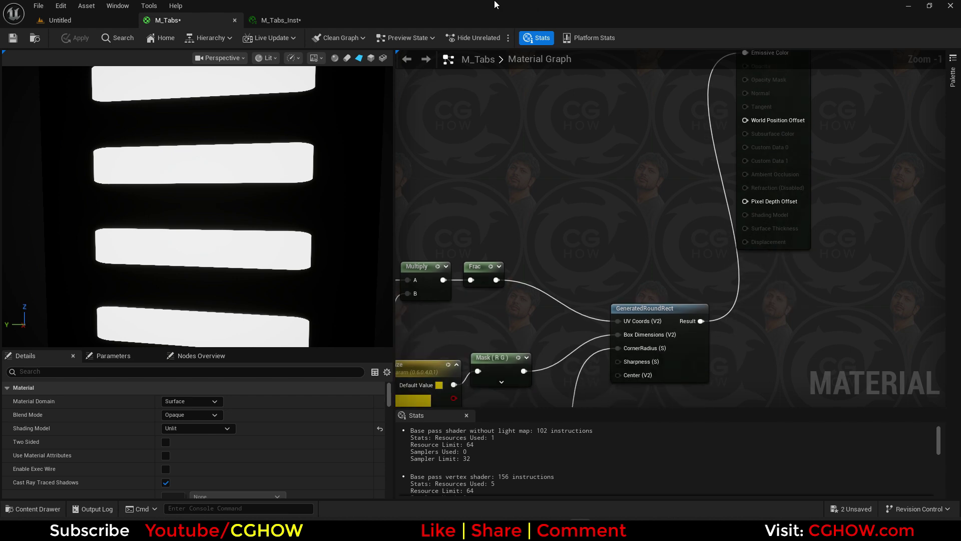
left_click(276, 20)
left_click(189, 20)
right_click_drag(631, 406, 589, 313)
right_click(582, 257)
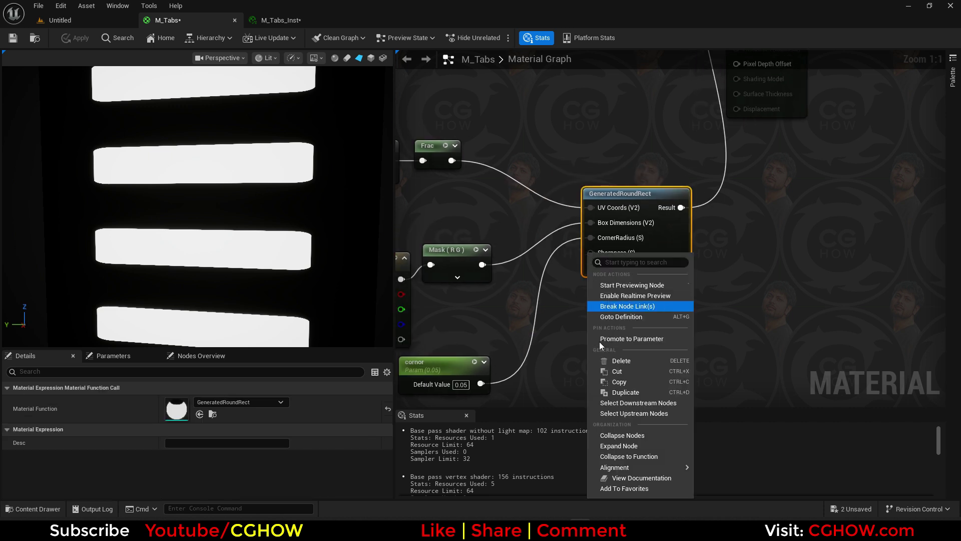
left_click(640, 338)
left_click_drag(561, 207, 576, 352)
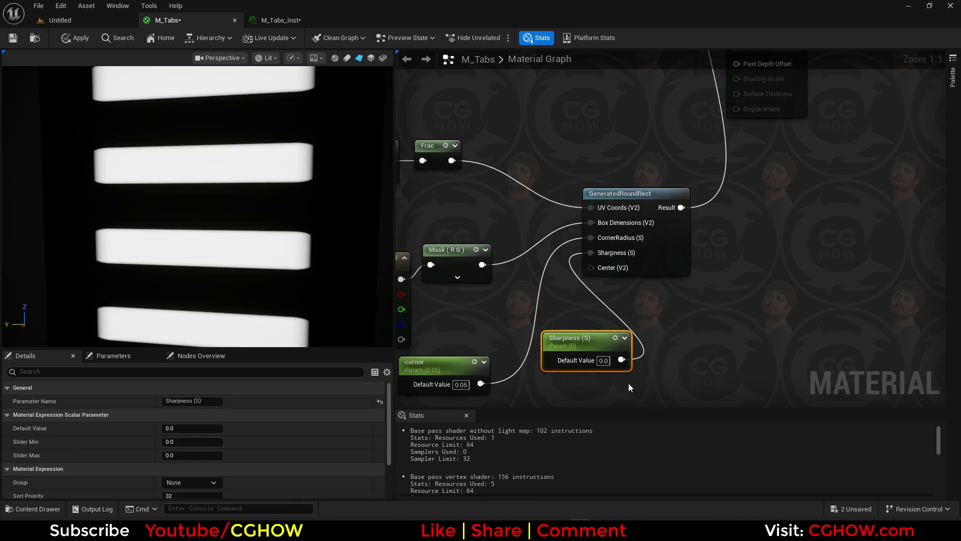
left_click(73, 38)
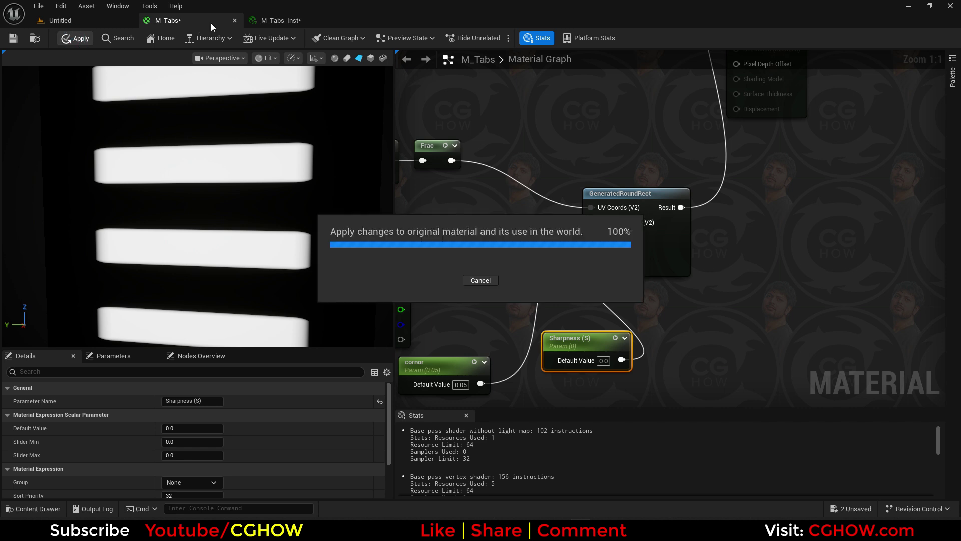
- Enable the Sharpness (S) override in M_Tabs_Inst and vary its value
left_click(286, 18)
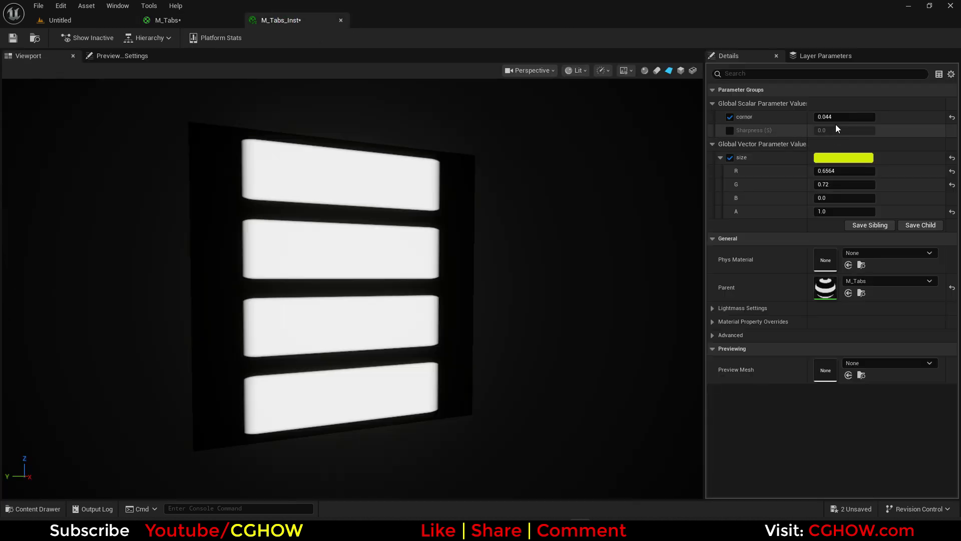
left_click(730, 130)
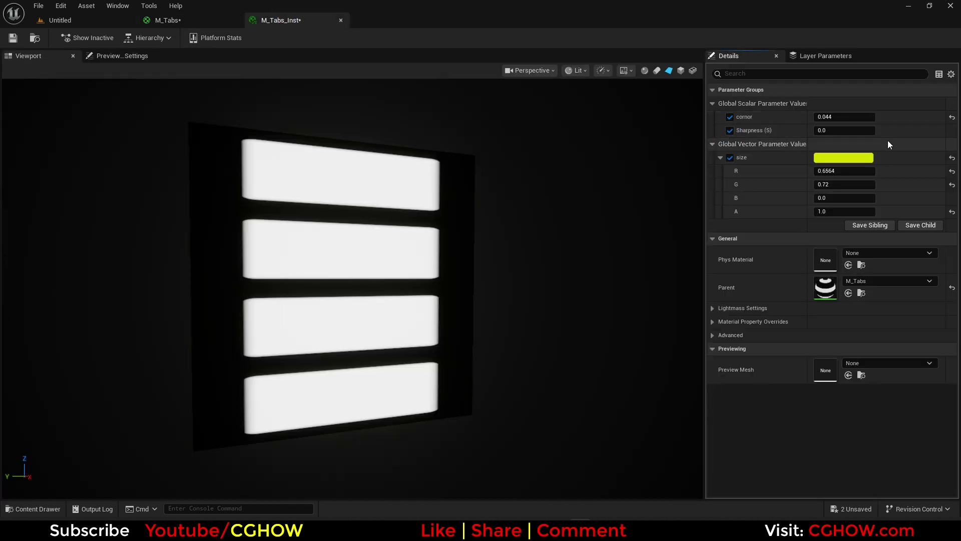
left_click_drag(846, 131, 801, 131)
- In M_Tabs, move the material output node farther from GeneratedRoundRect to make room for another node
left_click(181, 19)
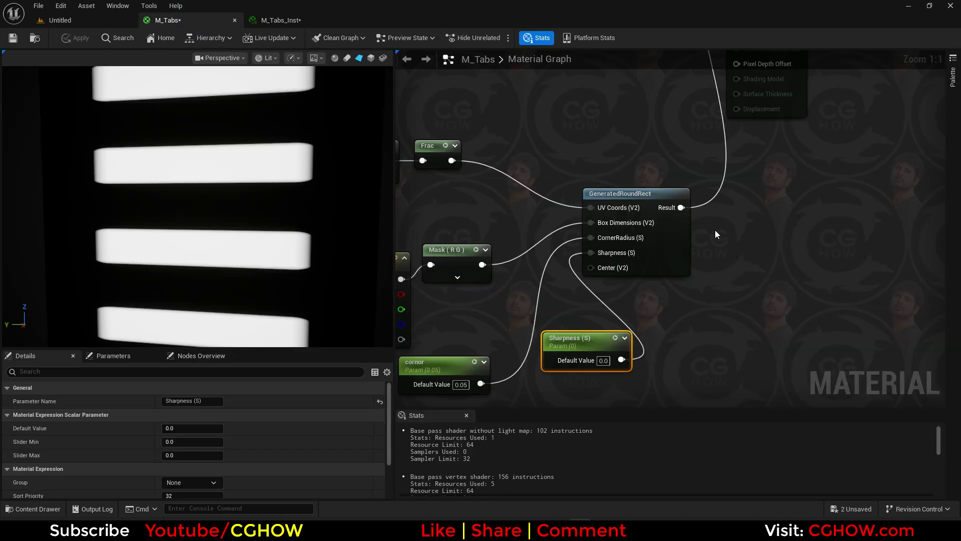
right_click_drag(681, 302, 507, 336)
right_click_drag(544, 228, 564, 340)
left_click_drag(633, 88, 826, 161)
right_click_drag(616, 331, 615, 267)
- Insert a Sine node between GeneratedRoundRect's Result and Emissive Color, and apply the material changes
left_click_drag(527, 288, 560, 274)
type("sin")
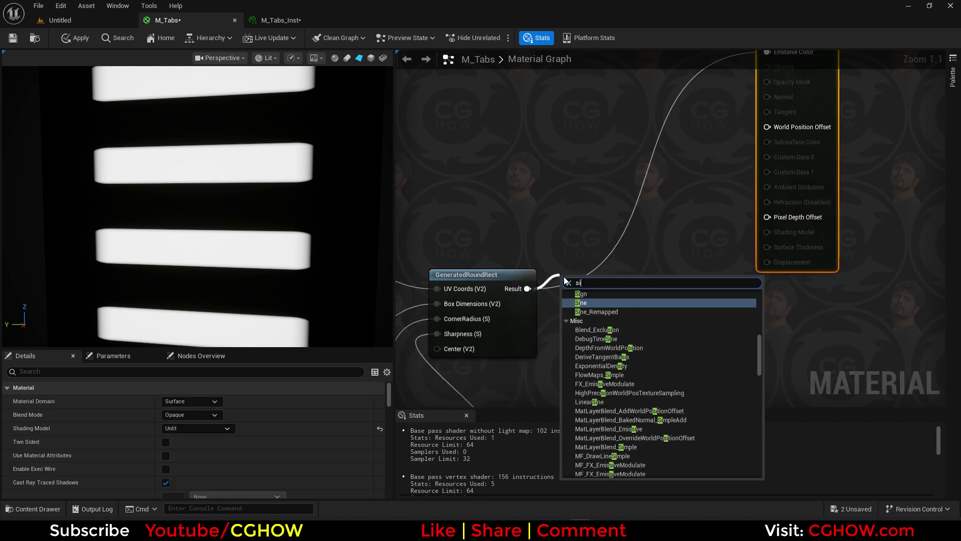
key("Return")
left_click_drag(598, 288, 765, 276)
scroll(548, 336, "down", 1)
right_click_drag(548, 336, 535, 214)
right_click_drag(490, 289, 510, 196)
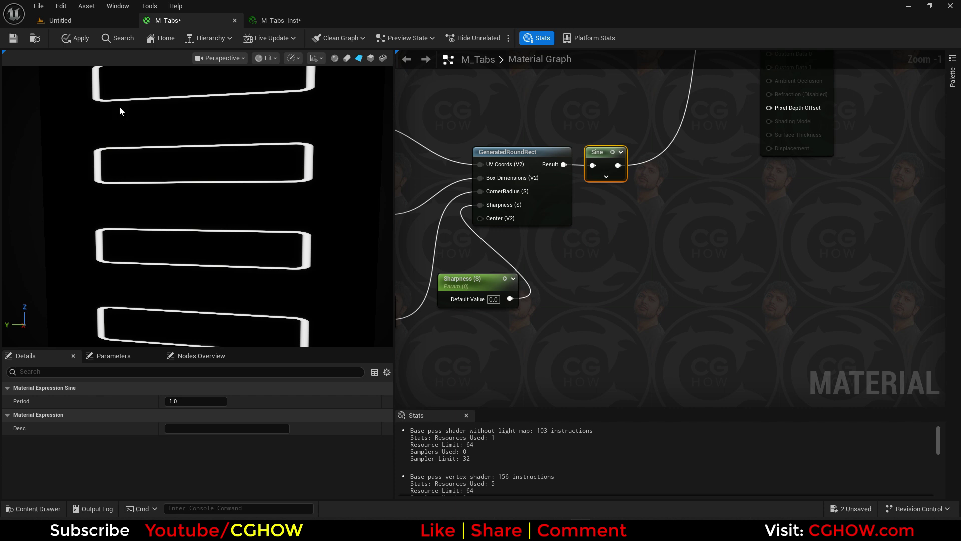
left_click(75, 39)
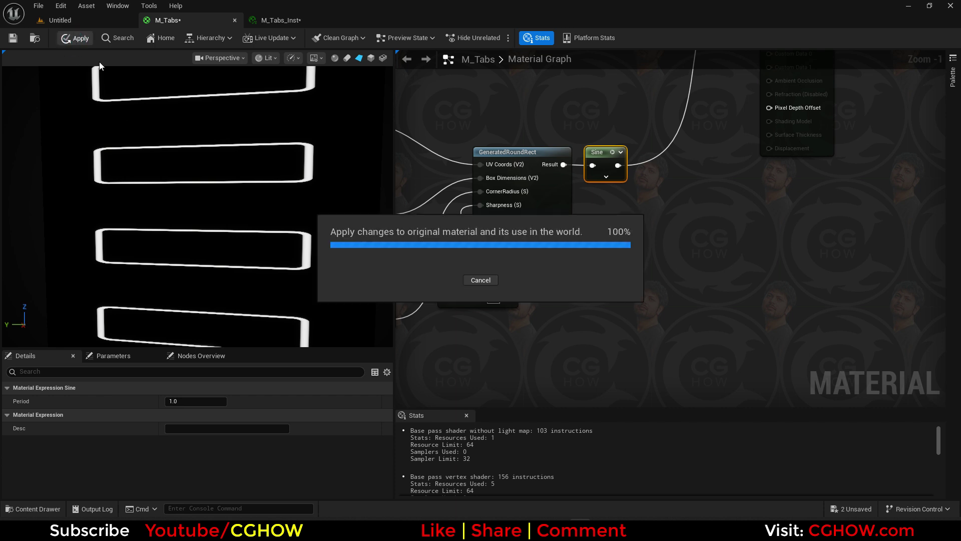
- In M_Tabs_Inst, tune the tab outlines to Sharpness (S) about 0.486, size R 0.7204 and cornor 0.028
left_click(294, 19)
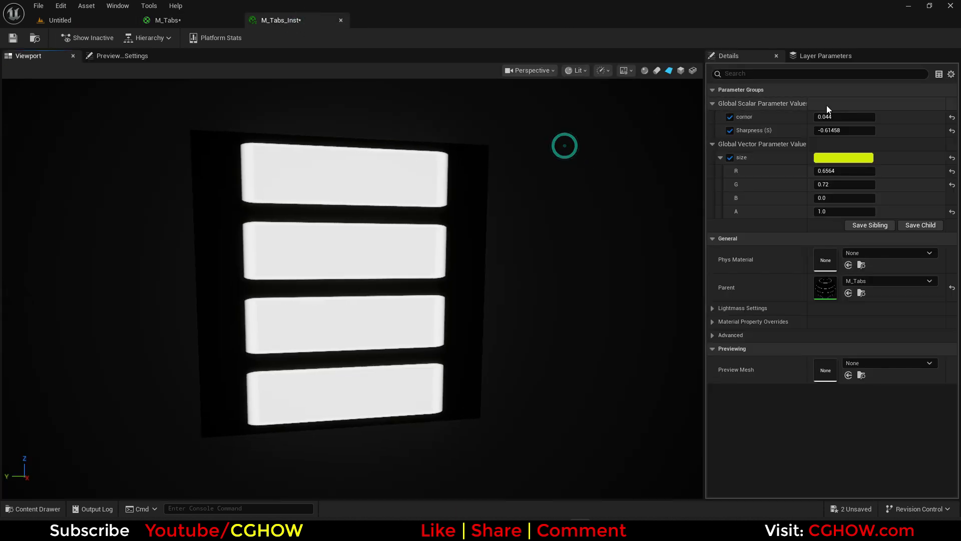
left_click(952, 131)
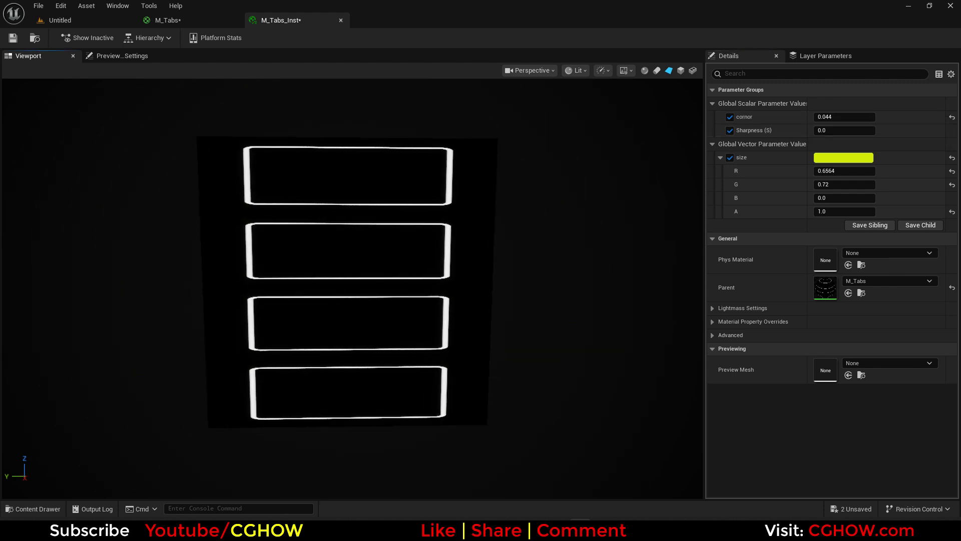
mouse_move(845, 131)
left_mouse_down()
mouse_move(886, 130)
mouse_move(859, 131)
left_mouse_up()
mouse_move(854, 171)
left_mouse_down()
mouse_move(876, 171)
mouse_move(862, 171)
left_mouse_up()
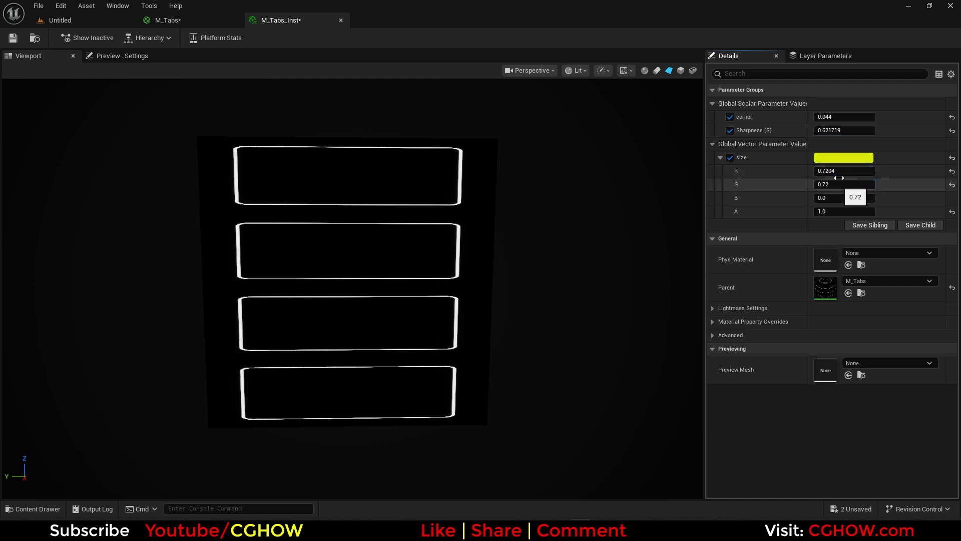
left_click_drag(834, 117, 846, 117)
left_click(841, 131)
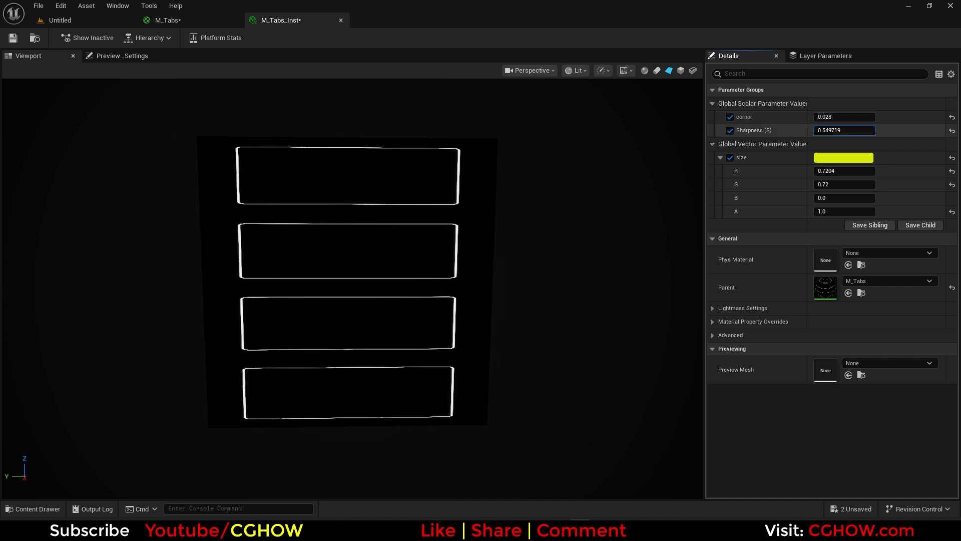
left_click_drag(351, 280, 375, 270)
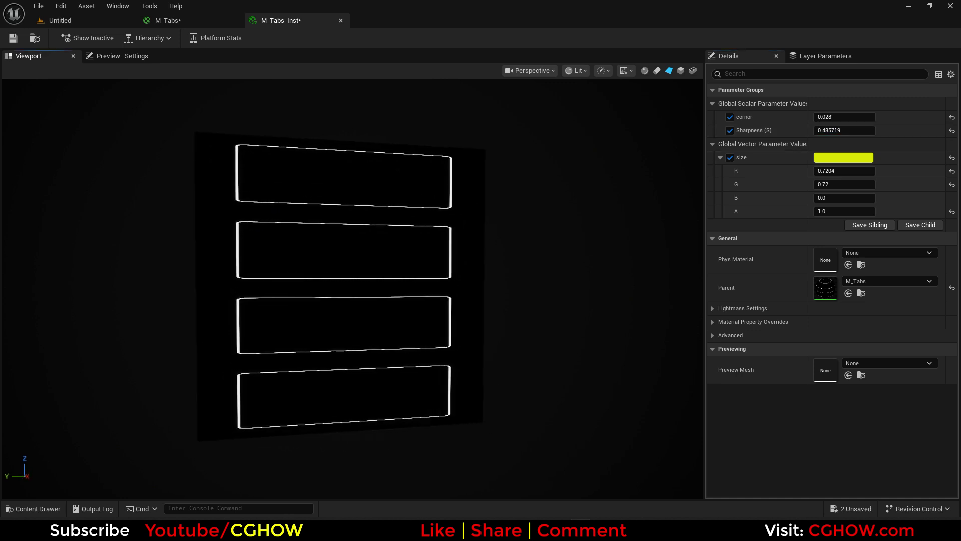
- In M_Tabs, add a second TexCoord node in the empty space above the graph and connect it to a new component mask
left_click(209, 22)
right_click_drag(496, 182, 554, 303)
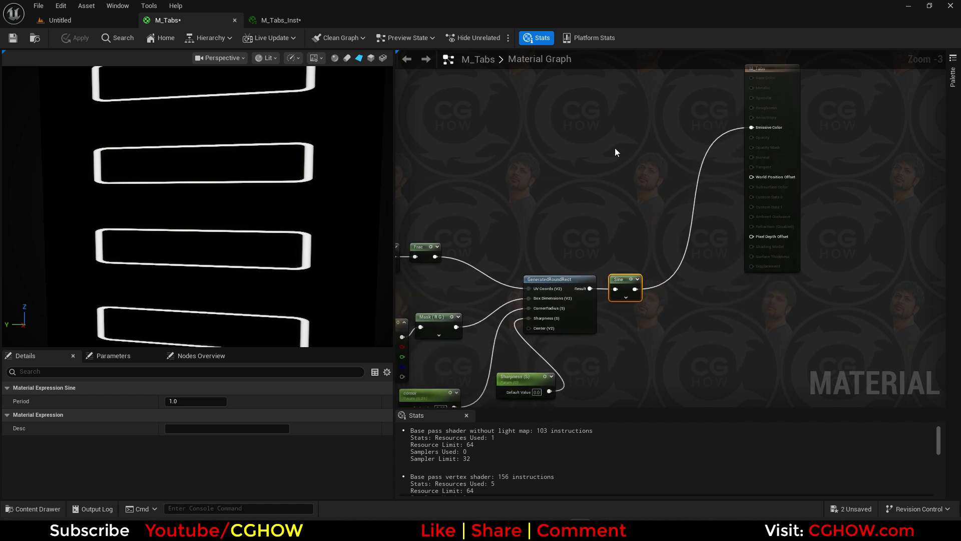
right_click_drag(555, 171, 596, 198)
left_click(544, 202)
right_click_drag(477, 200, 559, 211)
left_click(457, 135)
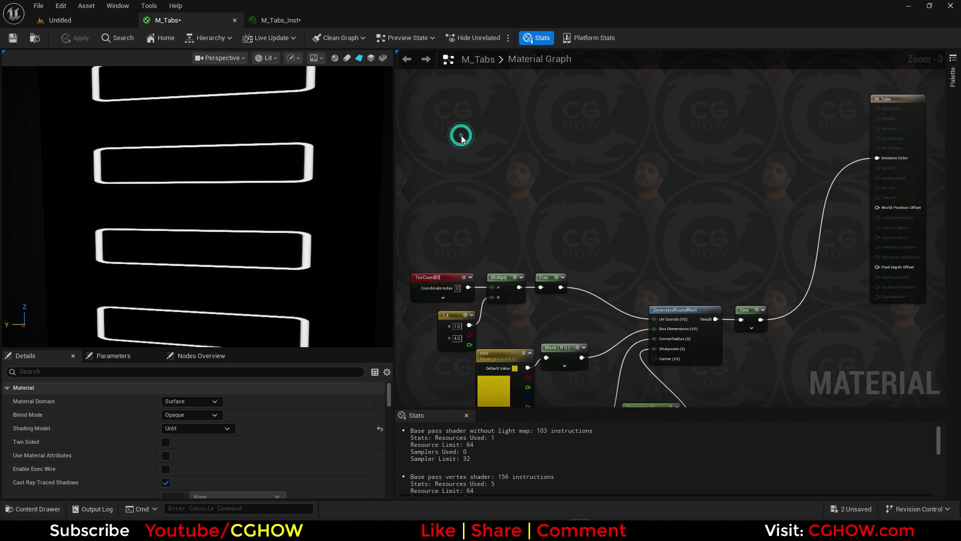
left_click(536, 124)
left_click_drag(515, 147, 541, 135)
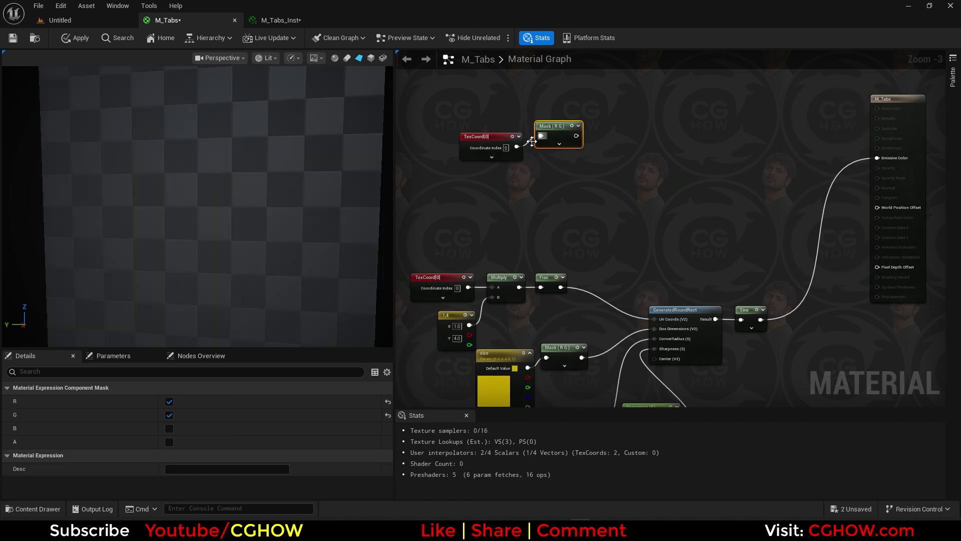
- Limit the new component mask to the G channel and preview that node
left_click(169, 401)
left_click(567, 123)
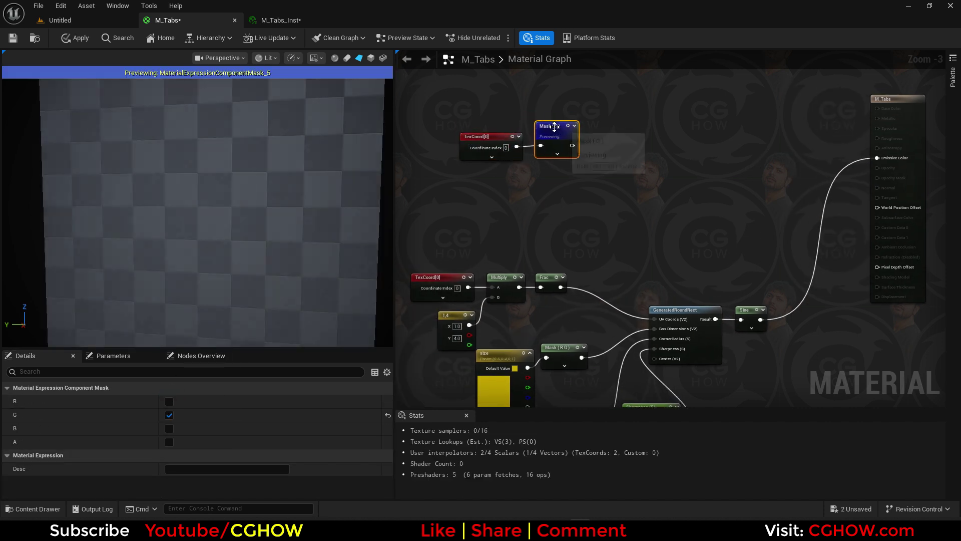
left_click_drag(553, 126, 558, 154)
right_click_drag(525, 194, 489, 261)
scroll(537, 243, "up", 2)
left_click(520, 225)
scroll(254, 170, "down", 3)
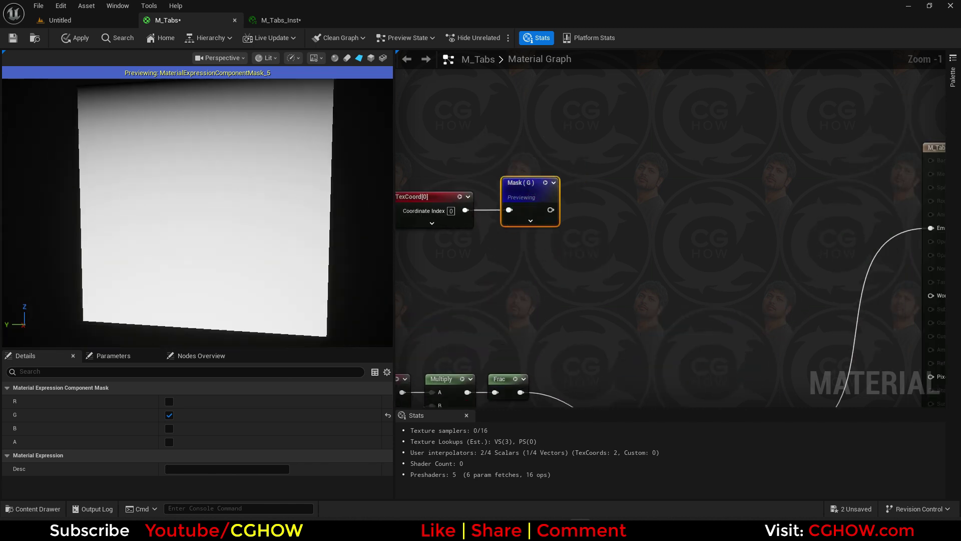
- Multiply the G mask by 50, feed it into a new Frac node, and preview the Frac
scroll(552, 260, "up", 1)
left_click(544, 237)
left_click_drag(505, 240, 632, 216)
type("fra")
left_click(646, 255)
left_click(568, 266)
type("50")
left_click(646, 222)
key("space")
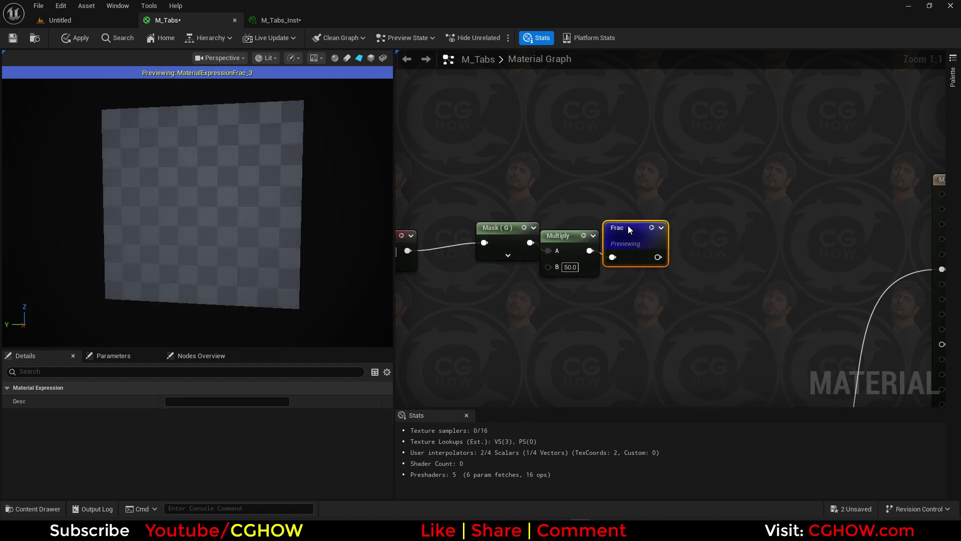
- Set the B value of the Multiply node before the previewed Frac to 20
right_click_drag(697, 221, 589, 219)
left_click(494, 268)
type("20")
key("Return")
right_click_drag(536, 275, 560, 285)
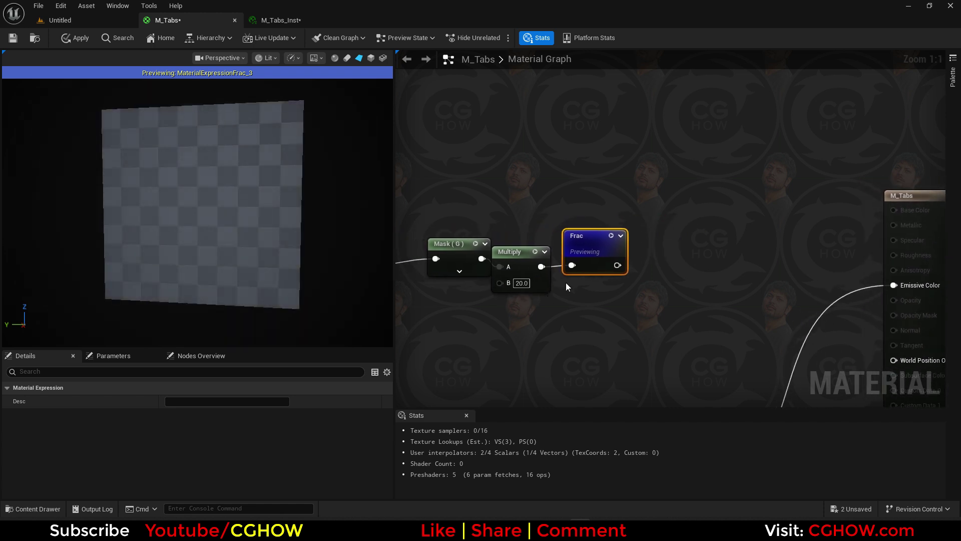
right_click_drag(663, 233, 627, 245)
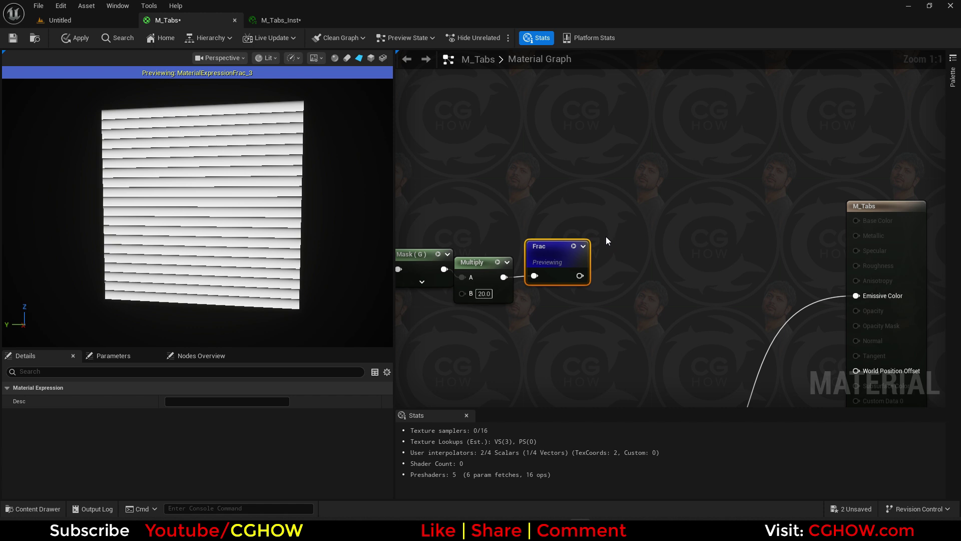
- Add a Step node with the previewed Frac on its Y input, and create a scalar parameter named lines_Thickness below it
right_click(606, 237)
type("step")
key("Return")
left_click_drag(579, 276, 614, 253)
left_click(571, 305)
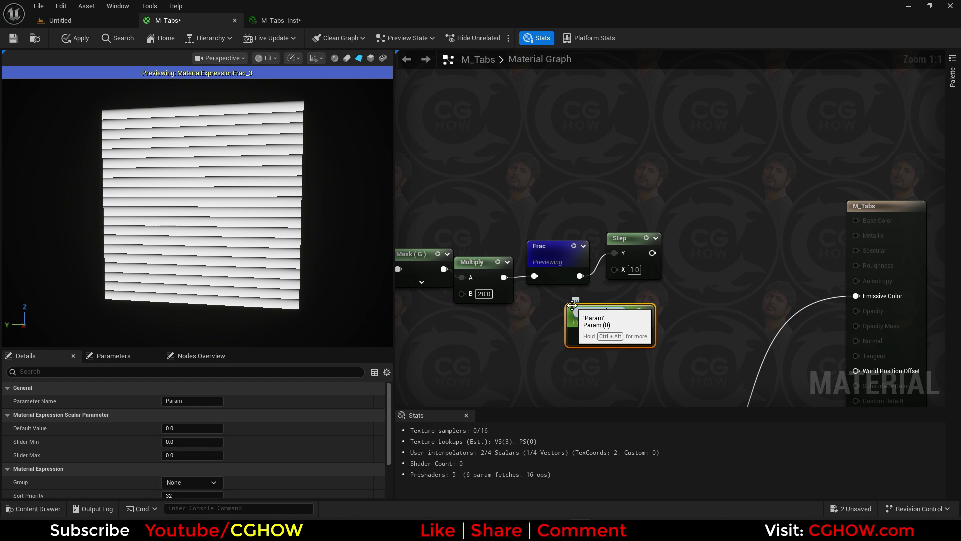
key("Return")
- Create a scalar parameter named lines with default 20 driving Multiply's B, and connect lines_Thickness to Step's X
right_click_drag(456, 341, 537, 328)
left_click(474, 316)
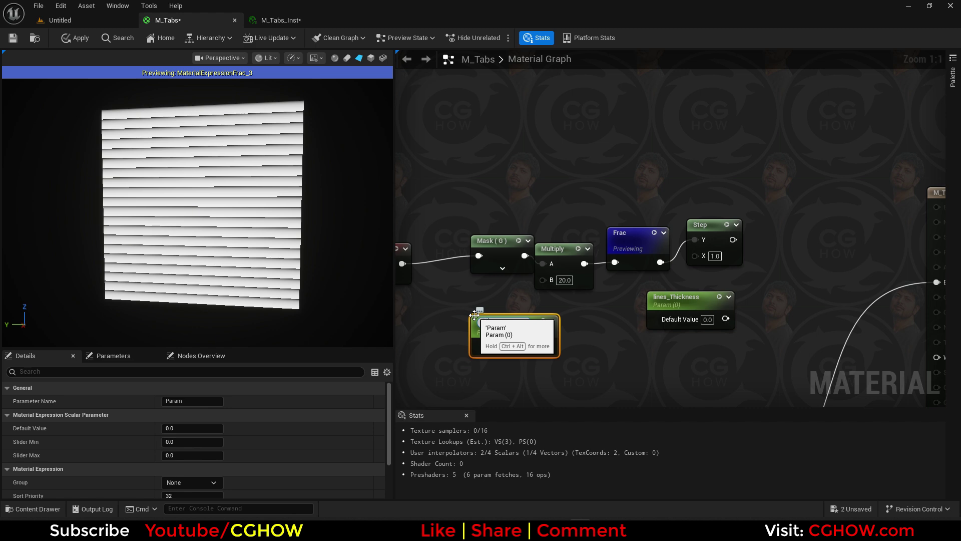
type("lines")
key("Return")
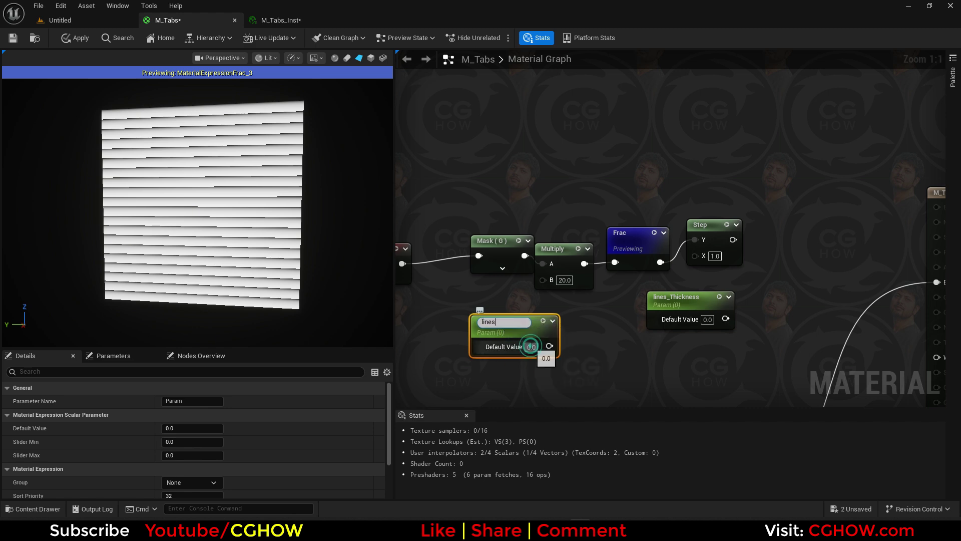
left_click_drag(548, 343, 544, 280)
scroll(697, 303, "down", 2)
right_click_drag(697, 304, 555, 230)
left_click_drag(579, 236, 555, 189)
- Add a Multiply node combining the Step output on A with GeneratedRoundRect's Result on B
right_click_drag(629, 313, 712, 170)
right_click_drag(680, 295, 648, 367)
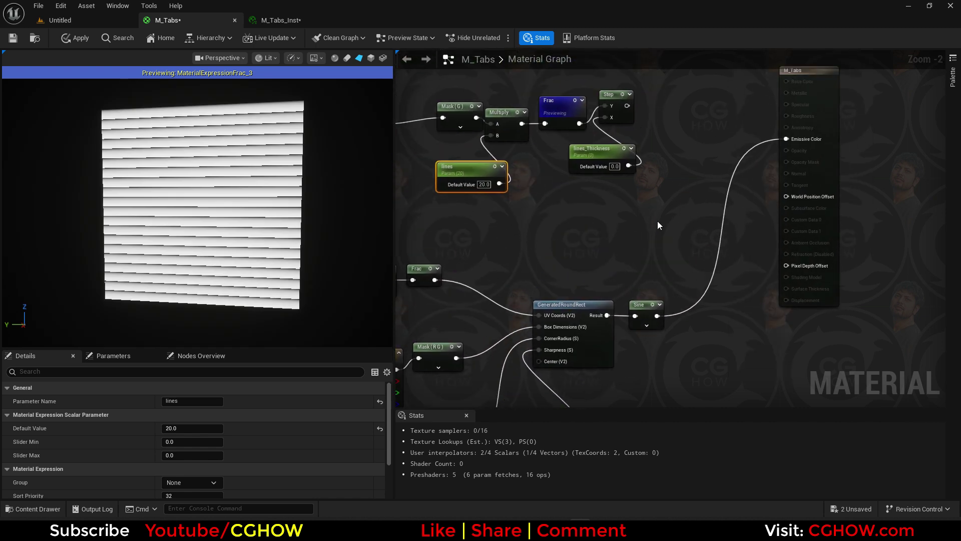
mouse_move(651, 310)
right_mouse_down()
mouse_move(627, 371)
mouse_move(634, 315)
right_mouse_up()
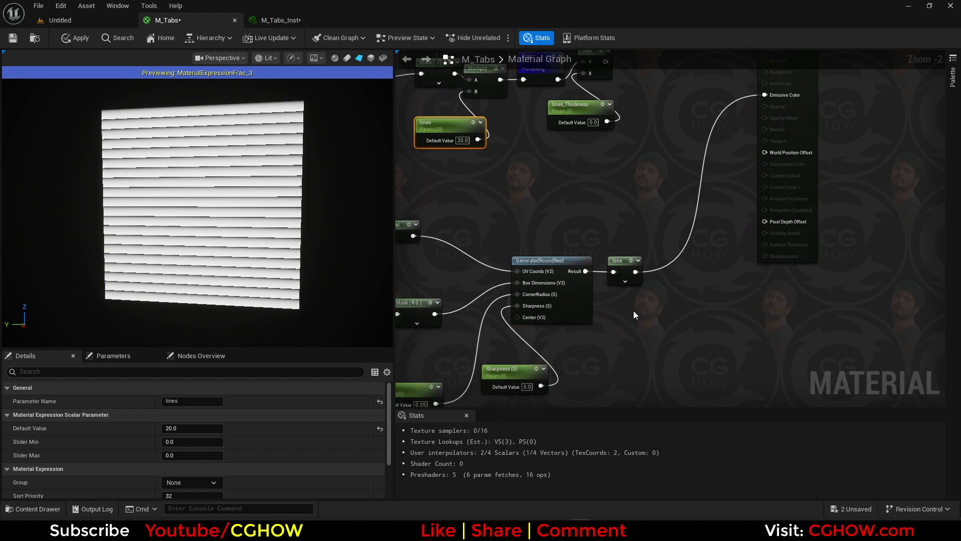
left_click_drag(621, 266, 615, 188)
left_click(627, 315)
right_click_drag(621, 104, 599, 194)
left_click_drag(584, 212, 586, 290)
- Feed the masked lines into the A input of another Multiply node, and move the material output farther away
right_click_drag(626, 302, 553, 251)
key("m")
left_click(551, 238)
left_click_drag(533, 264, 556, 254)
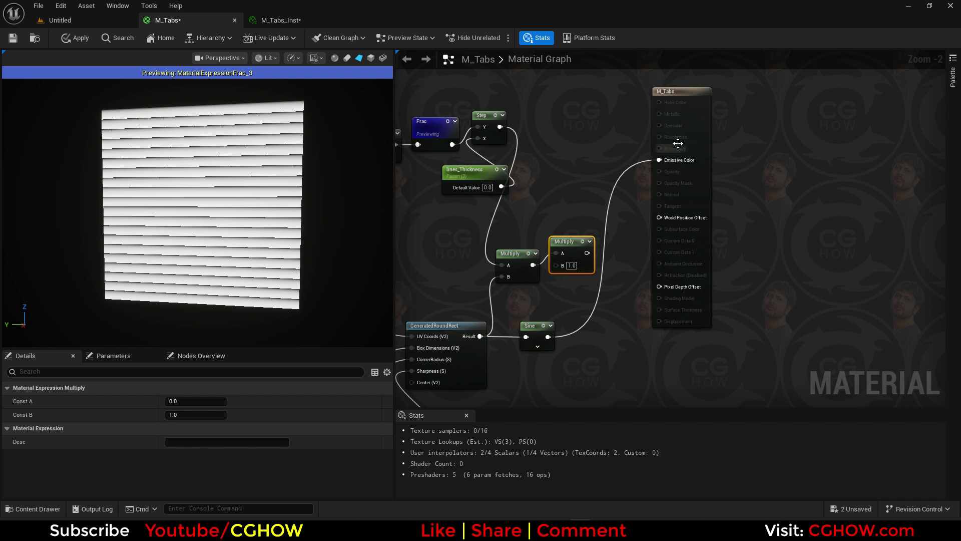
left_click_drag(700, 131, 774, 146)
left_click_drag(574, 243, 615, 227)
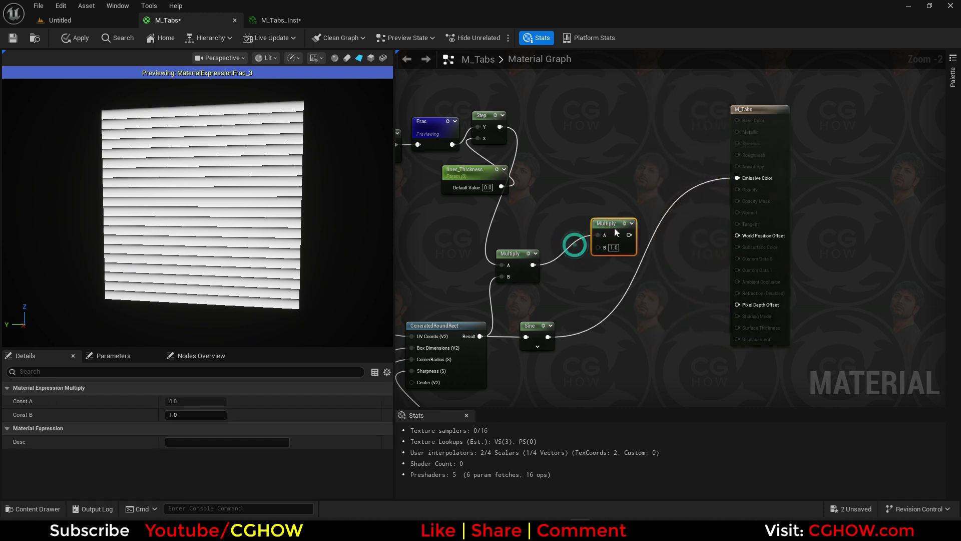
- Create a scalar parameter named lines_opacity and connect it to the B input of the last Multiply
left_click(571, 243)
type("lines_opacit")
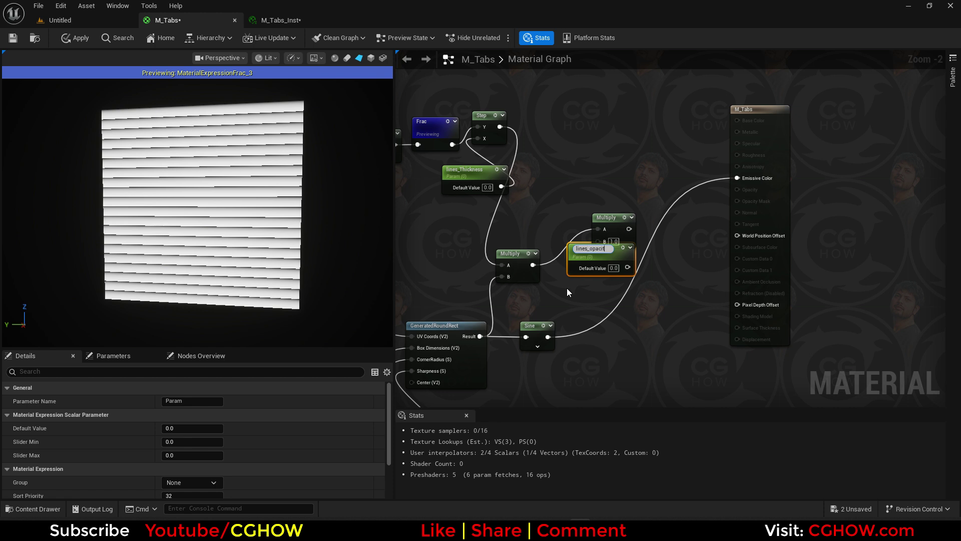
type("y")
key("Return")
mouse_move(604, 257)
left_mouse_down()
mouse_move(546, 226)
mouse_move(599, 242)
left_mouse_up()
- Add the opacity-scaled lines to the Sine output, connect the sum to Emissive Color, and apply the material changes
key("a")
left_click(587, 286)
left_click_drag(548, 337, 592, 315)
left_click_drag(628, 230, 629, 229)
left_click_drag(613, 301, 737, 178)
left_click(93, 40)
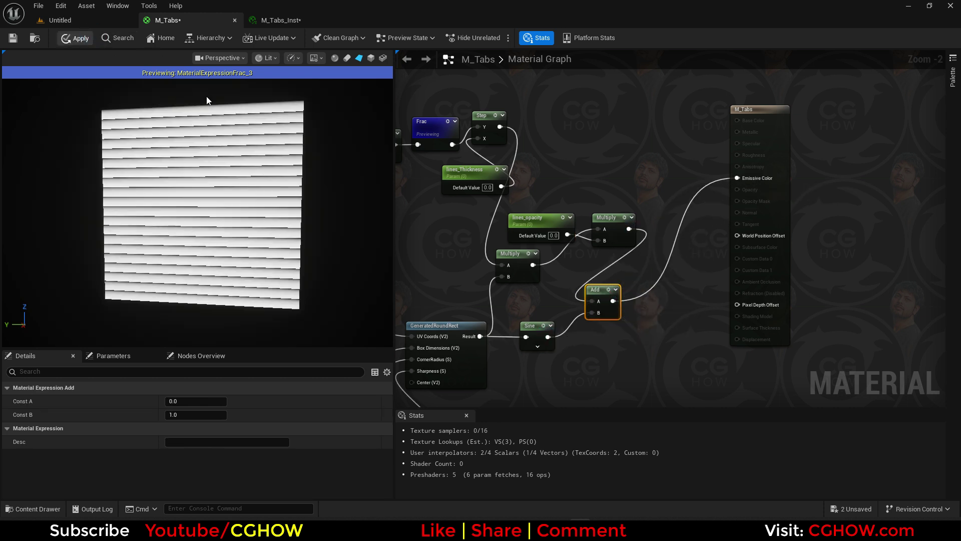
- In M_Tabs_Inst, enable the three lines parameter overrides, setting lines_opacity to 1.0 and lines_Thickness to 0.112
left_click(278, 22)
left_click(734, 135)
left_click(730, 158)
left_click(828, 144)
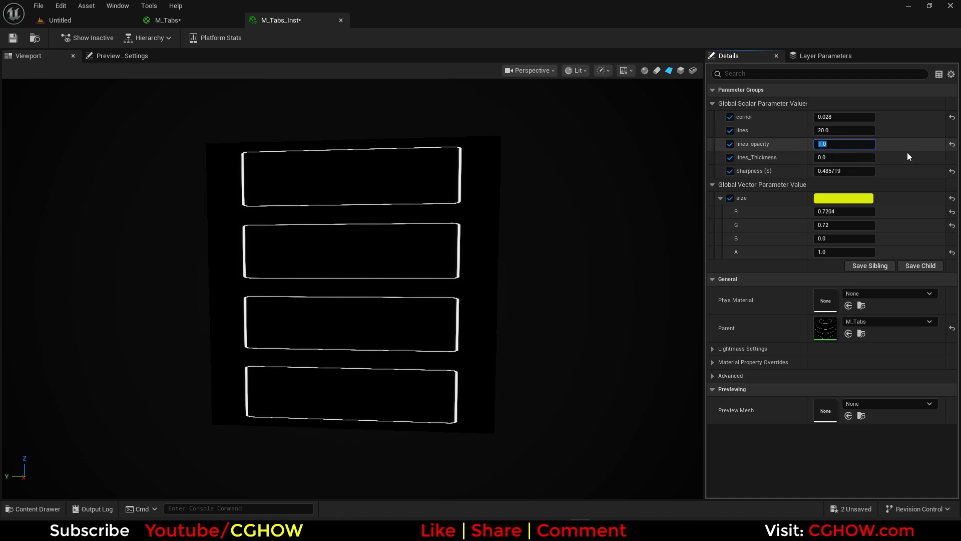
left_click_drag(842, 157, 891, 157)
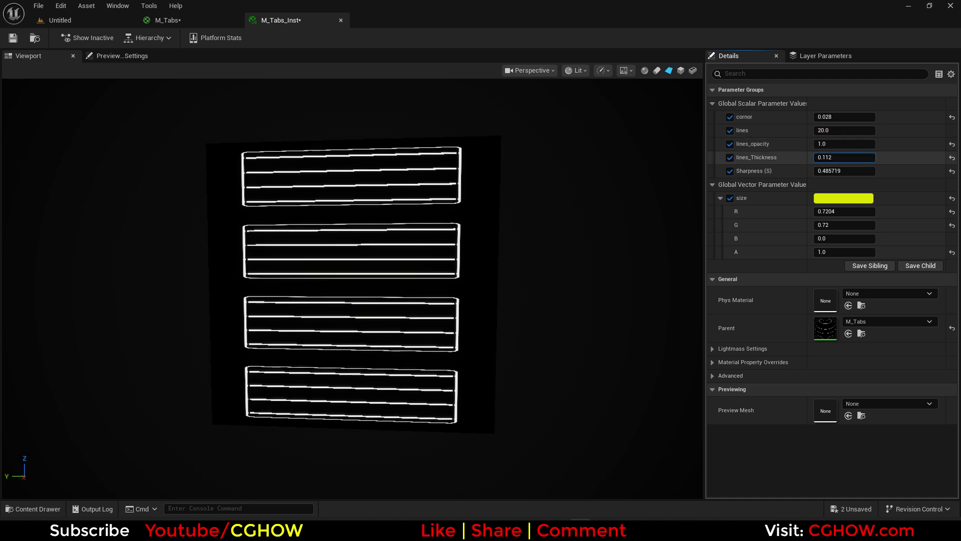
- Increase lines to about 58.2 and lines_Thickness to 0.208 in the material instance
left_click_drag(834, 130, 873, 129)
scroll(367, 235, "up", 5)
scroll(354, 241, "down", 3)
left_click_drag(353, 245, 429, 244)
scroll(429, 243, "down", 2)
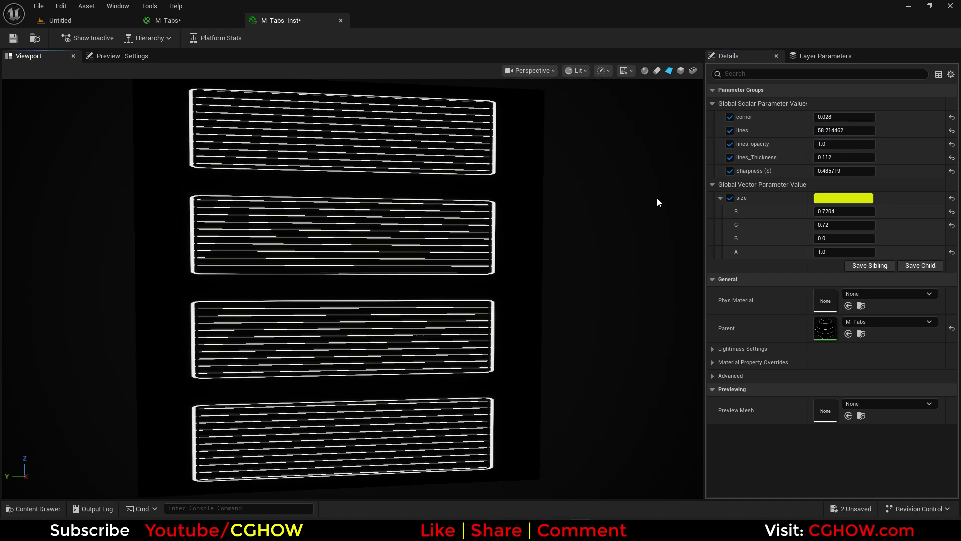
left_click_drag(827, 156, 856, 156)
- Enable the instance viewport's custom screen percentage override, raise the percentage, and inspect the lines
mouse_move(389, 176)
left_mouse_down()
mouse_move(391, 195)
mouse_move(391, 186)
left_mouse_up()
left_click(553, 71)
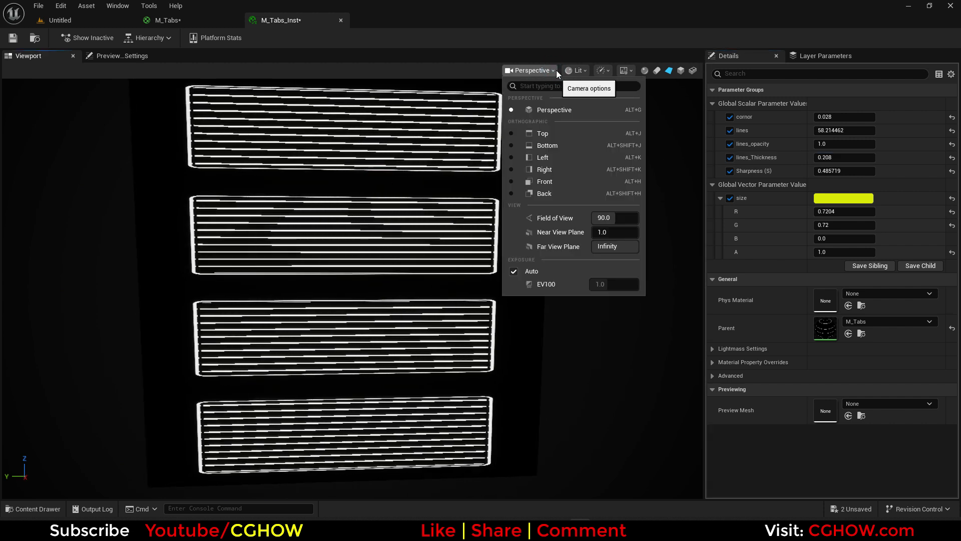
left_click(576, 70)
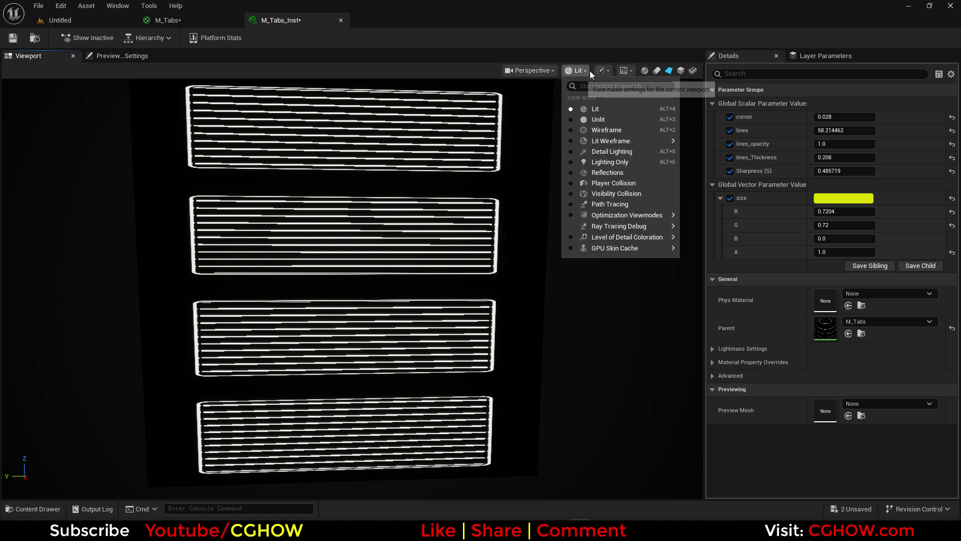
left_click(601, 70)
mouse_move(636, 102)
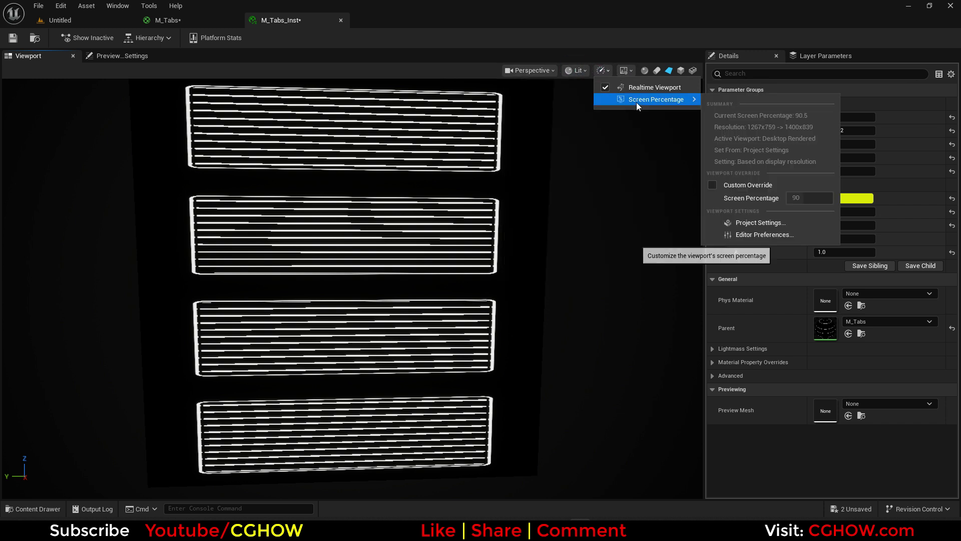
left_click(714, 185)
left_click_drag(805, 198, 829, 198)
left_click_drag(472, 285, 526, 287)
left_click_drag(484, 263, 473, 259)
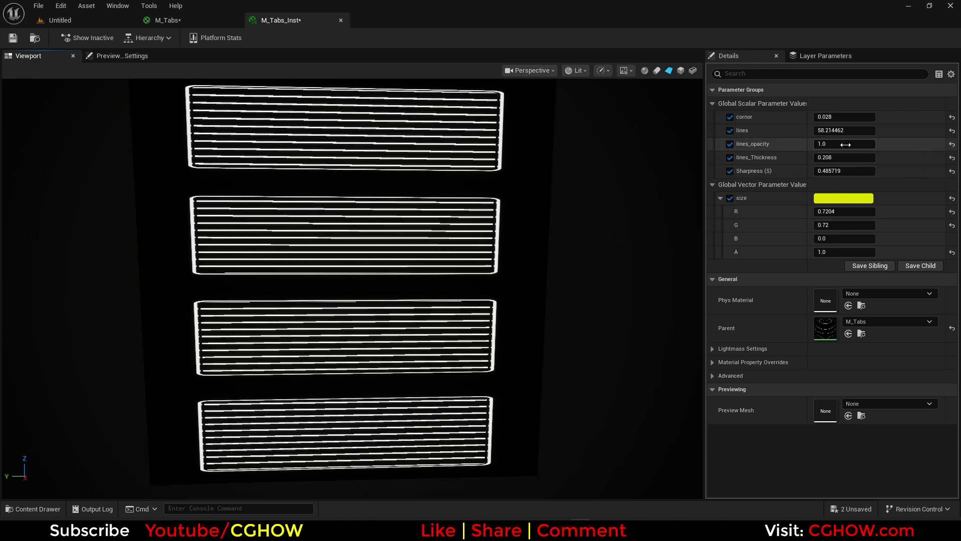
- Reduce lines_opacity to 0.05 in the material instance
mouse_move(845, 143)
left_mouse_down()
mouse_move(811, 143)
mouse_move(869, 144)
mouse_move(854, 144)
left_mouse_up()
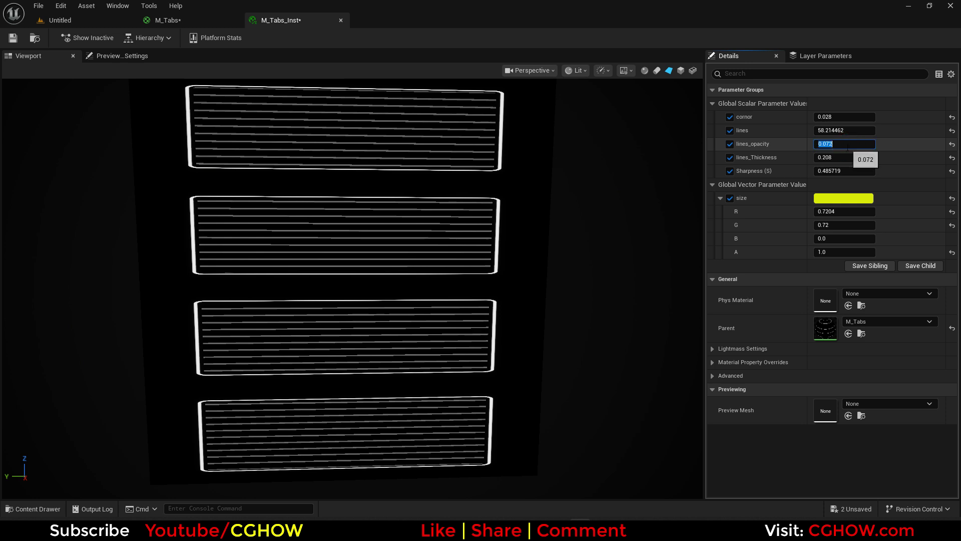
type("5")
key("Return")
right_click_drag(504, 211, 505, 235)
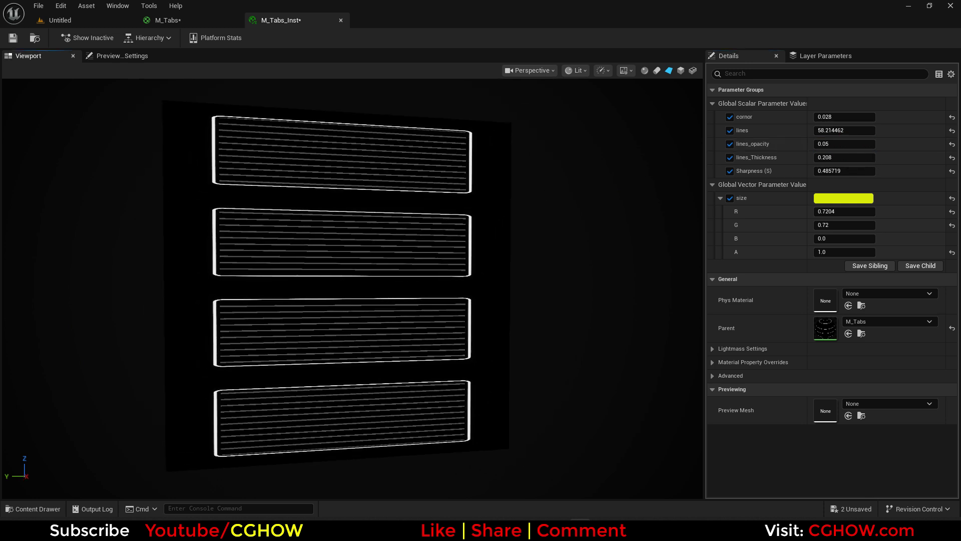
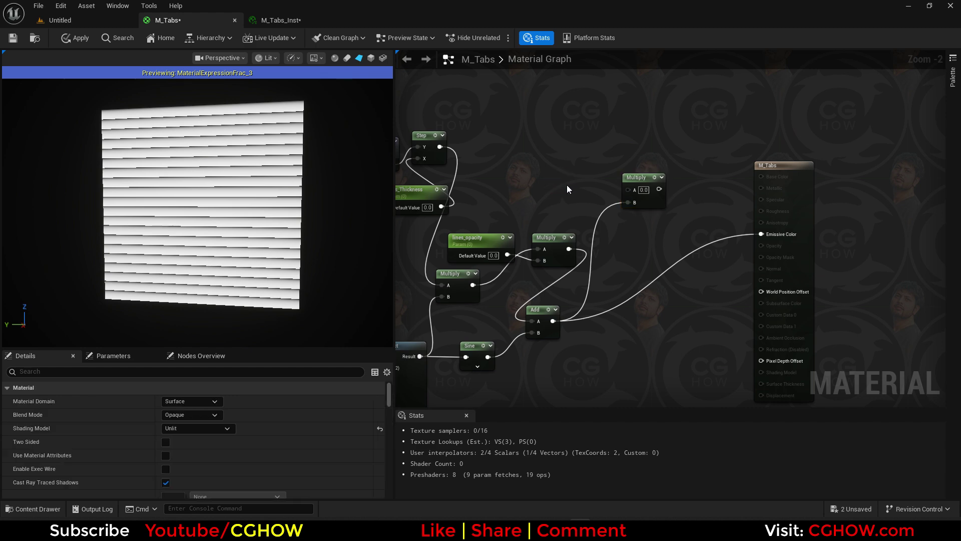
- In M_Tabs, add a three-component constant, convert it to a parameter named color, and connect it to the new Multiply's A
key("3")
left_click(518, 134)
right_click(563, 140)
left_click(598, 172)
type("color")
key("Return")
left_click_drag(569, 154, 629, 189)
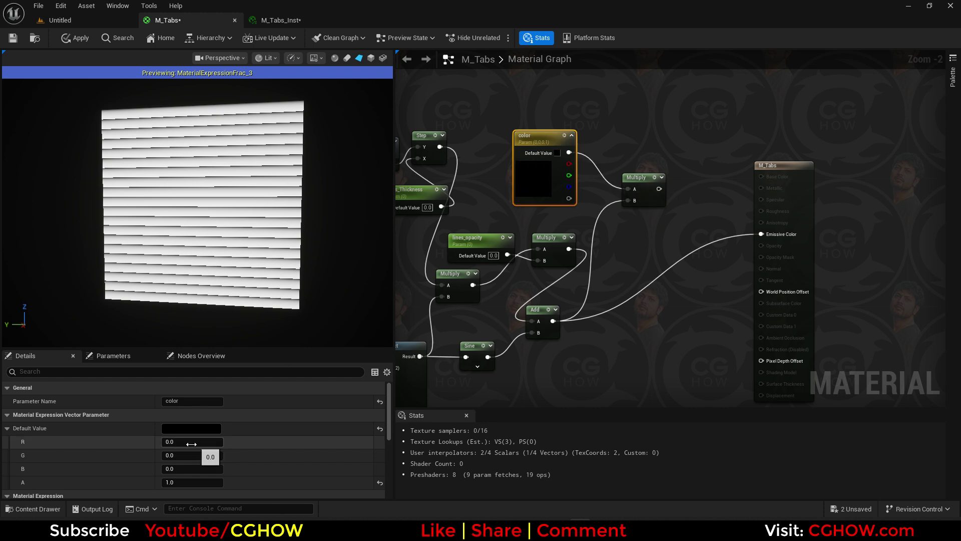
- Set the color parameter's default value to bright blue, hex 0099FFFF
left_click(193, 428)
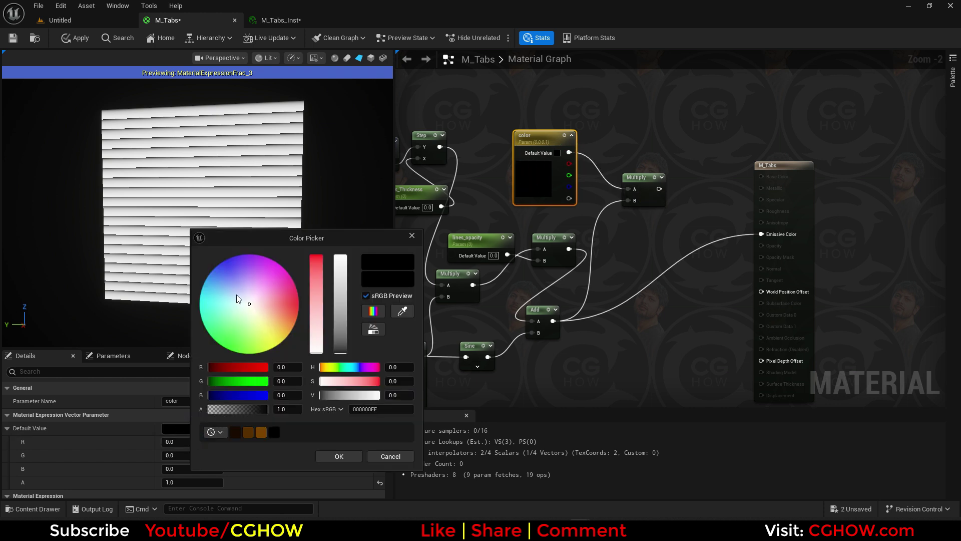
left_click(212, 271)
left_click(339, 456)
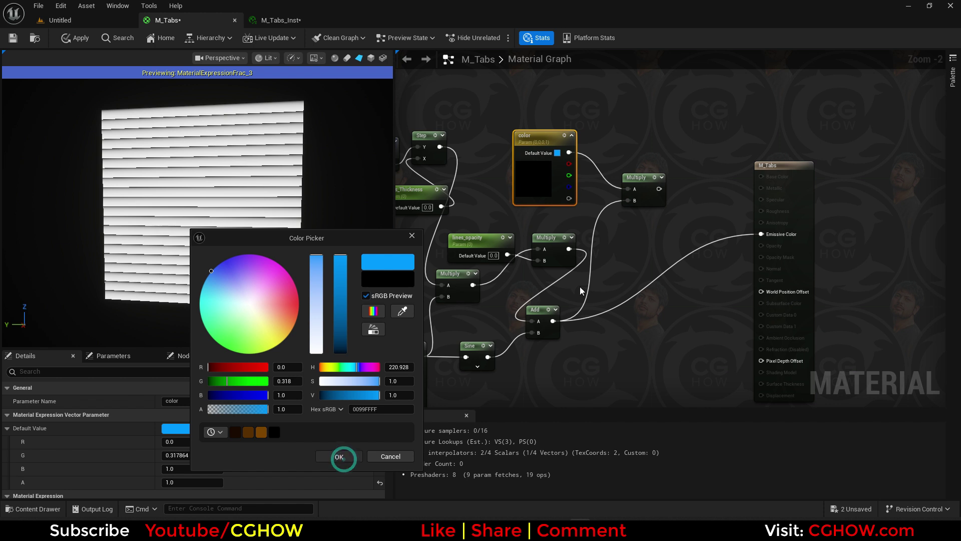
- Connect the color Multiply's output to M_Tabs' Emissive Color and apply the material changes
left_click_drag(658, 189, 761, 235)
right_click_drag(572, 293, 617, 264)
left_click(75, 38)
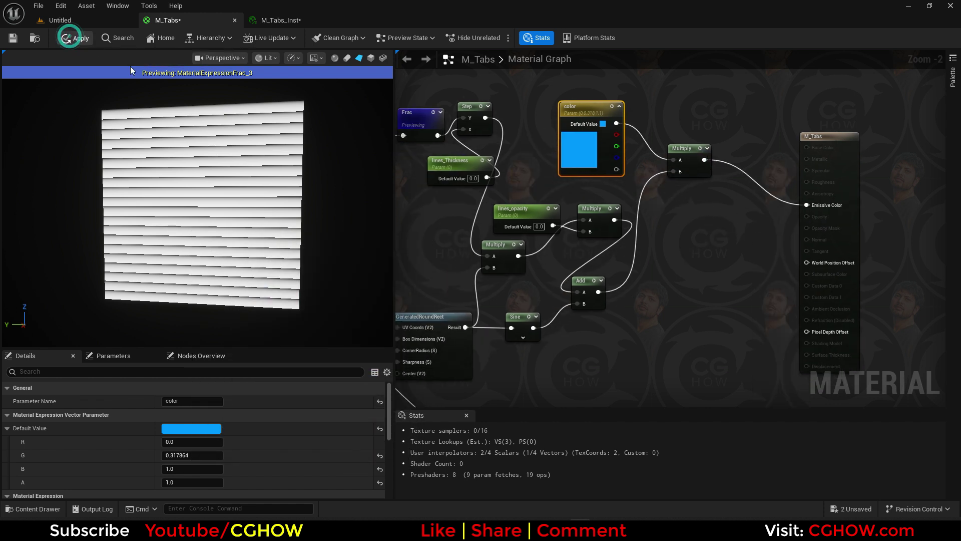
- Enable the color parameter override in M_Tabs_Inst and inspect the tinted tabs
left_click(280, 19)
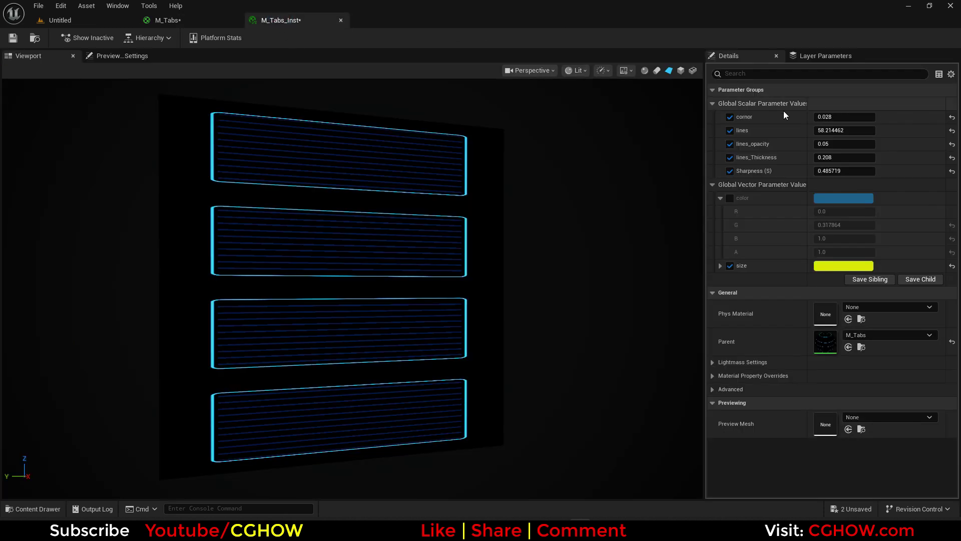
left_click(730, 197)
left_click_drag(440, 209, 364, 172)
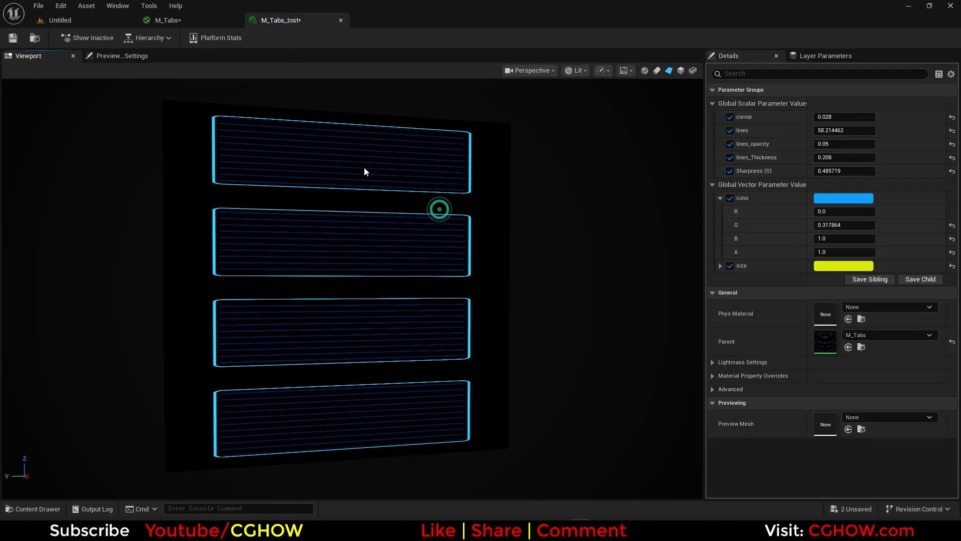
- In M_Tabs, add a 1-x node fed by GeneratedRoundRect's Result and preview its output
left_click(188, 20)
right_click_drag(523, 286, 561, 285)
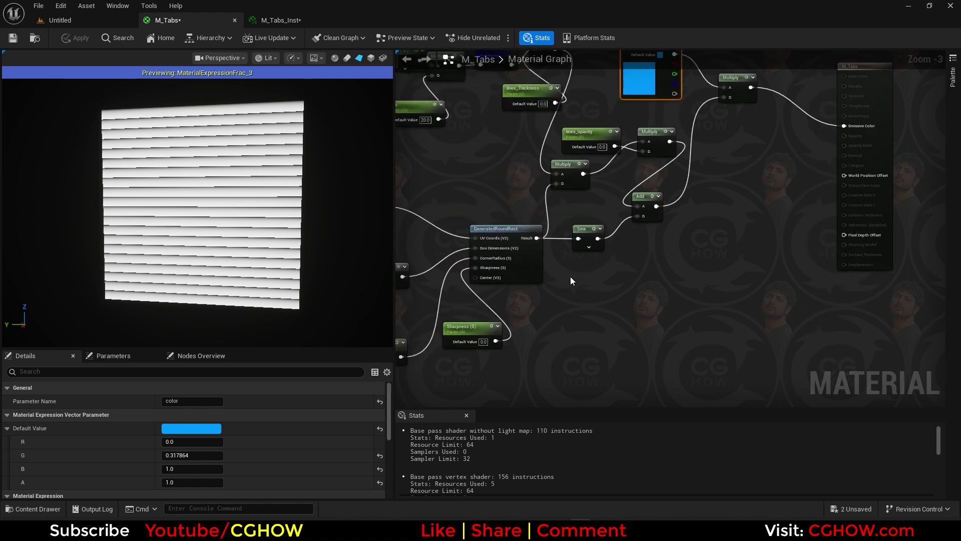
left_click(590, 295)
left_click_drag(535, 243, 598, 307)
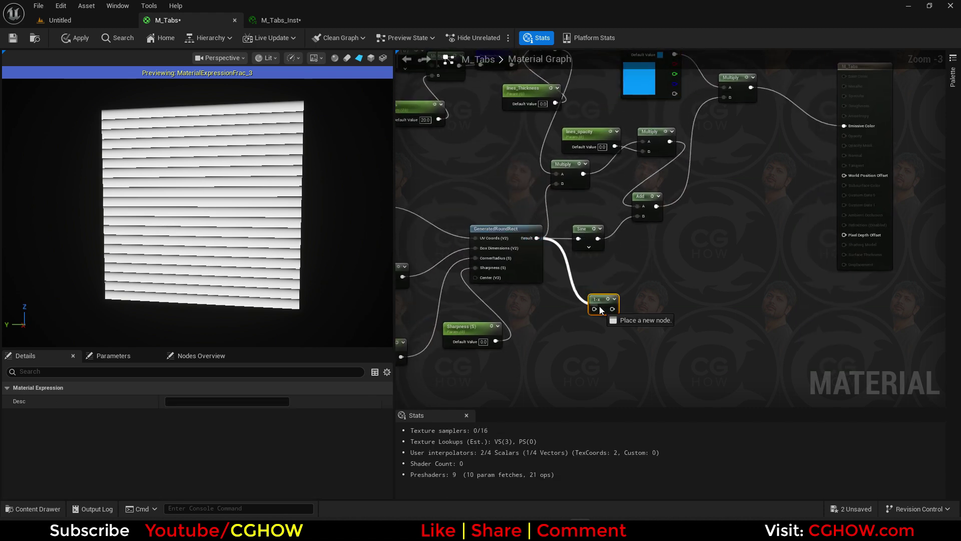
left_click(601, 300)
key("space")
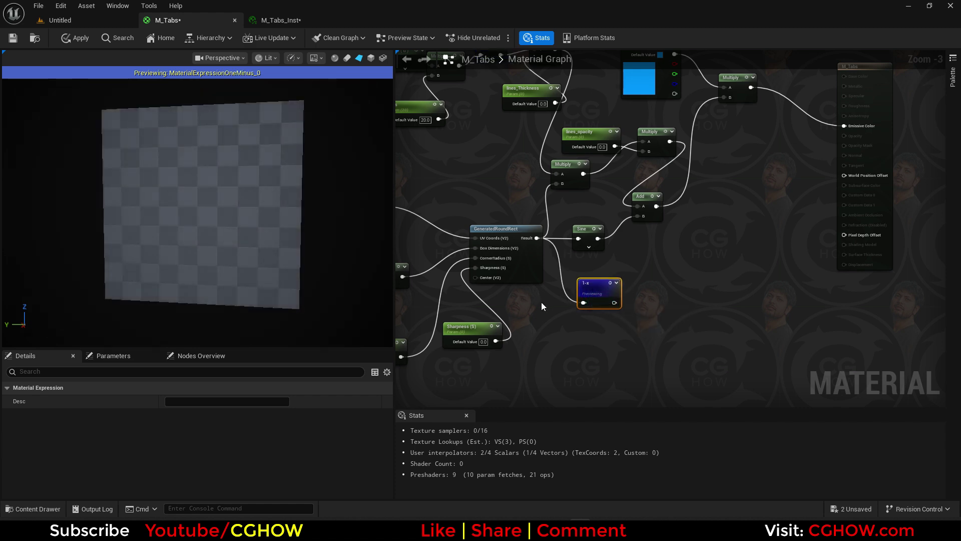
scroll(340, 250, "up", 5)
scroll(507, 240, "down", 1)
right_click_drag(607, 268, 612, 291)
scroll(613, 291, "up", 2)
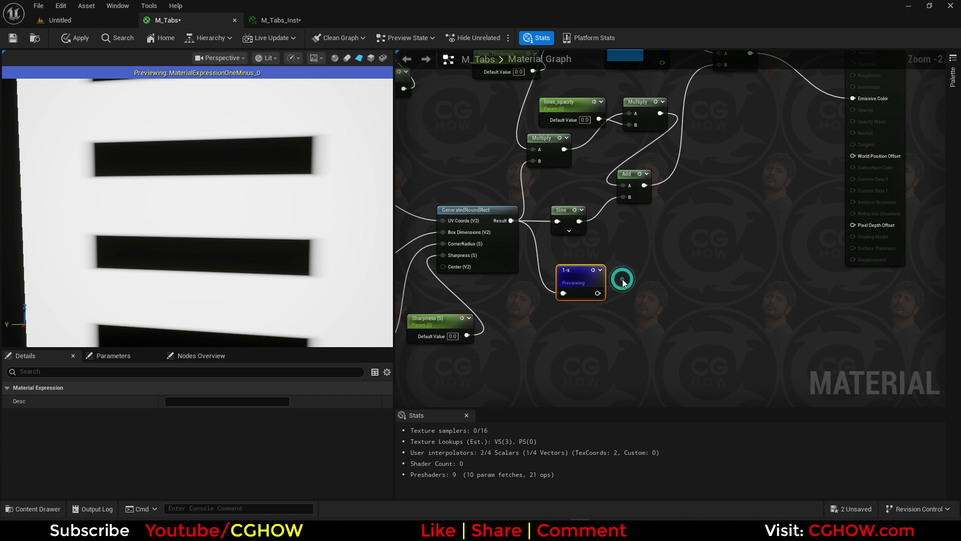
- Add a Power node after 1-x, multiply its output with GeneratedRoundRect's Result, and preview the new Multiply
left_click(622, 278)
key("e")
left_click(617, 277)
left_click_drag(598, 293, 701, 284)
left_click(697, 257)
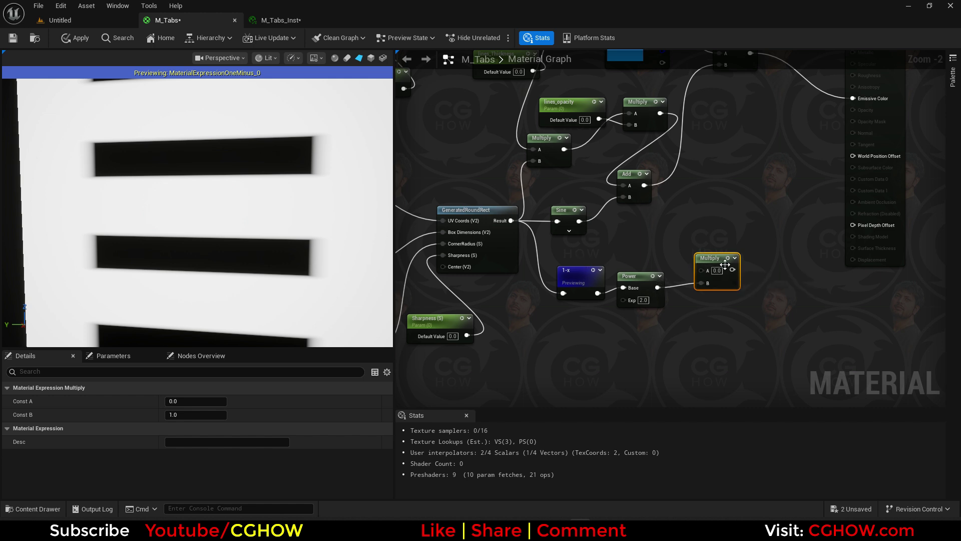
left_click_drag(596, 256, 632, 290)
left_click_drag(511, 221, 720, 234)
left_click(720, 257)
key("space")
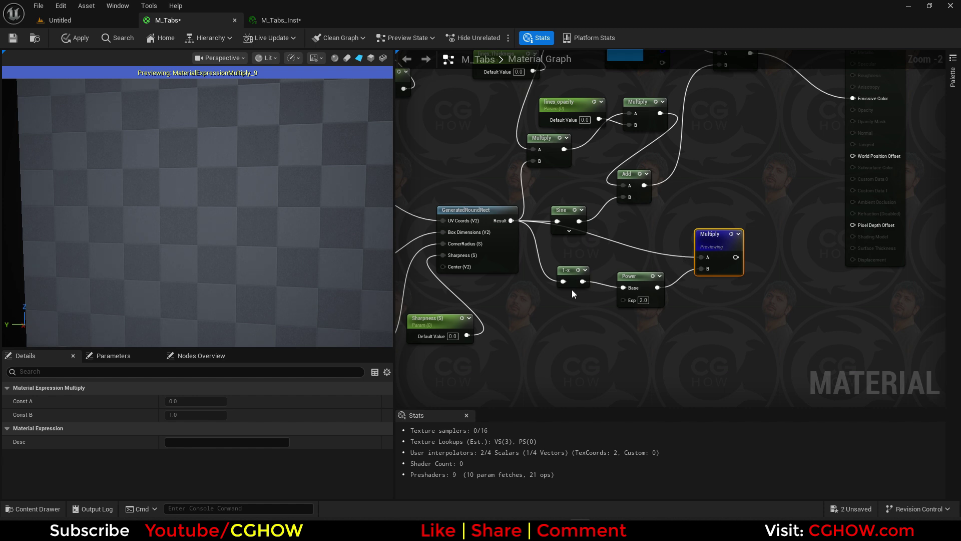
- Insert an Add node before the color Multiply that sums the existing Add output and the new Multiply
right_click_drag(688, 296, 630, 389)
scroll(711, 258, "up", 1)
left_click(696, 234)
key("a")
left_click(657, 236)
left_click_drag(581, 287, 669, 147)
left_click_drag(689, 372, 666, 266)
- Create a scalar parameter named power with default value 1, connect it to Power's Exp, and save the material
right_click_drag(610, 317, 651, 197)
scroll(585, 293, "up", 1)
left_click(546, 287)
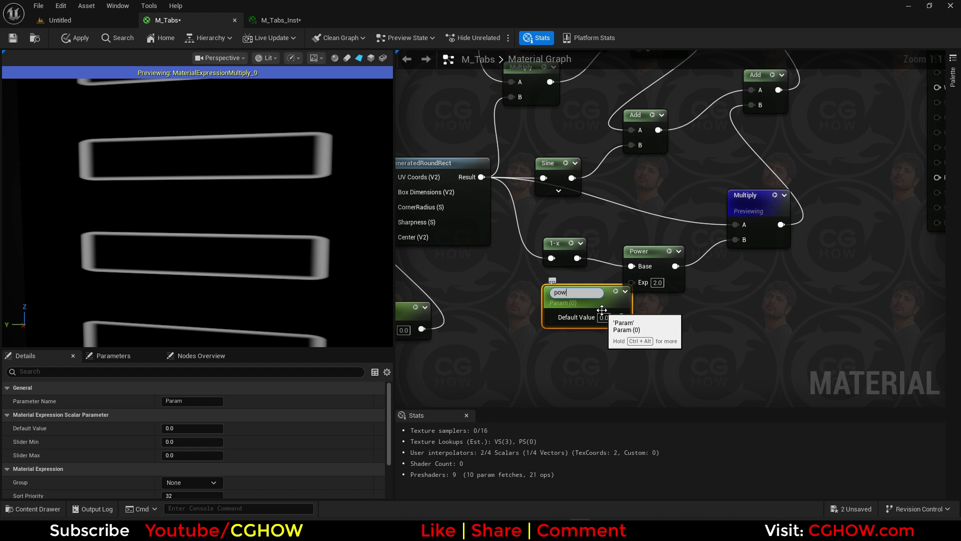
type("power")
key("Return")
left_click(604, 313)
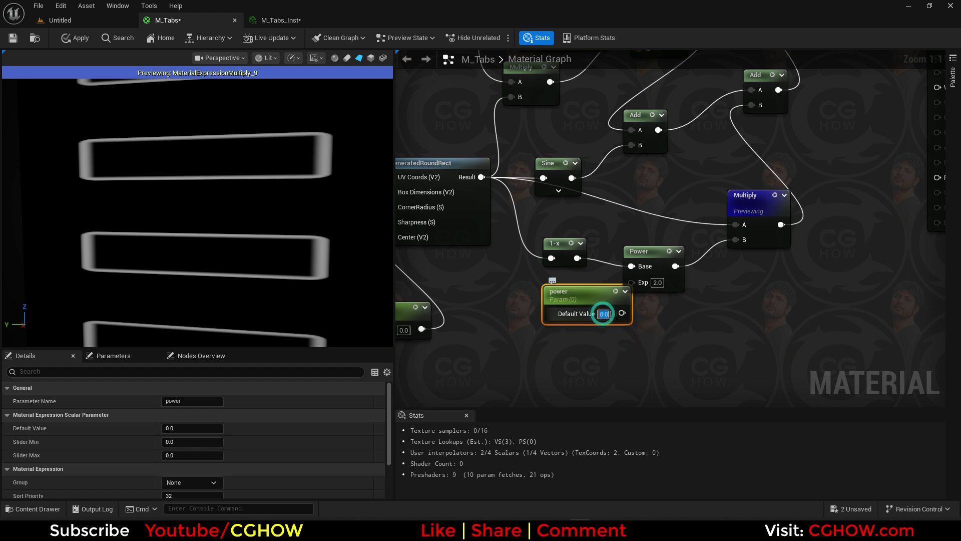
type("1")
key("Return")
left_click_drag(632, 282, 583, 315)
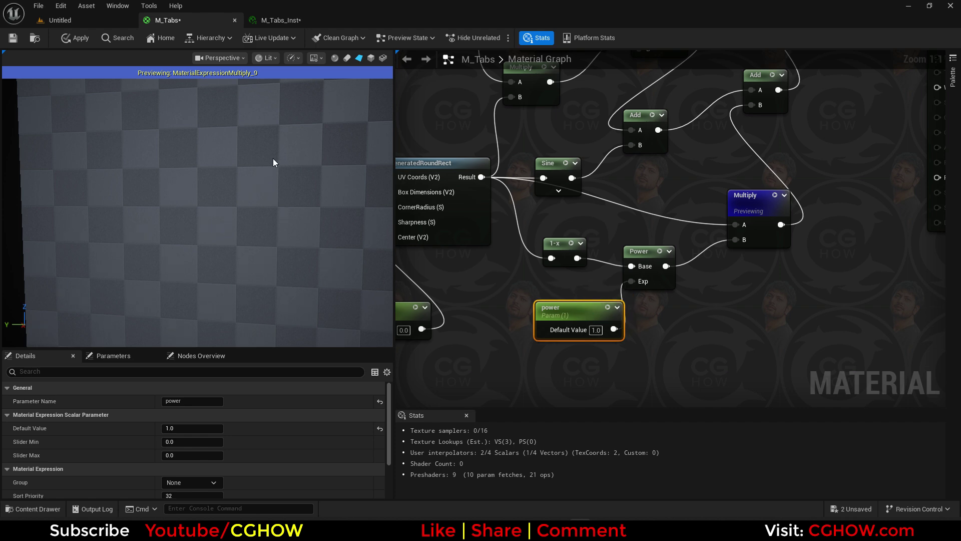
left_click(17, 38)
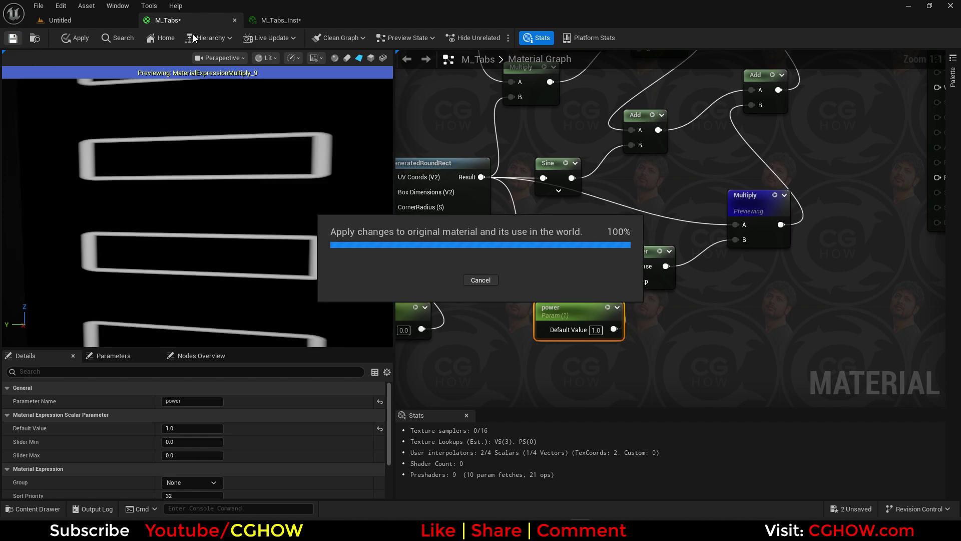
- In M_Tabs_Inst, enable the power override and lower its value to about -0.57
left_click(278, 20)
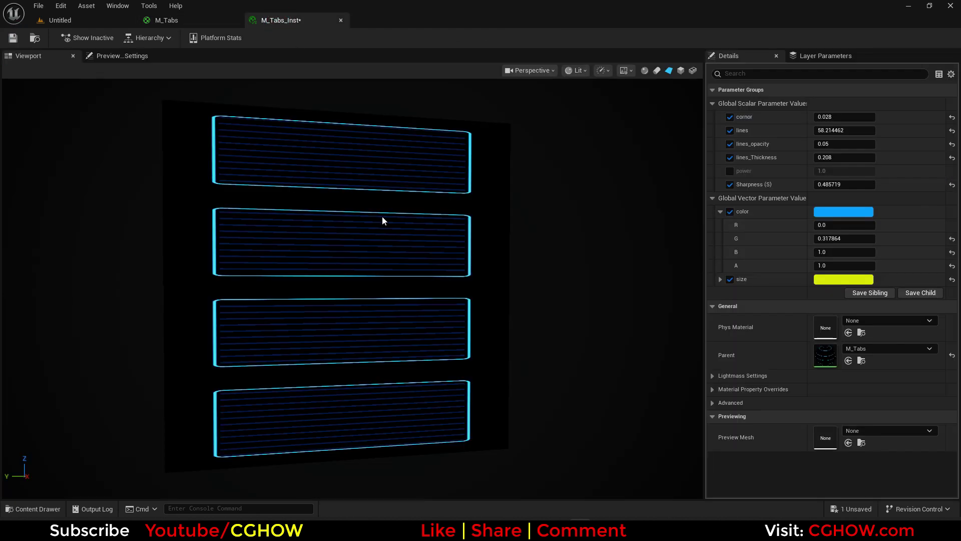
left_click(732, 171)
mouse_move(846, 172)
left_mouse_down()
mouse_move(783, 173)
mouse_move(841, 170)
left_mouse_up()
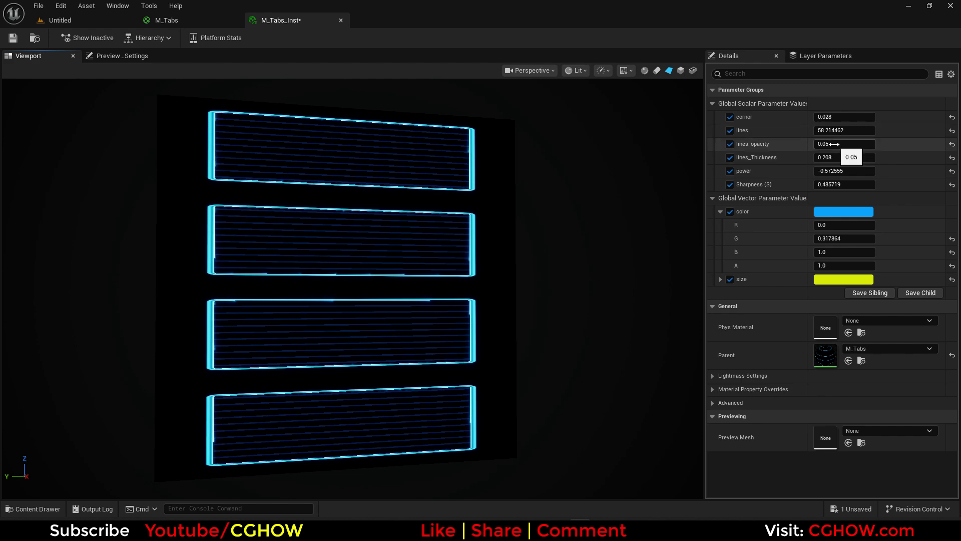
- Adjust the instance's inner lines, setting lines to about 88 and lines_Thickness to 0.568
left_click_drag(838, 131, 861, 130)
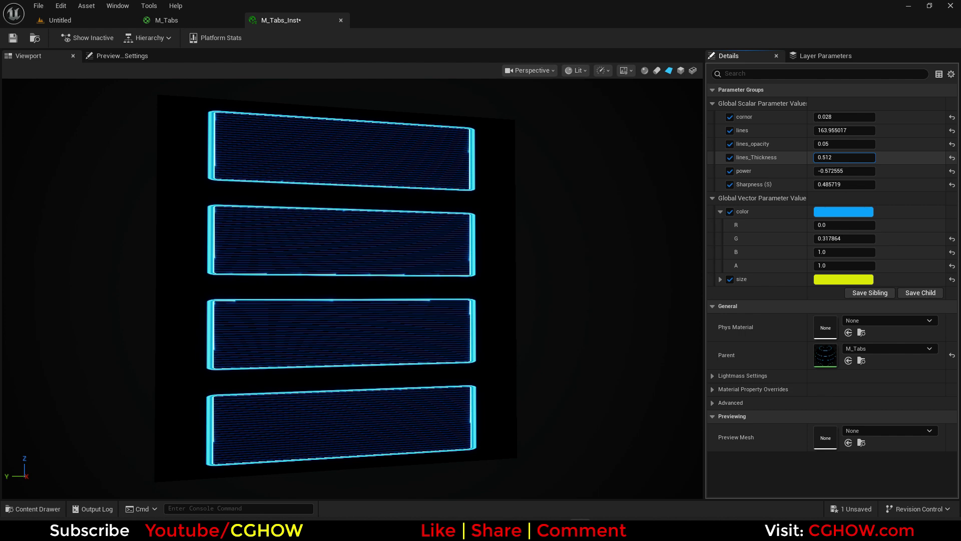
mouse_move(379, 205)
left_mouse_down()
mouse_move(331, 205)
mouse_move(379, 205)
left_mouse_up()
left_click_drag(849, 128, 828, 129)
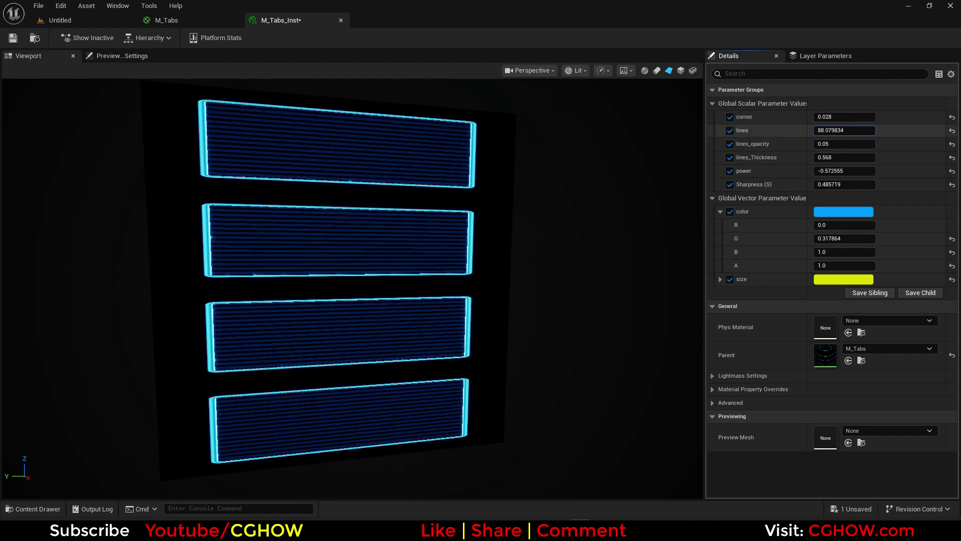
left_click_drag(551, 201, 521, 200)
- In M_Tabs, add a TexCoord node in the empty area above the graph feeding a component mask limited to G
left_click(200, 20)
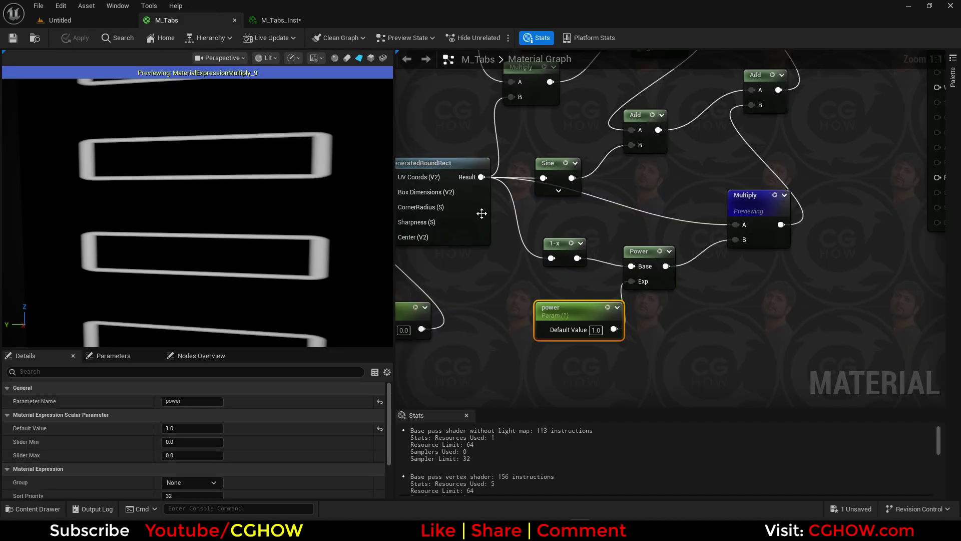
scroll(535, 219, "down", 3)
right_click_drag(536, 218, 599, 318)
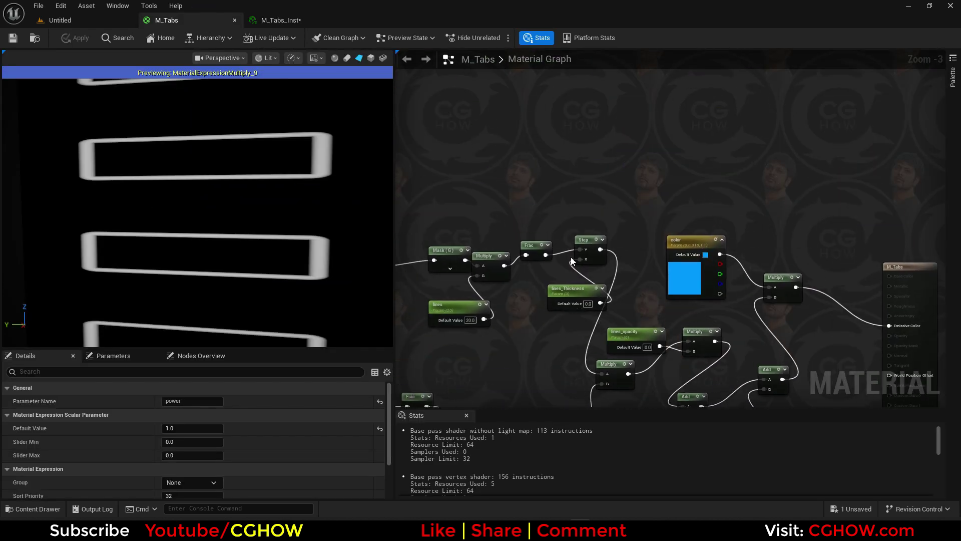
right_click_drag(570, 257, 630, 305)
scroll(294, 200, "down", 5)
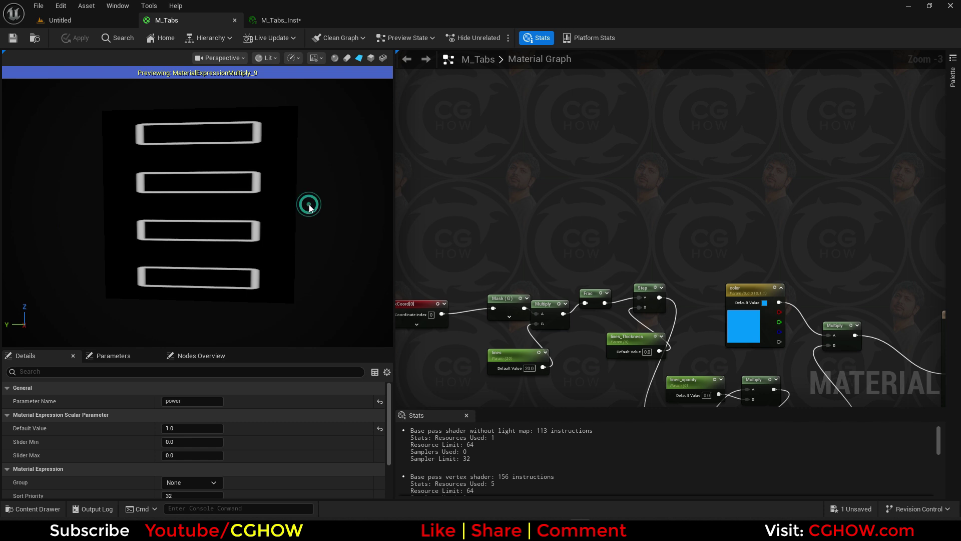
left_click_drag(299, 216, 293, 217)
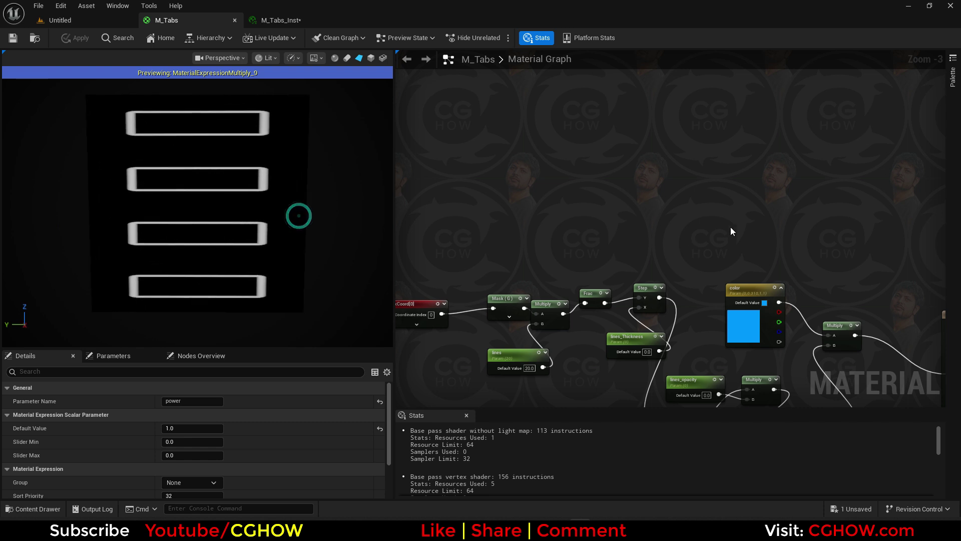
right_click_drag(588, 229, 571, 248)
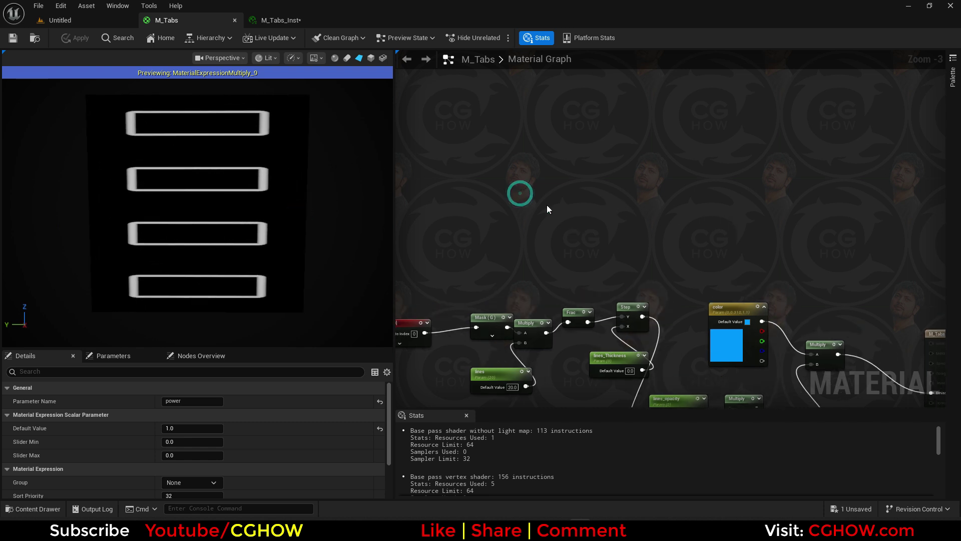
key("u")
left_click(521, 193)
key("shift+c")
left_click(599, 187)
left_click_drag(576, 203, 600, 197)
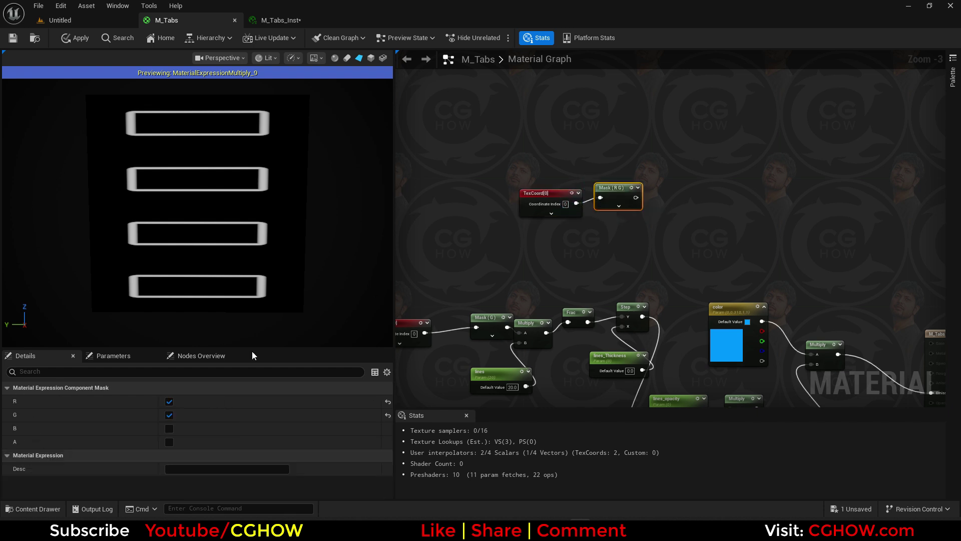
left_click(169, 401)
- Add an Add node with the G mask in A and a new scalar parameter named selct in B
right_click_drag(634, 197, 572, 207)
left_click(556, 208)
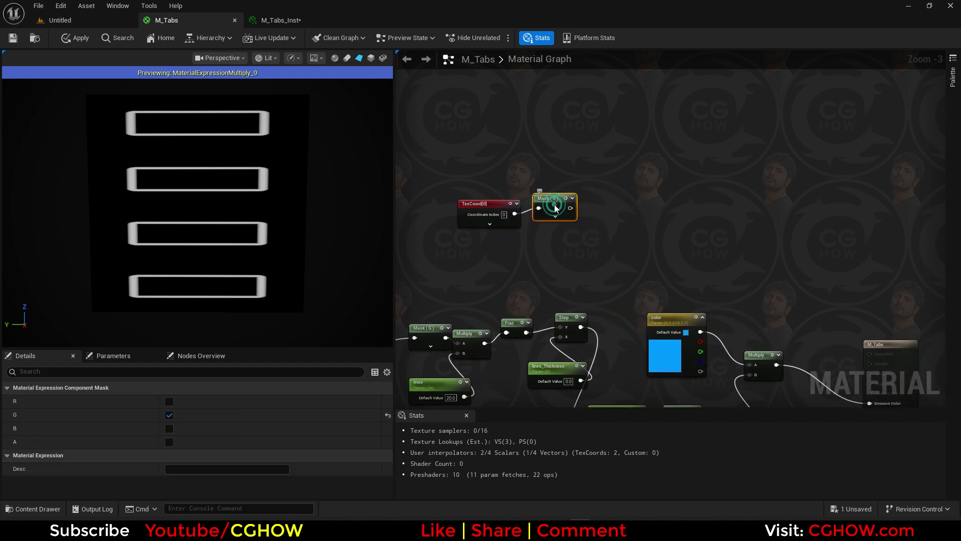
left_click(600, 201)
left_click_drag(570, 214, 594, 214)
scroll(576, 240, "up", 2)
left_click(505, 233)
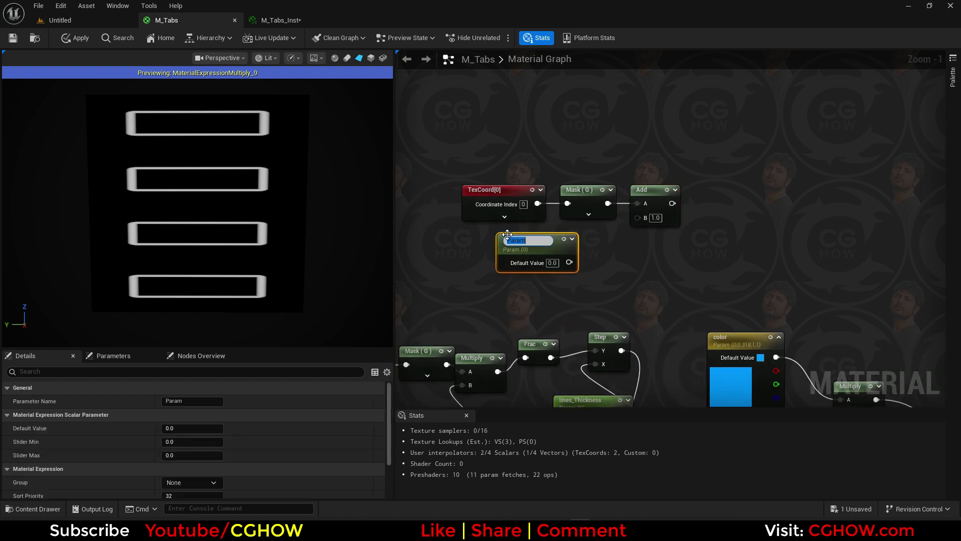
type("selct")
key("Return")
left_click_drag(568, 262, 638, 218)
- Feed the output of the mask and selct Add into a new Frac node
right_click_drag(728, 202, 612, 211)
left_click_drag(547, 214, 565, 196)
type("frac")
left_click(617, 224)
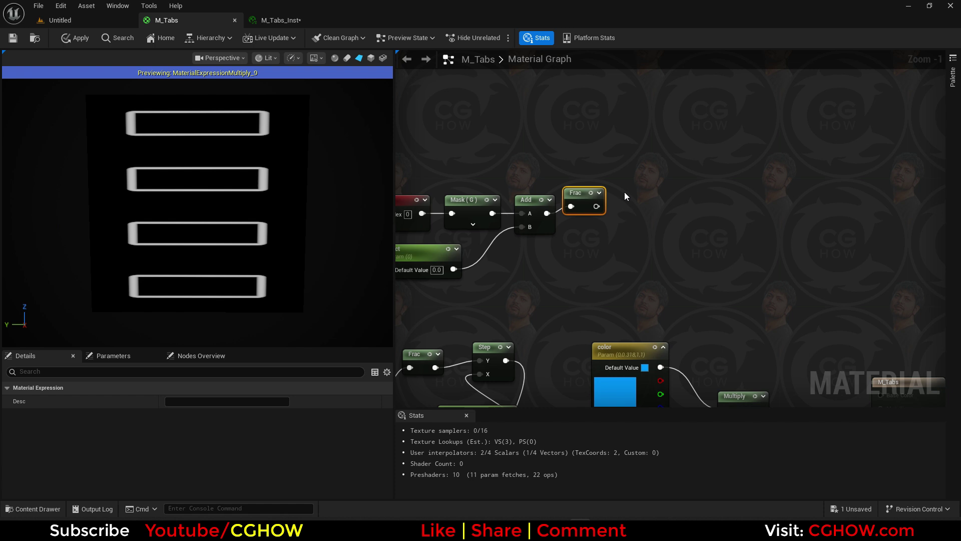
right_click(623, 191)
type("ste")
left_click(638, 211)
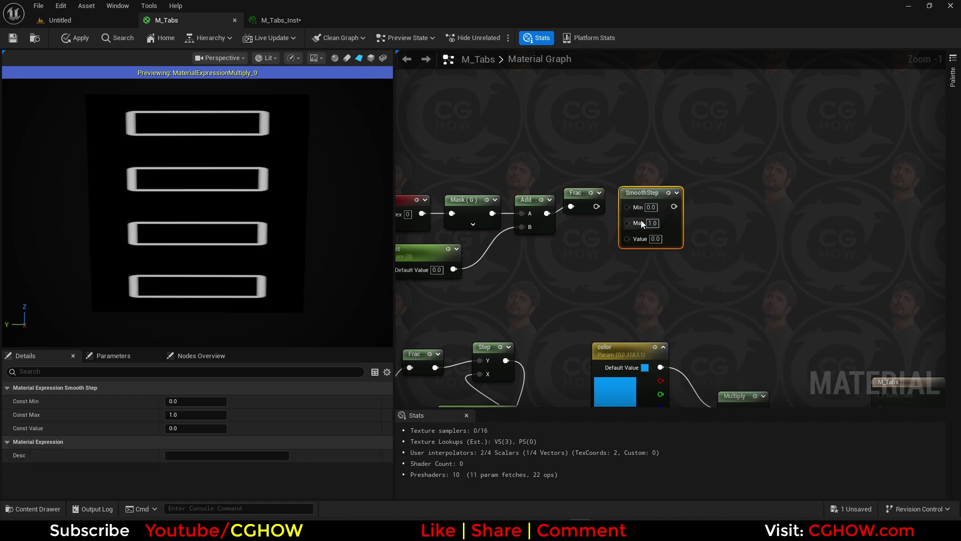
key("Delete")
- Add a Step node with the Frac output in Y and set its X value to 0.25
right_click(636, 187)
type("st")
left_click(659, 211)
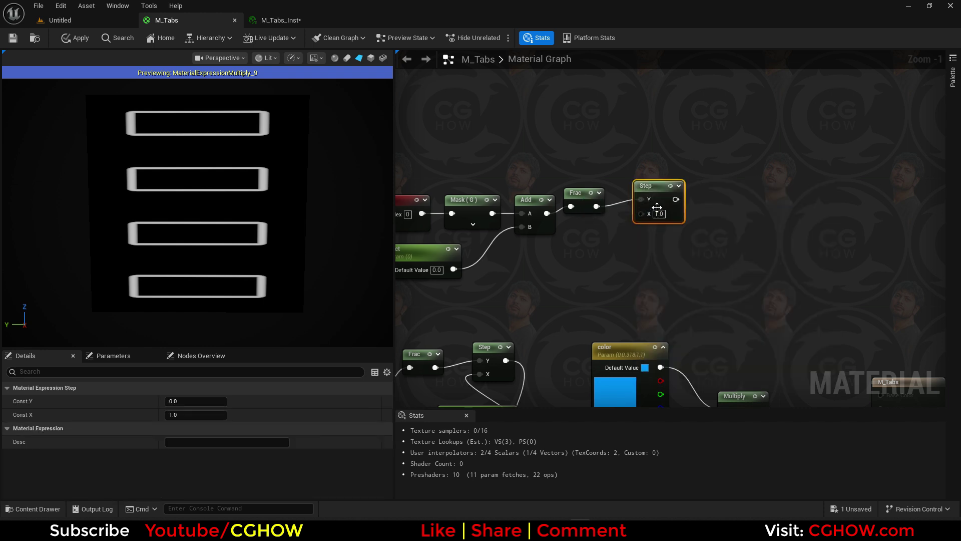
type("0.25")
key("Return")
- Add the Step output to the color Multiply through a new Add node and route the sum to Emissive Color
right_click_drag(704, 271, 687, 222)
scroll(662, 169, "down", 1)
key("a")
left_click(729, 201)
left_click_drag(662, 146, 739, 219)
left_click_drag(733, 326, 855, 374)
right_click_drag(667, 263, 717, 253)
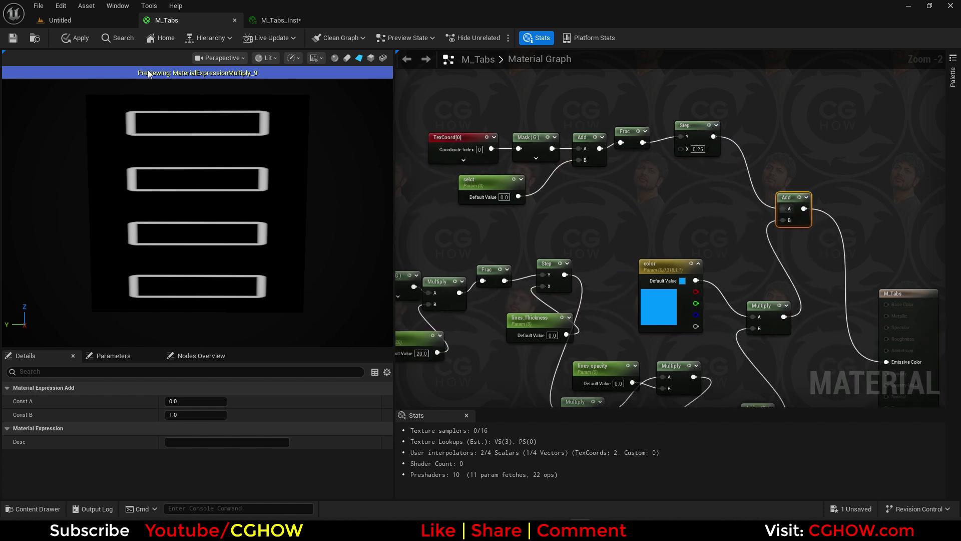
- Apply the material changes and override selct in M_Tabs_Inst with a value of -0.512
left_click(72, 40)
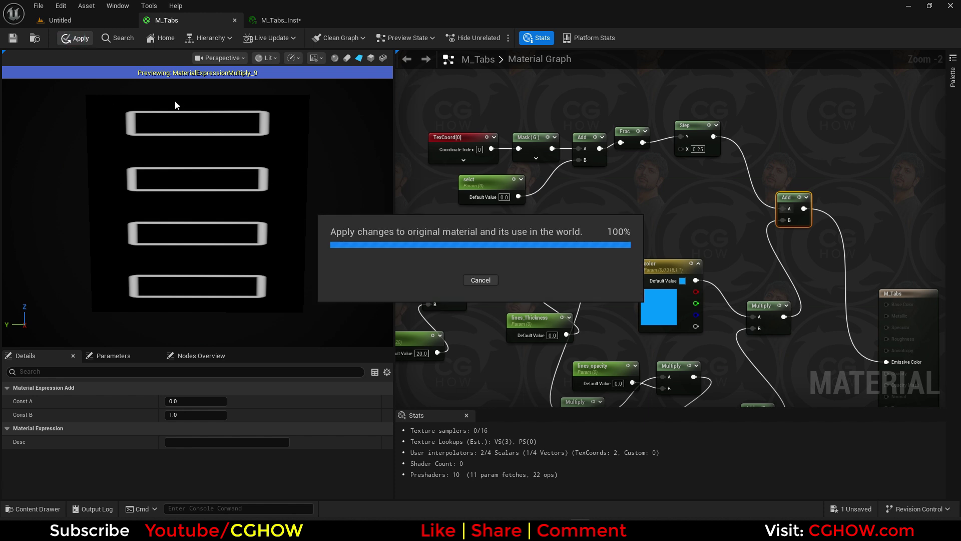
left_click(270, 20)
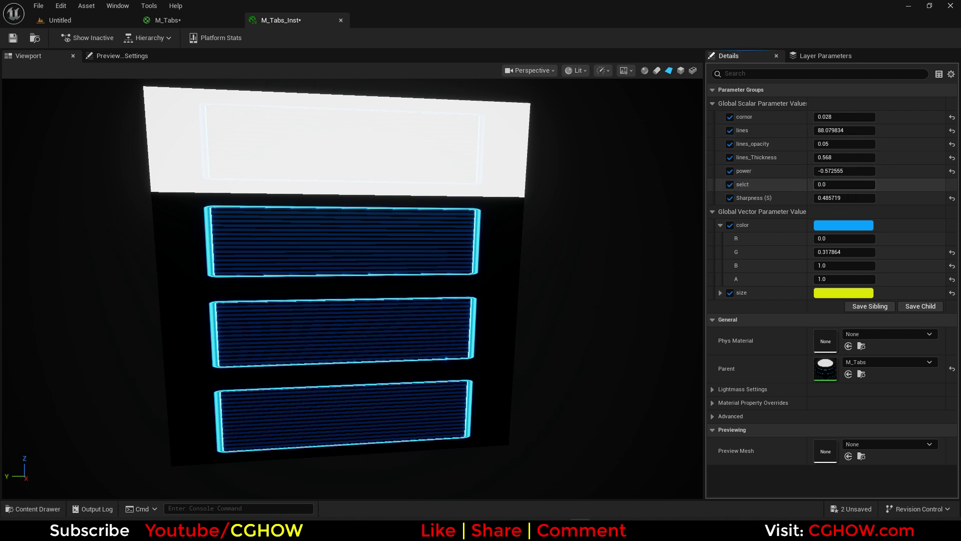
left_click_drag(844, 185, 821, 196)
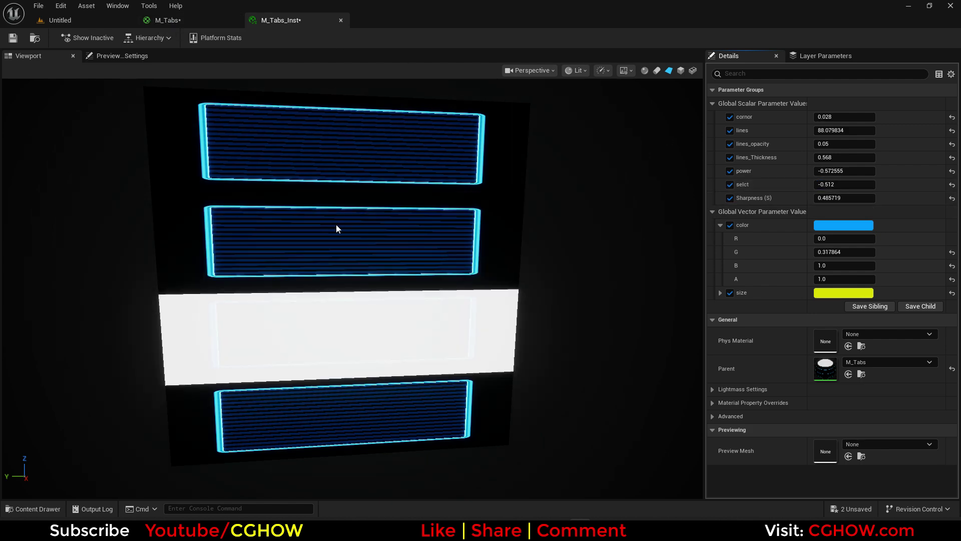
- Add a Divide node to the M_Tabs graph, fed by selct in A, and set its B value to 0.25
left_click(186, 18)
right_click_drag(487, 196, 538, 224)
left_click_drag(536, 213, 429, 242)
right_click_drag(473, 217, 550, 185)
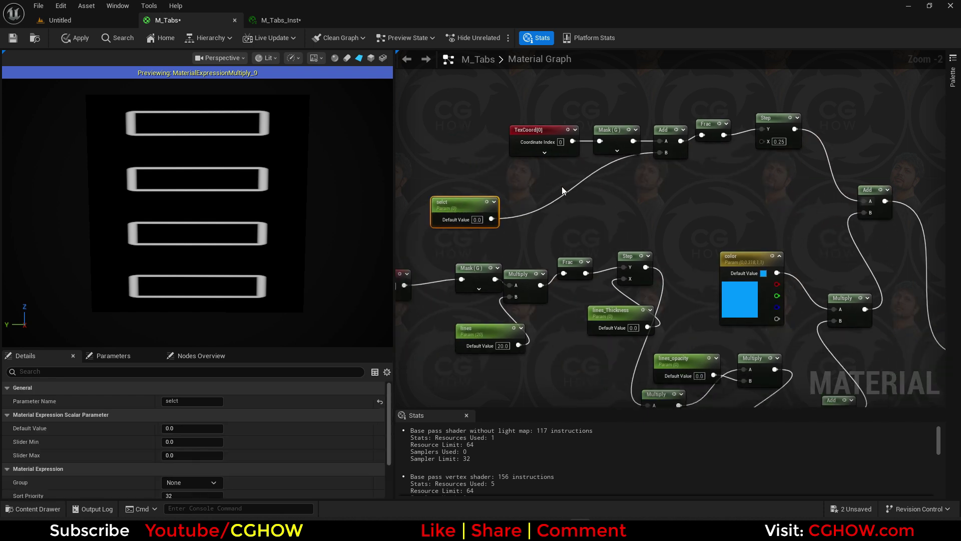
scroll(512, 214, "up", 2)
left_click(529, 201)
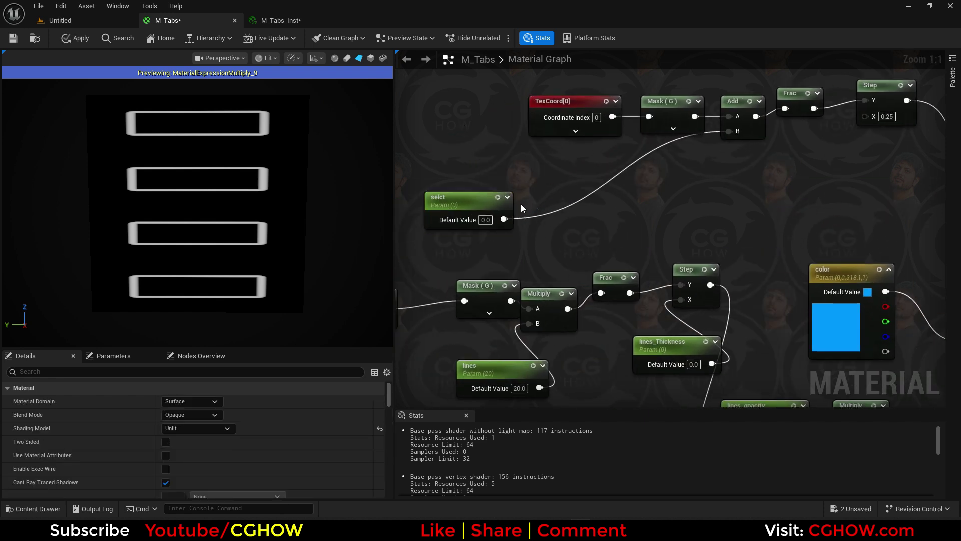
left_click(521, 204)
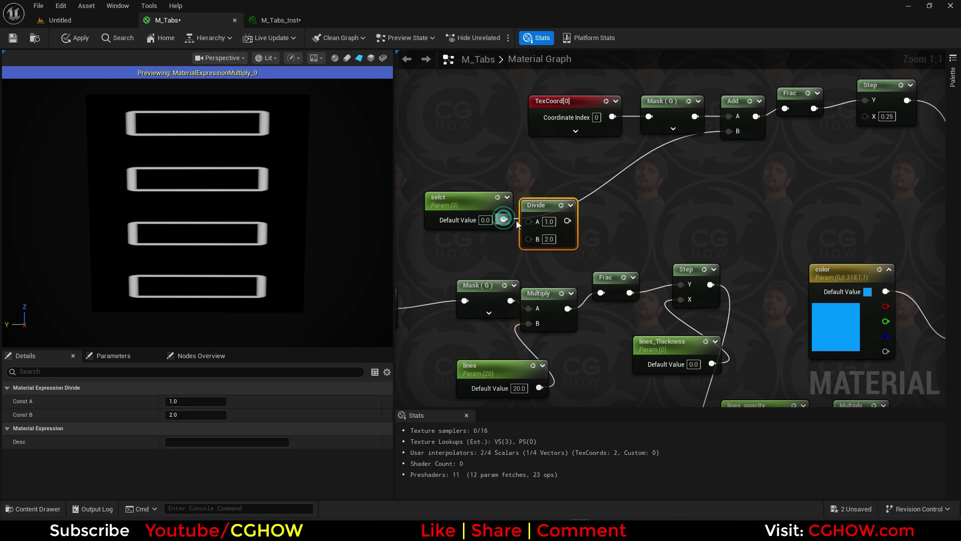
type("0.25")
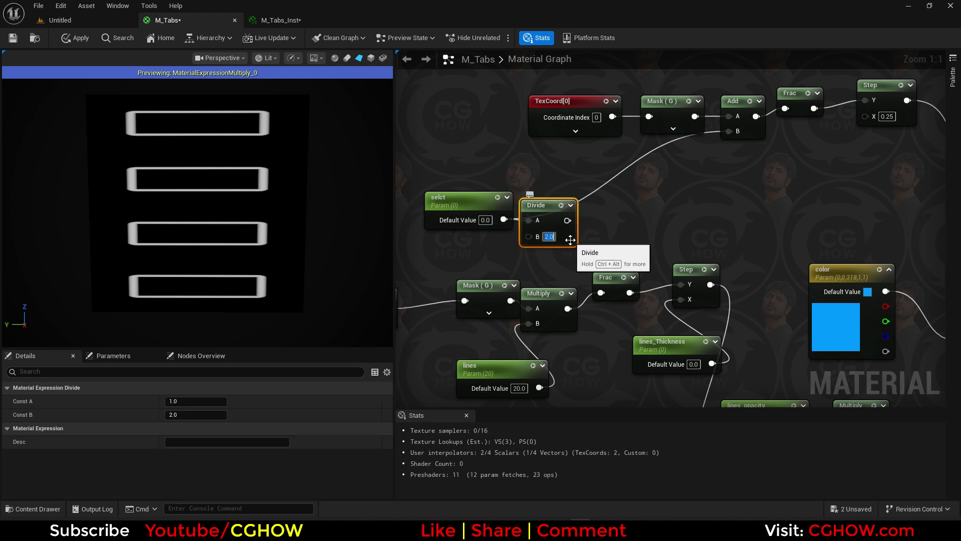
key("Return")
- Route the Divide output through new Round and Multiply nodes, with the Multiply B at 0.25, into the mask Add's B input
left_click_drag(571, 220, 604, 209)
type("roun")
key("Return")
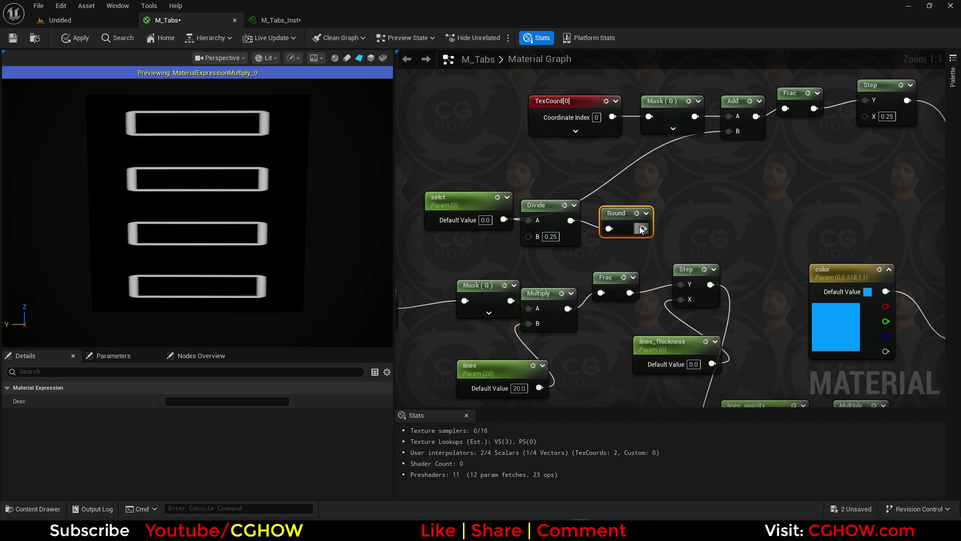
key("m")
left_click(666, 206)
left_click_drag(643, 228, 729, 131)
left_click(692, 236)
type(".25")
left_click_drag(622, 212, 615, 209)
left_click_drag(702, 214, 679, 203)
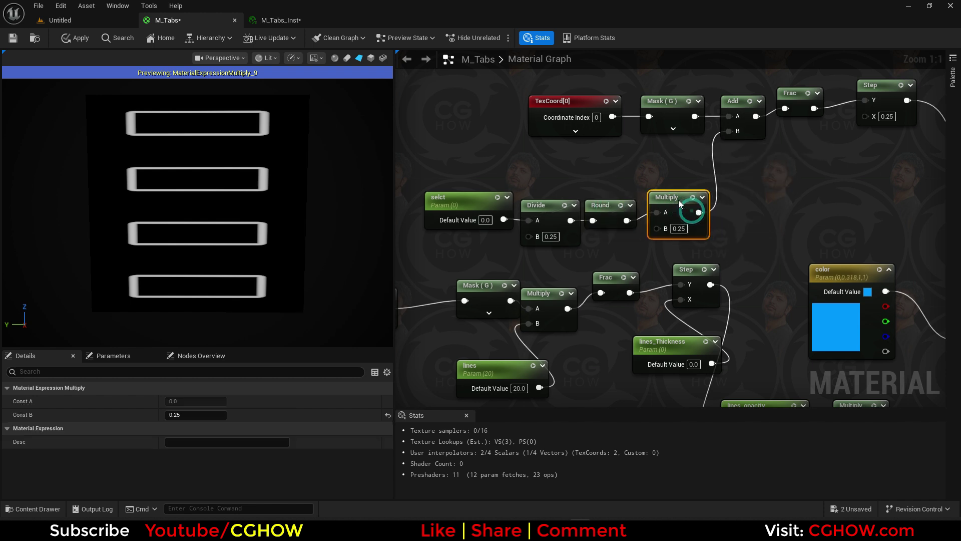
- Apply the material changes and set selct in M_Tabs_Inst to about -1.16
left_click(76, 38)
left_click(266, 22)
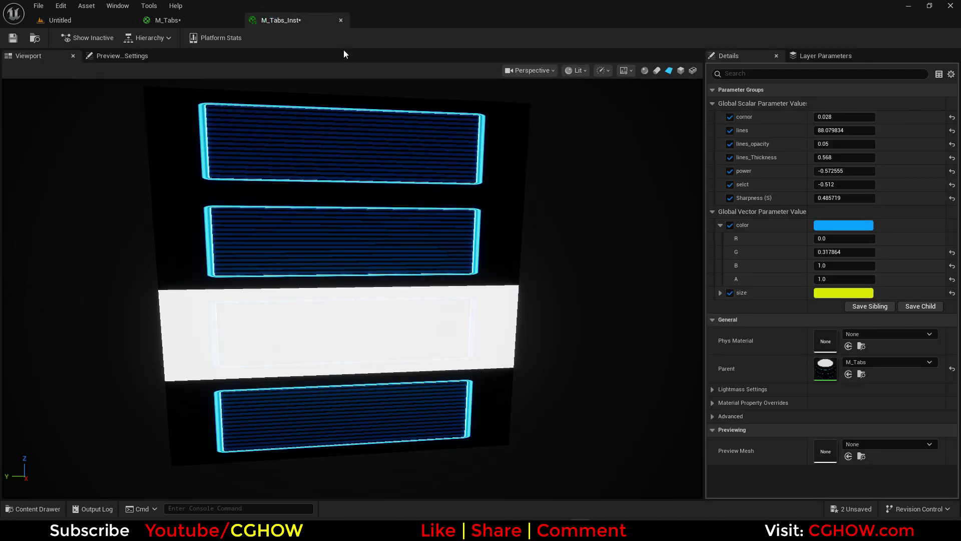
mouse_move(831, 184)
left_mouse_down()
mouse_move(862, 185)
mouse_move(820, 184)
left_mouse_up()
- Rearrange the M_Tabs nodes, delete the Add node before the output and connect the color Multiply directly to Emissive Color
left_click(195, 22)
scroll(601, 185, "down", 2)
right_click_drag(674, 216, 627, 203)
left_click_drag(425, 90, 777, 202)
left_click_drag(610, 184, 539, 110)
right_click_drag(858, 316, 694, 275)
left_click_drag(688, 247, 791, 293)
left_click(698, 134)
key("Delete")
left_click_drag(666, 232, 745, 220)
left_click_drag(828, 233, 901, 203)
- Add a Saturate node to the output of the 0.25 Step and place it near the color parameter
scroll(656, 129, "down", 2)
right_click_drag(657, 128, 699, 253)
scroll(630, 156, "up", 2)
left_click_drag(627, 161, 674, 199)
type("sa")
left_click(705, 225)
right_click_drag(706, 256, 658, 205)
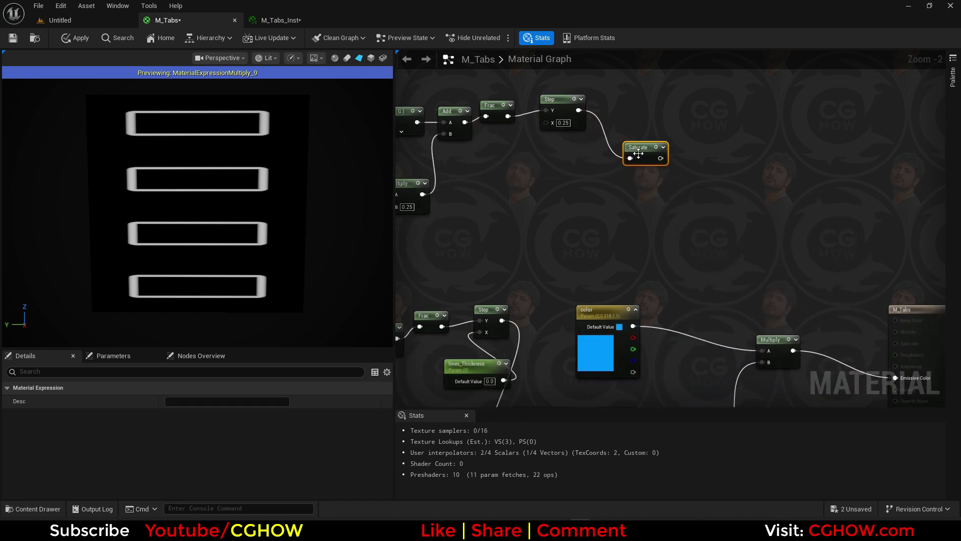
left_click_drag(639, 158, 625, 230)
right_click_drag(692, 277, 659, 230)
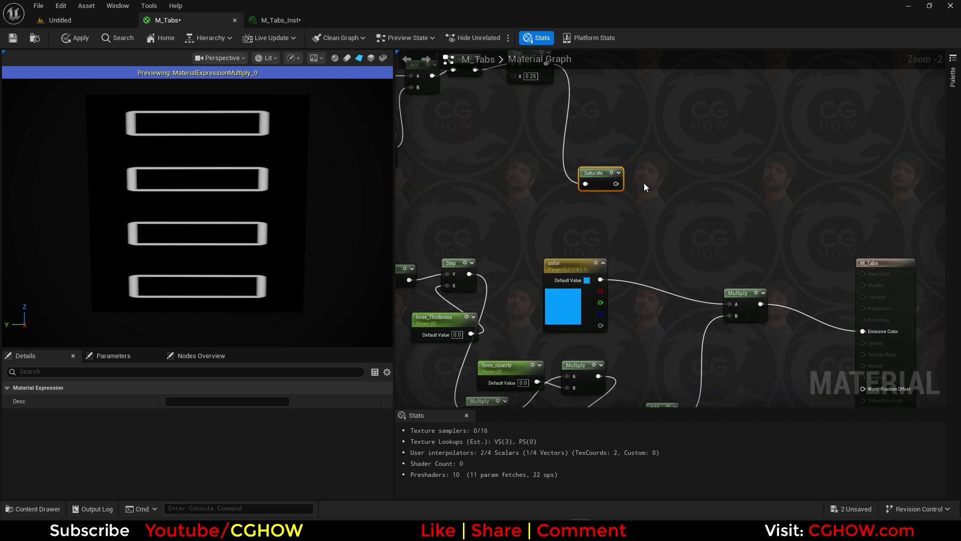
- Add a Lerp node with the Saturate output in Alpha and the color parameter in A
key("l")
left_click(639, 162)
scroll(618, 194, "up", 2)
left_click_drag(616, 180, 655, 207)
left_click_drag(655, 172, 596, 307)
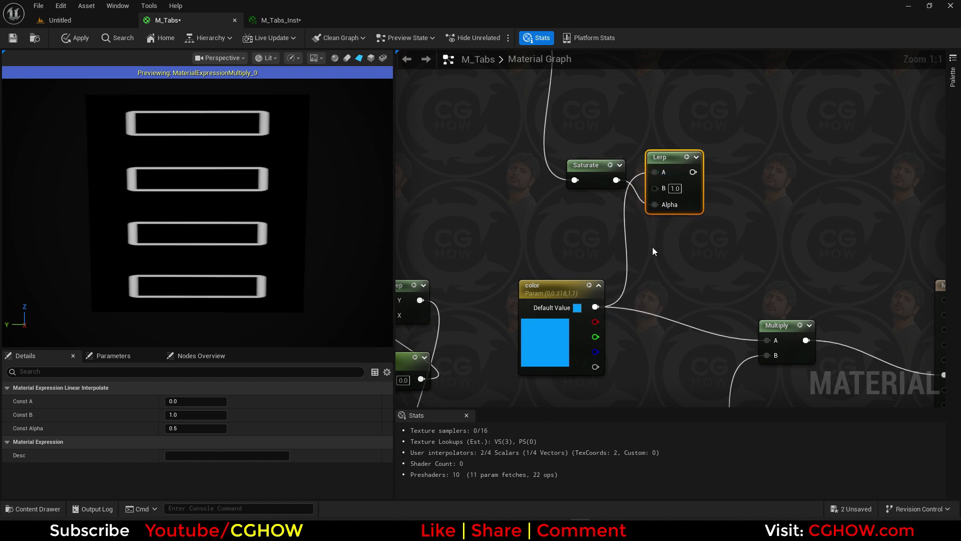
- Feed color through a new Multiply node into the Lerp's B and route the Lerp output into the final Multiply's A
left_click(578, 237)
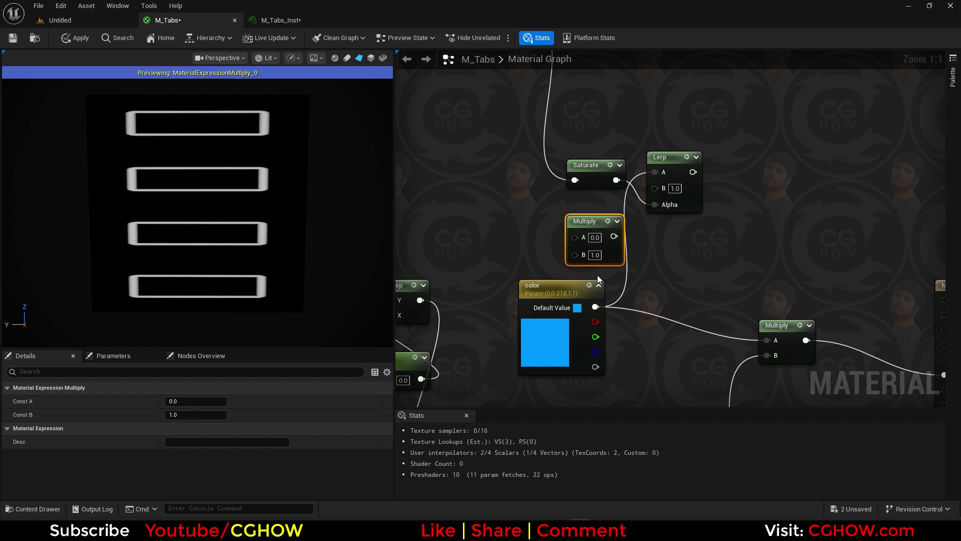
left_click_drag(596, 308, 776, 341)
right_click_drag(430, 211, 513, 231)
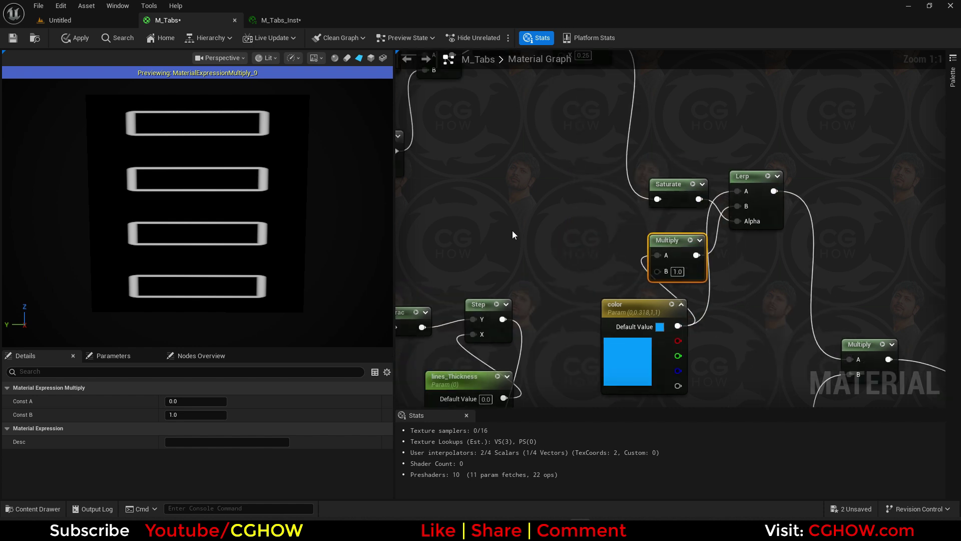
- Add a scalar parameter named select_value with default 5.0 and connect it to the new color Multiply's B input
left_click(512, 231)
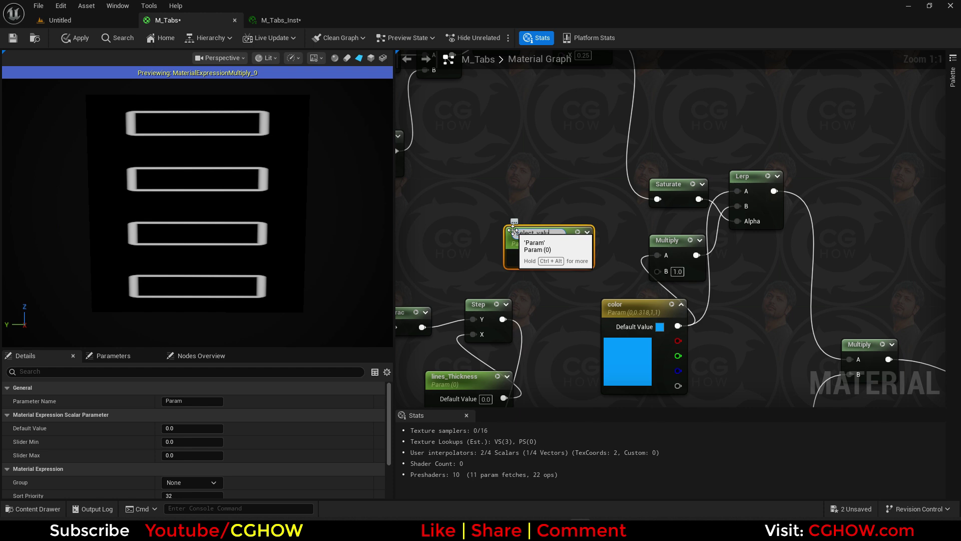
left_click_drag(581, 257, 656, 271)
left_click(565, 255)
type("5")
key("Return")
scroll(607, 304, "down", 2)
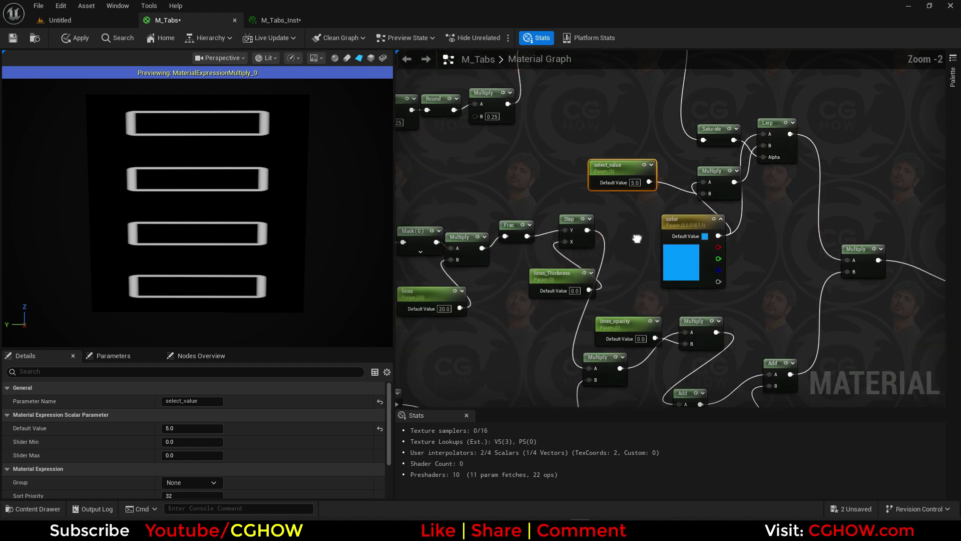
- Override select_value in M_Tabs_Inst with about 68.89 and set selct to about 1.60
left_click(283, 21)
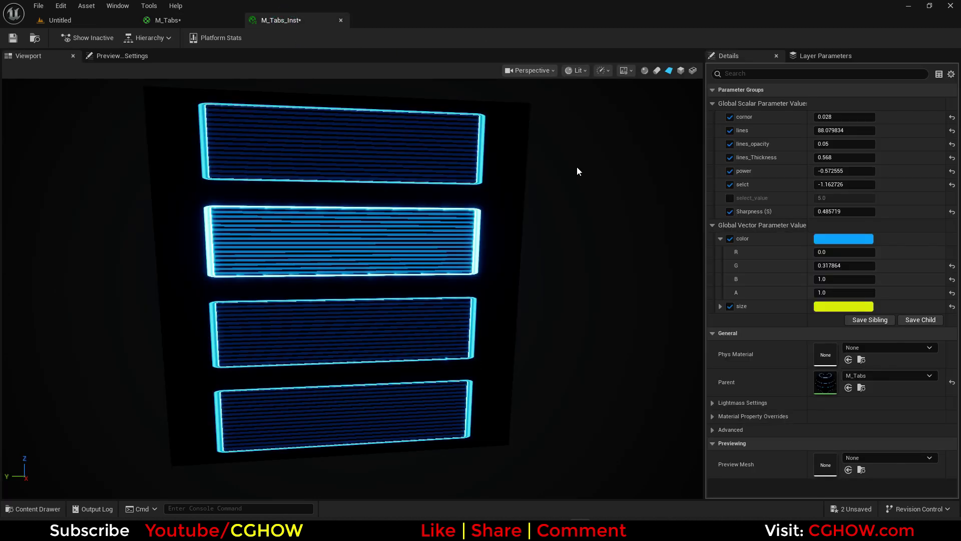
left_click(730, 198)
left_click_drag(834, 197, 926, 198)
left_click_drag(835, 185, 899, 185)
left_click_drag(500, 240, 501, 200)
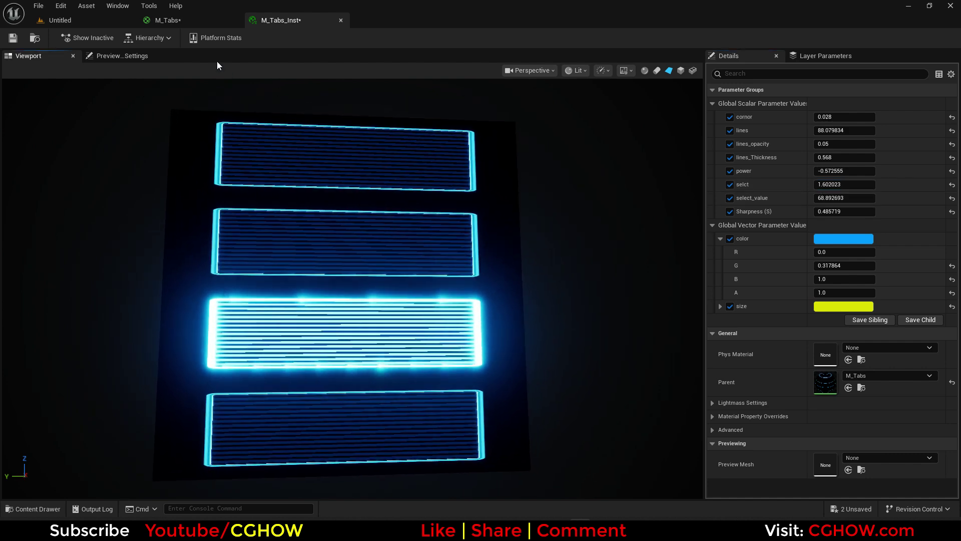
- Move the lines parameter in the M_Tabs graph away from its Multiply to make room for another node
left_click(190, 20)
scroll(606, 303, "down", 2)
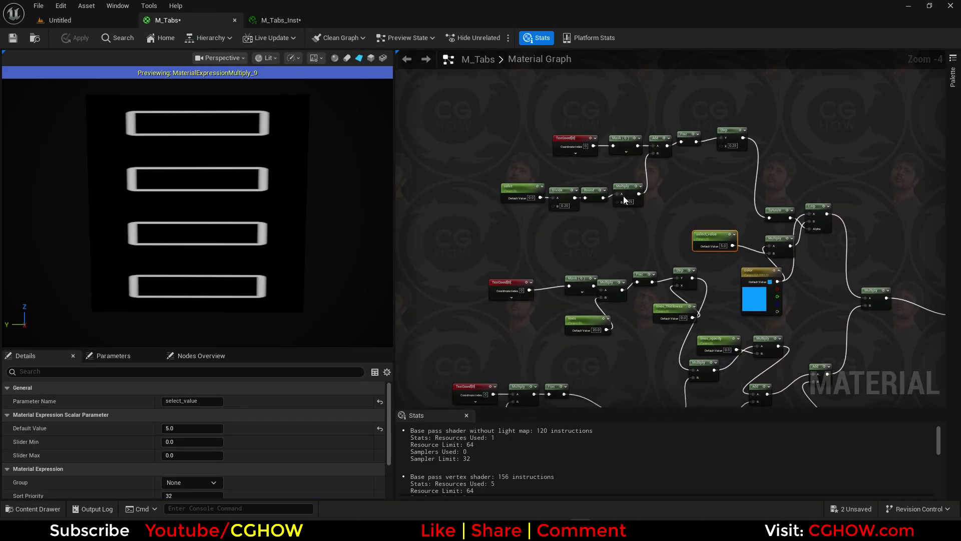
scroll(623, 196, "up", 1)
right_click_drag(655, 255, 596, 146)
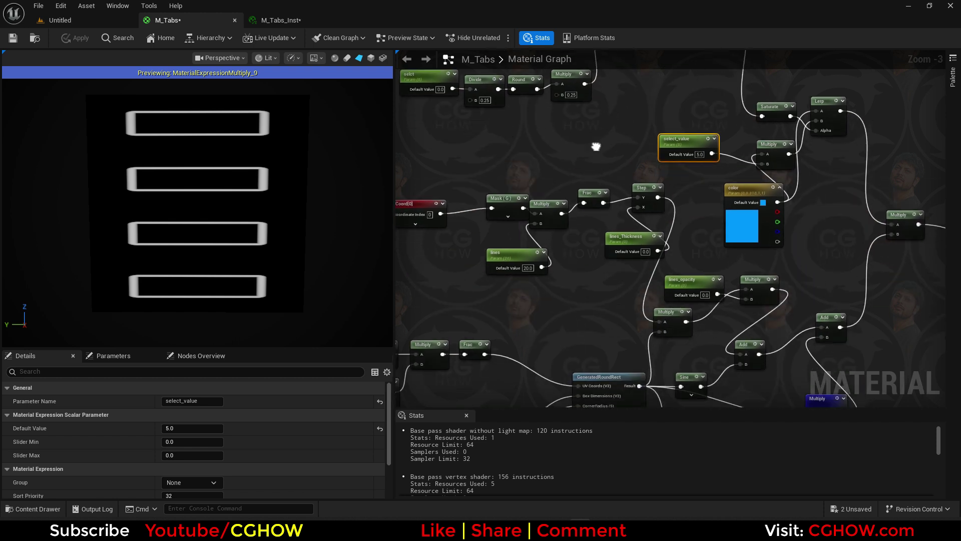
right_click_drag(510, 250, 538, 251)
scroll(635, 258, "up", 1)
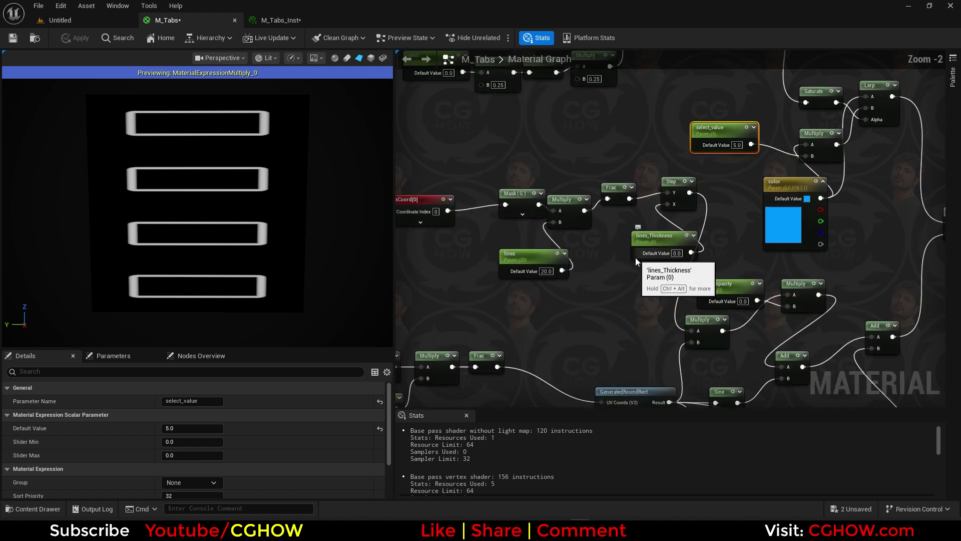
right_click_drag(598, 214, 610, 246)
right_click(611, 245)
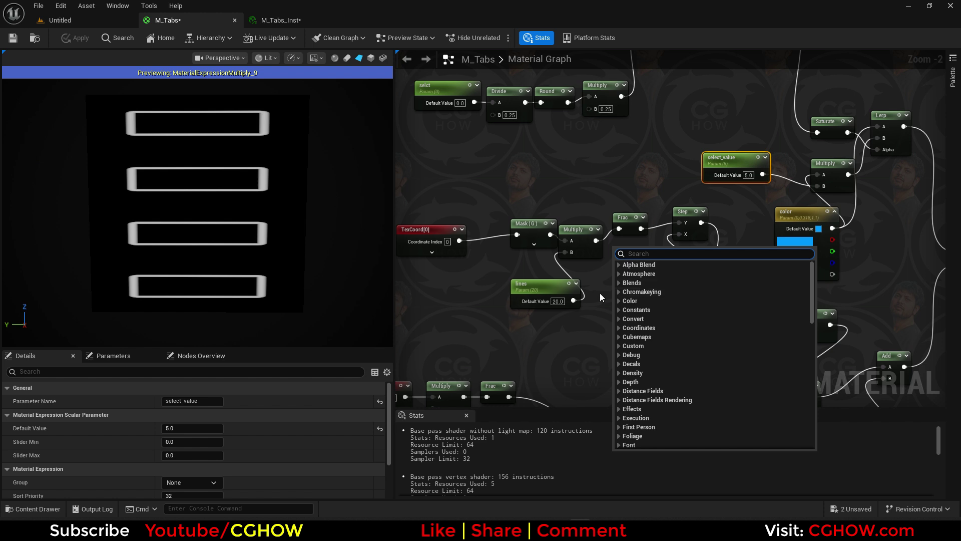
left_click(600, 293)
right_click_drag(570, 303, 637, 315)
left_click_drag(635, 311, 557, 316)
right_click_drag(727, 203, 663, 217)
left_click(545, 305)
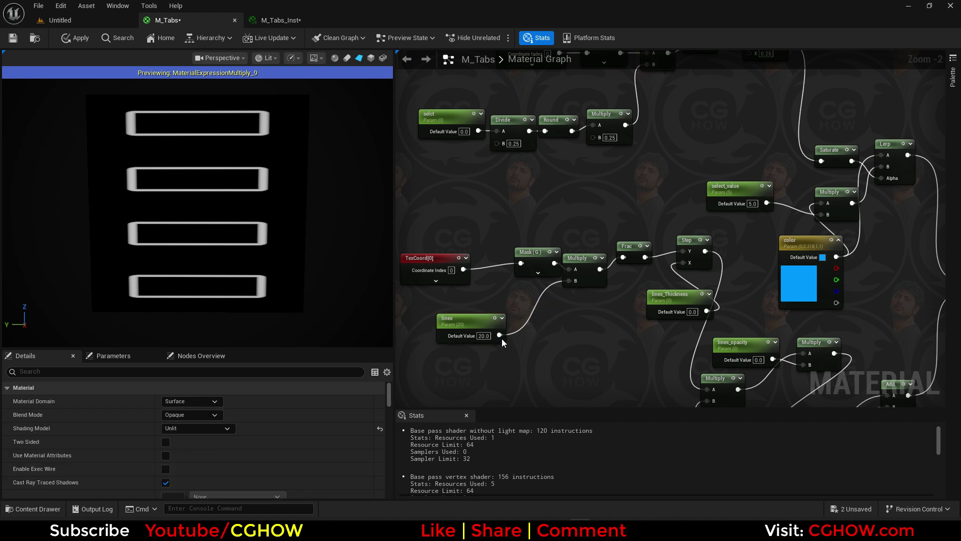
- Add a Lerp node beside lines, with the Saturate output in Alpha and lines in A
left_click(548, 314)
right_click_drag(792, 60, 795, 107)
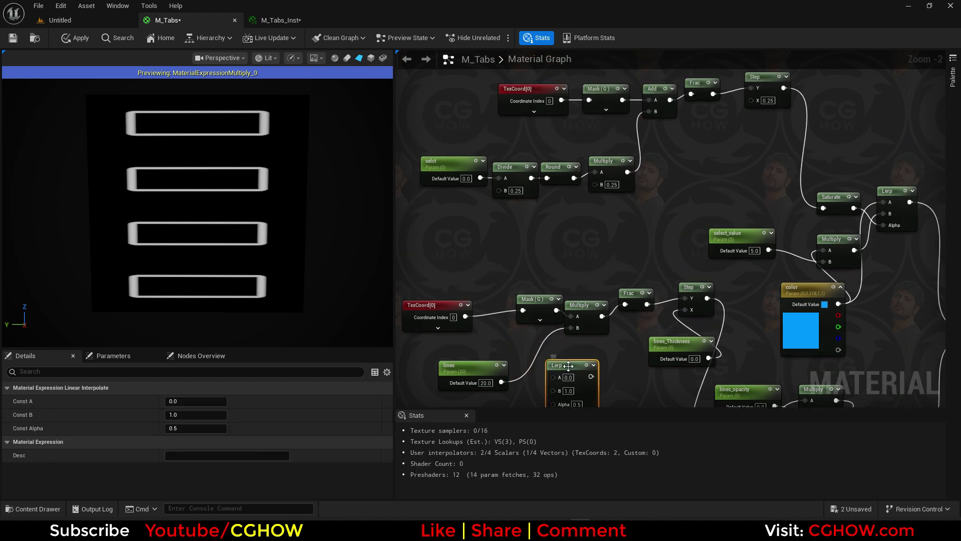
left_click_drag(835, 202, 744, 158)
right_click_drag(753, 207, 769, 132)
left_click_drag(779, 91, 571, 328)
scroll(526, 309, "up", 2)
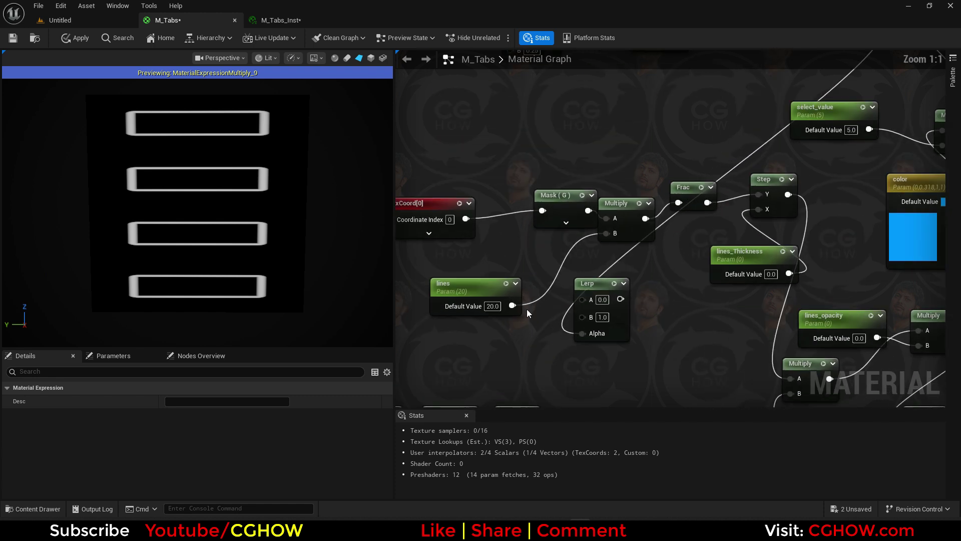
left_click_drag(510, 306, 581, 300)
- Duplicate lines as lines_selected, connect it to the new Lerp's B and feed the Lerp output into the lines Multiply's B
left_click(465, 307)
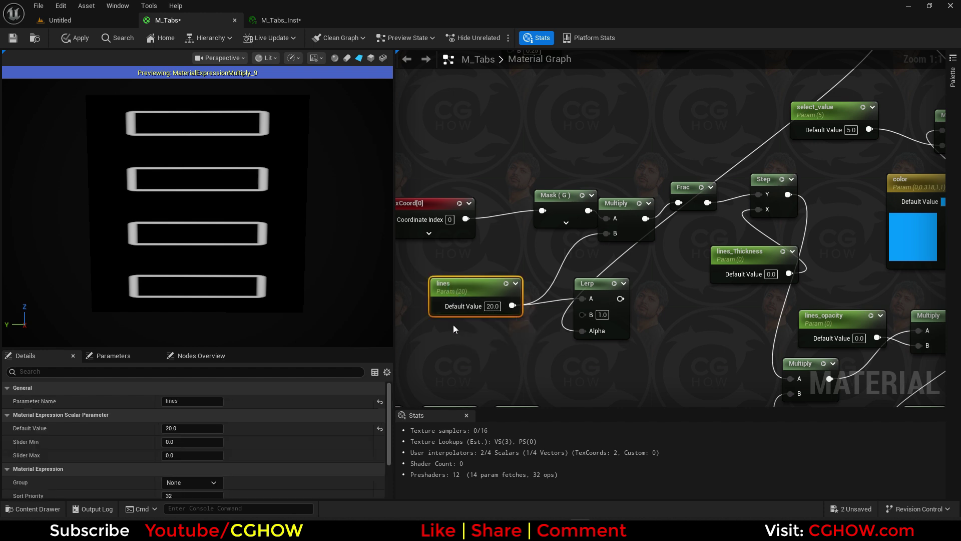
key("ctrl+d")
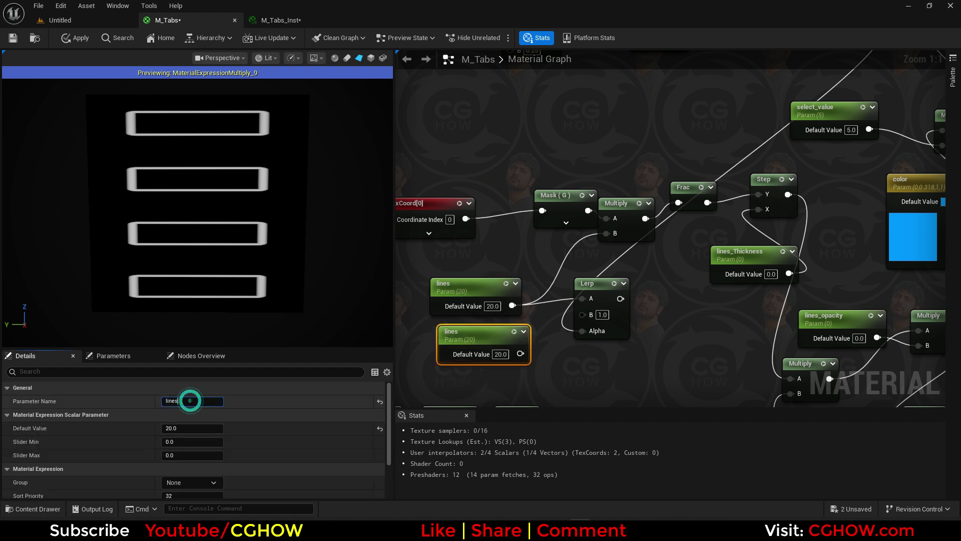
double_click(190, 401)
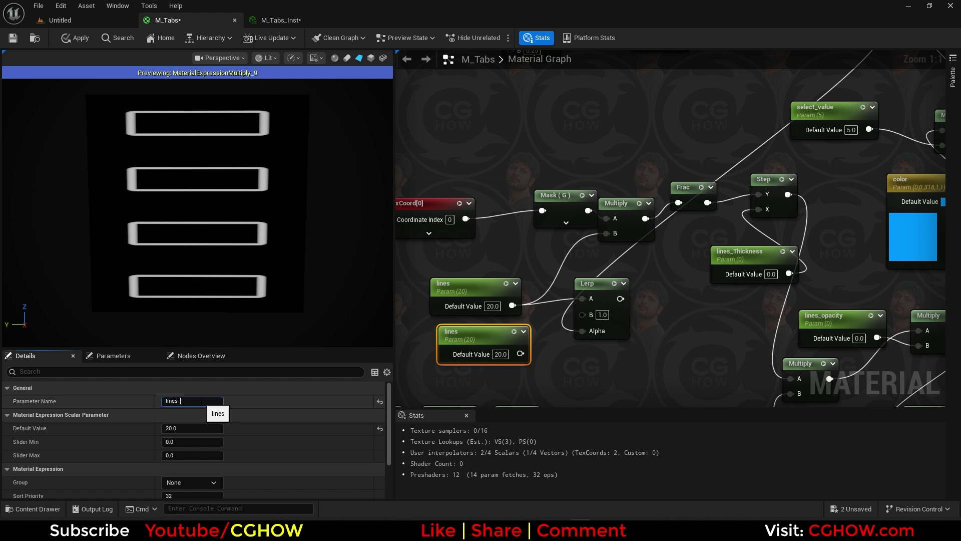
key("Return")
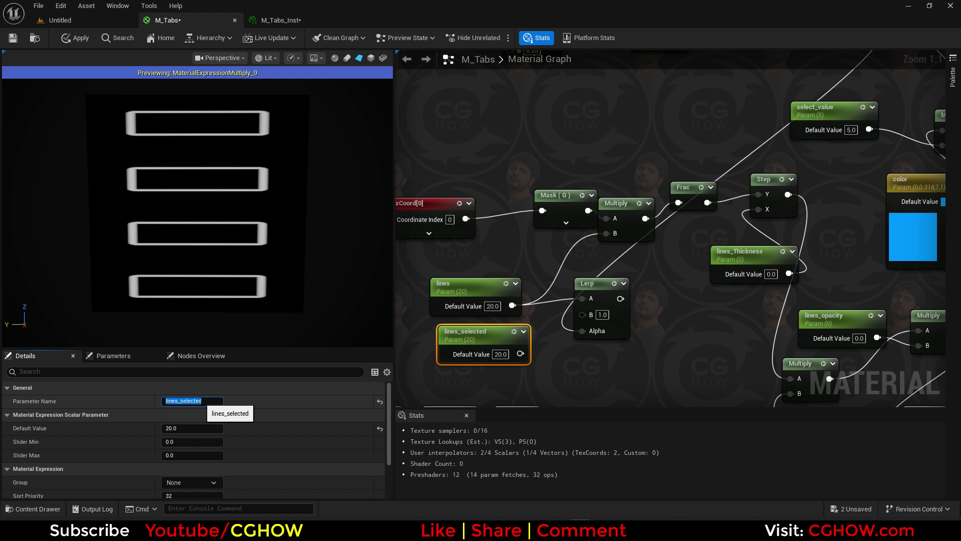
left_click_drag(519, 355, 608, 236)
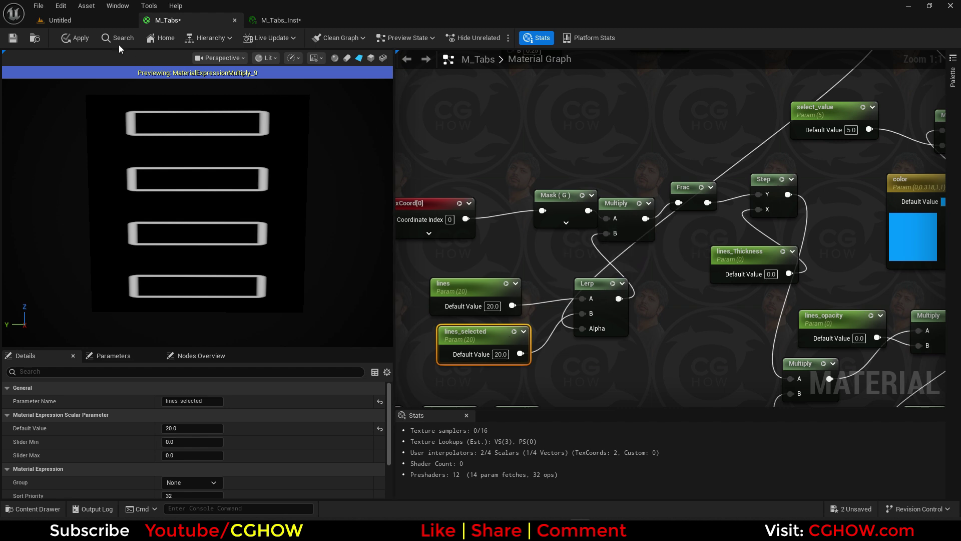
- Apply the material changes and override lines_selected in M_Tabs_Inst with about 39.59
left_click(88, 39)
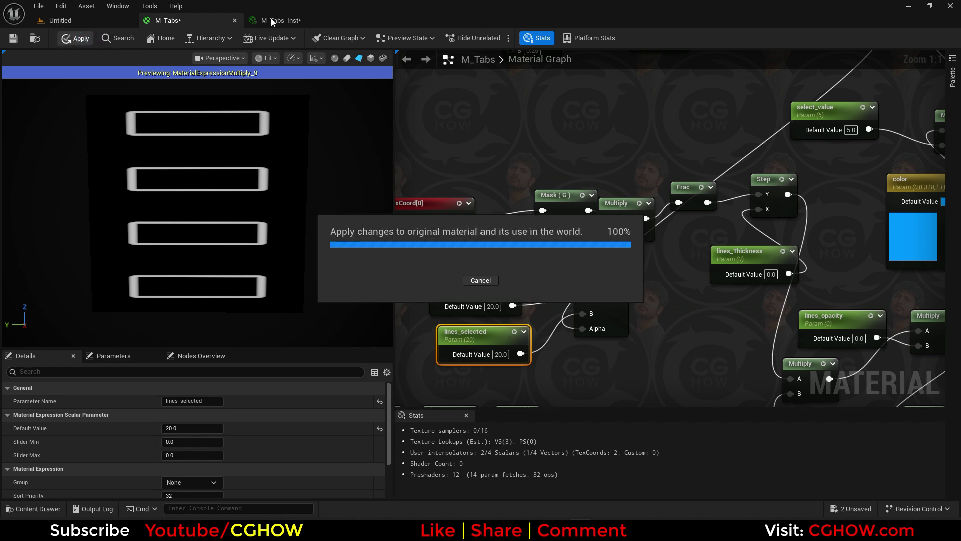
left_click(272, 19)
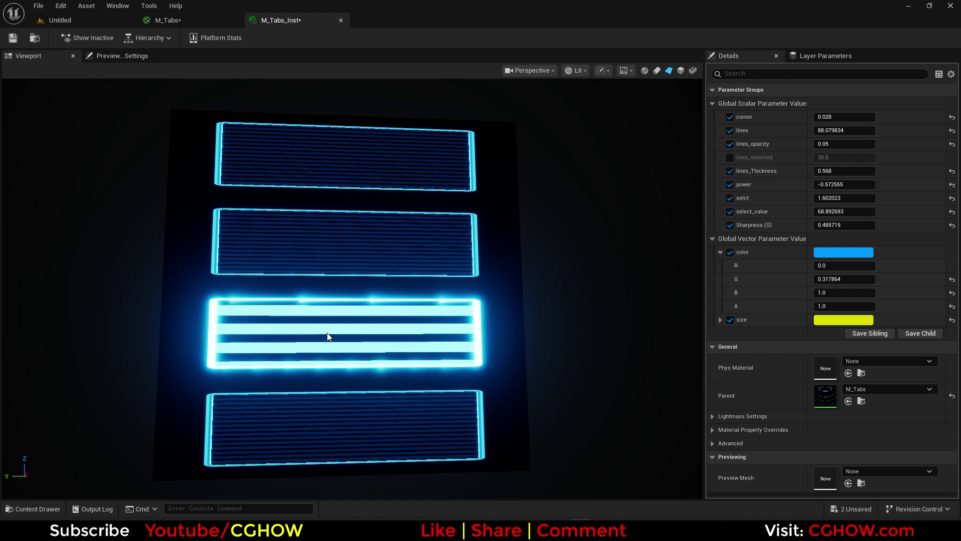
left_click(730, 158)
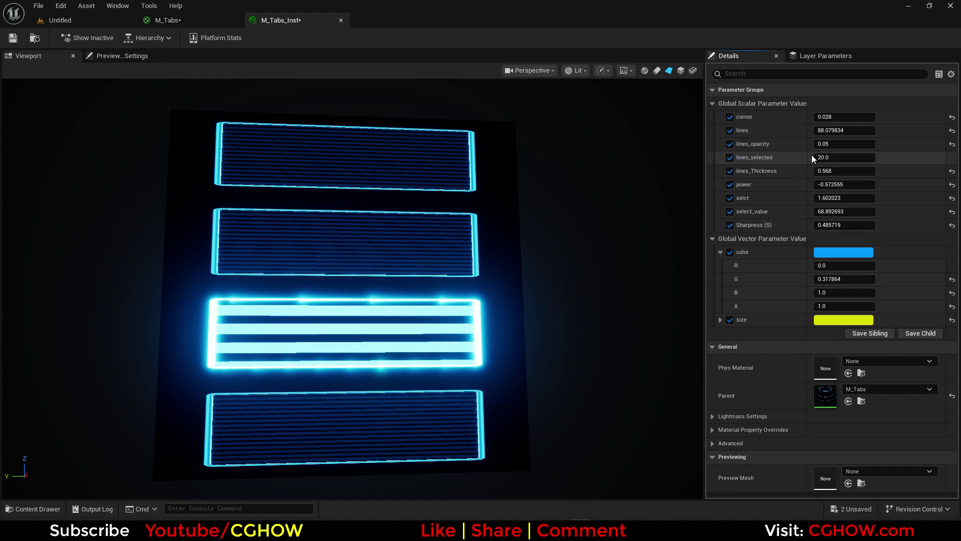
left_click(831, 157)
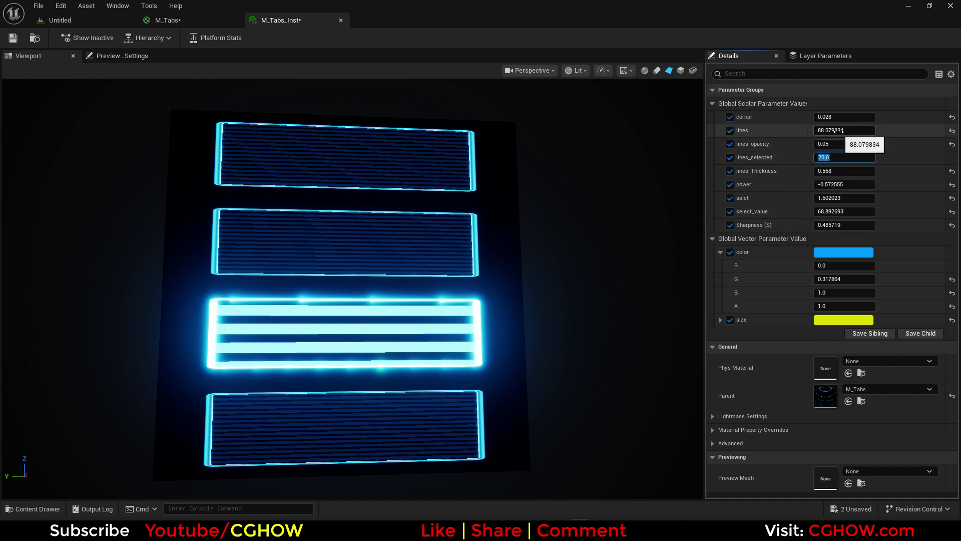
left_click(893, 158)
mouse_move(839, 157)
left_mouse_down()
mouse_move(886, 156)
mouse_move(821, 156)
mouse_move(843, 156)
left_mouse_up()
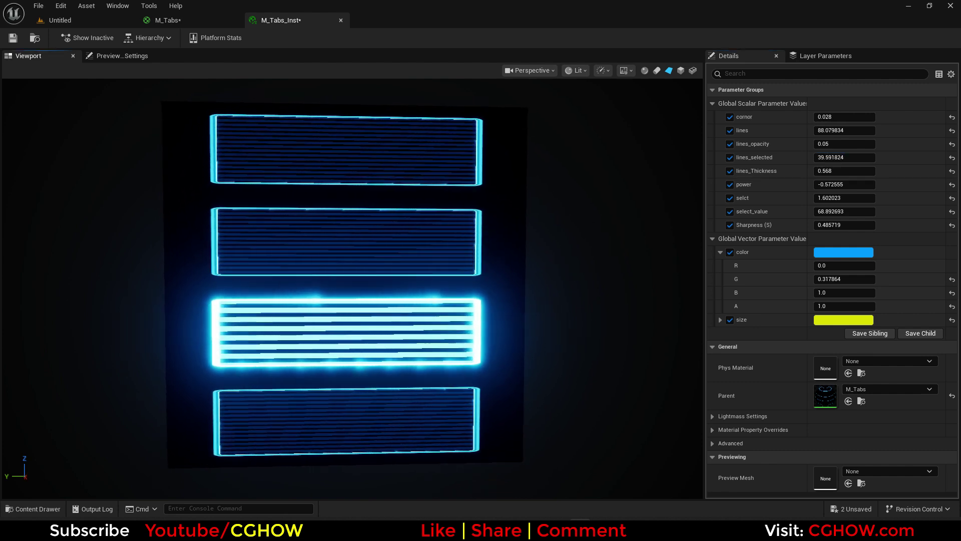
- Set selct to about 3.64 and view the highlighted tab from different angles
left_click_drag(836, 197, 856, 197)
left_click_drag(392, 289, 434, 301)
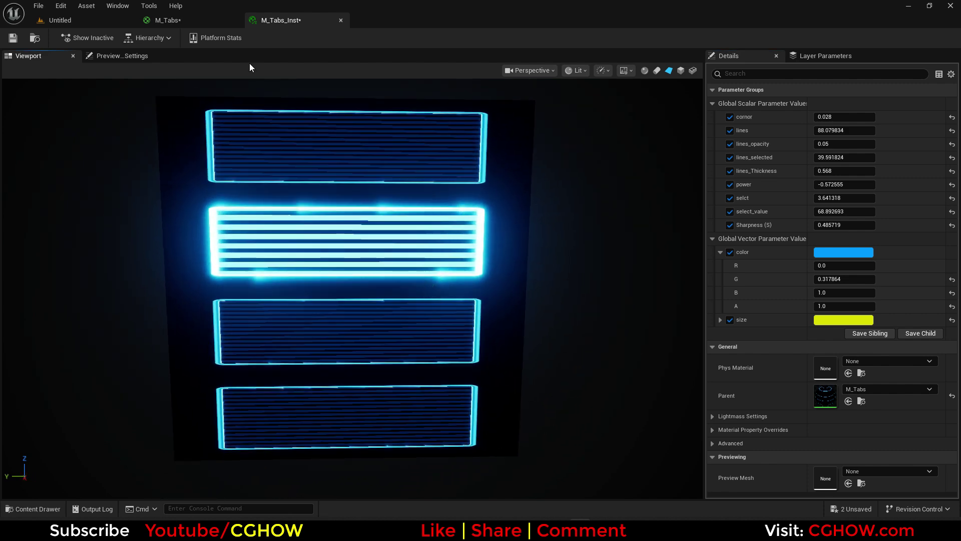
left_click_drag(241, 150, 317, 186)
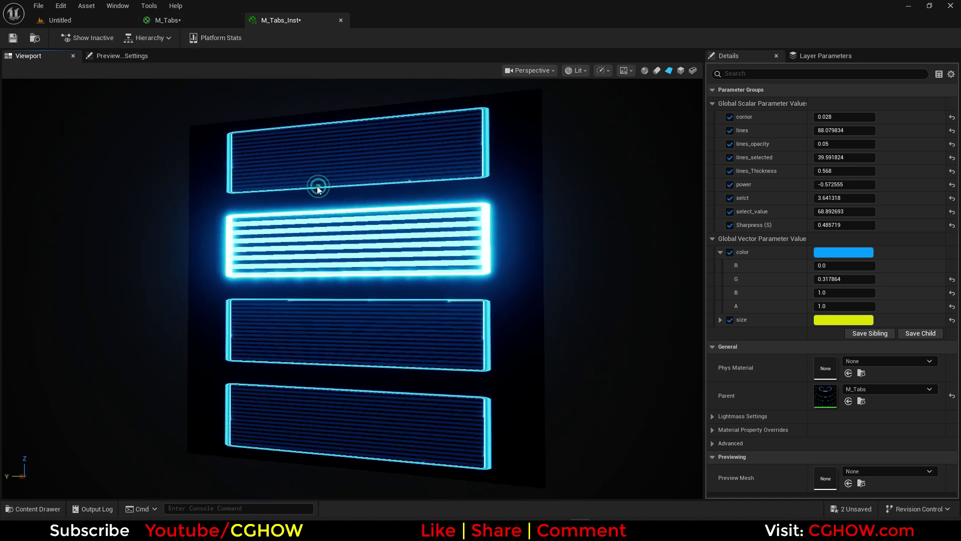
- Lower select_value to about 22.5 in M_Tabs_Inst and look over the highlighted tab
left_click(200, 24)
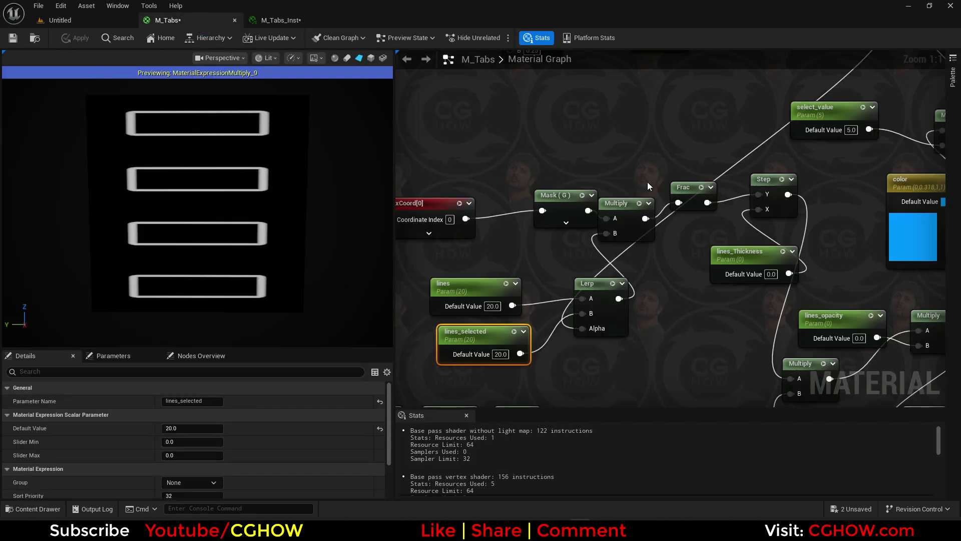
scroll(647, 185, "down", 1)
left_click(280, 20)
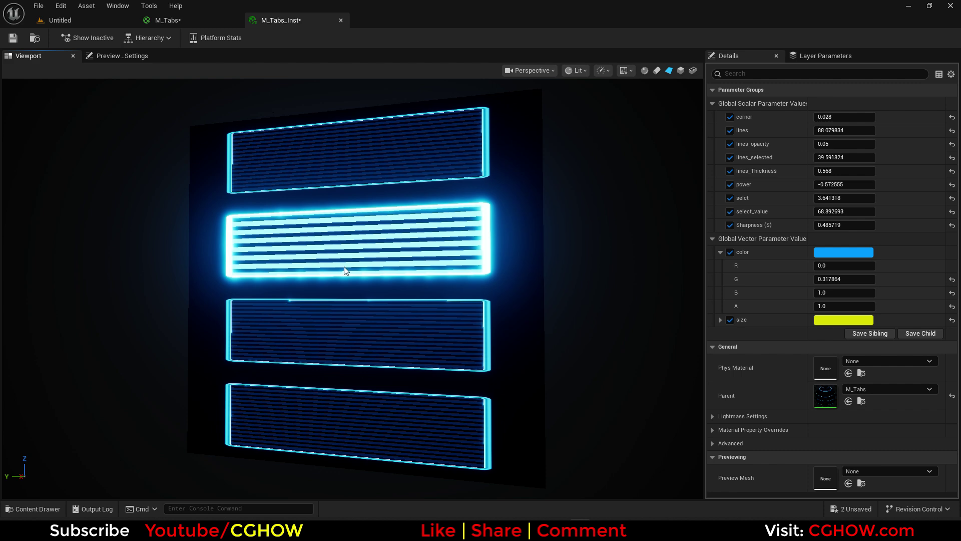
left_click_drag(392, 323, 376, 292)
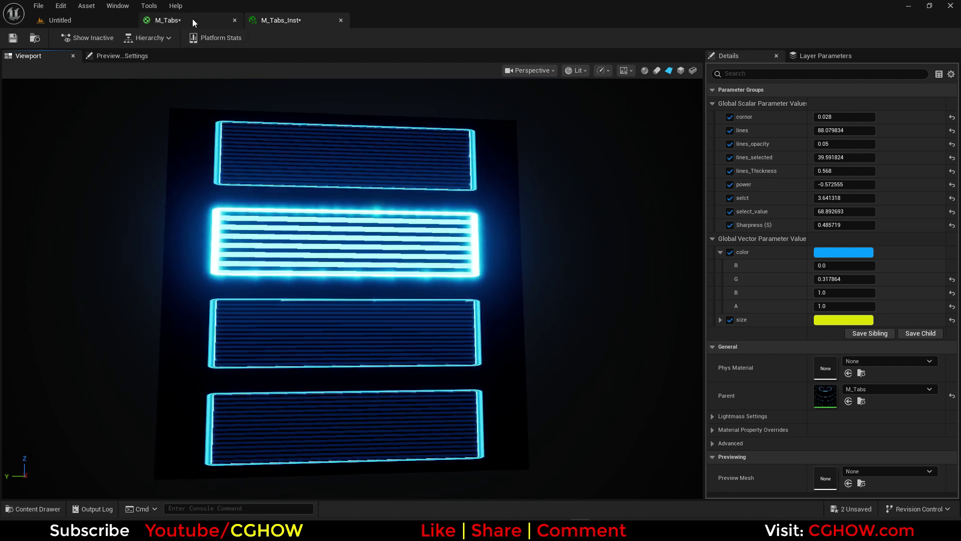
left_click_drag(845, 210, 806, 210)
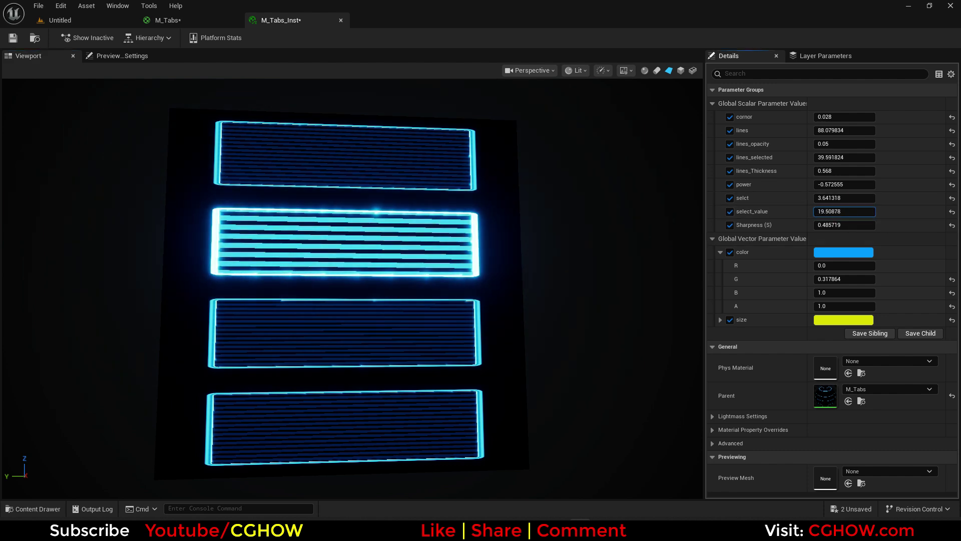
mouse_move(376, 291)
left_mouse_down()
mouse_move(377, 323)
mouse_move(377, 310)
left_mouse_up()
- In the M_Tabs graph, move the size, Mask (R G) and cornor nodes away from GeneratedRoundRect to make room for new nodes
left_click(167, 20)
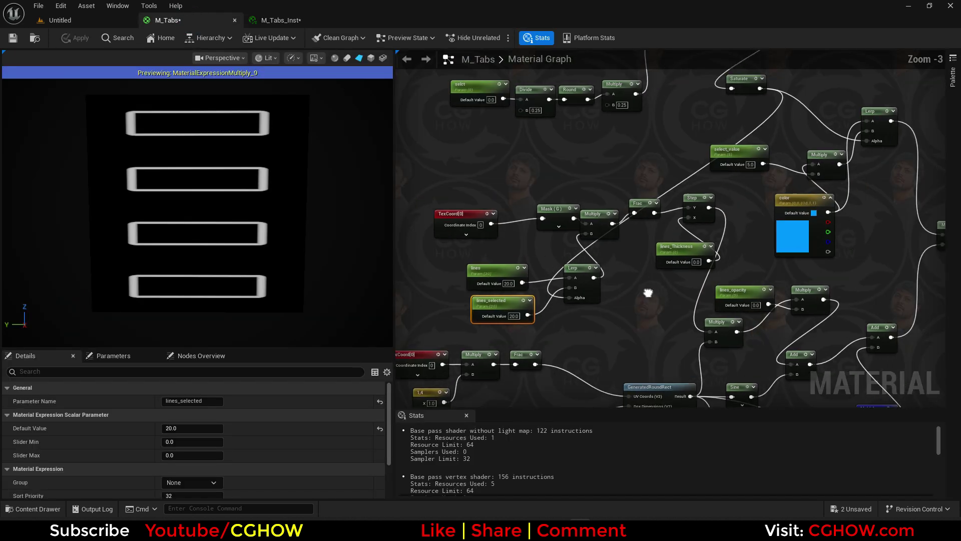
right_click_drag(531, 247, 610, 231)
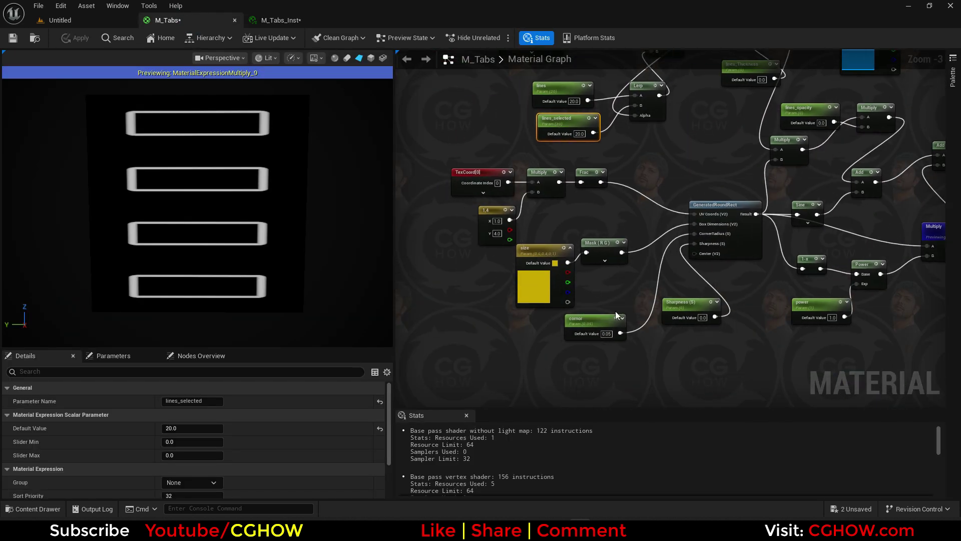
scroll(583, 230, "up", 2)
left_click_drag(554, 227, 508, 278)
left_click_drag(593, 344, 645, 404)
right_click_drag(557, 306, 548, 367)
left_click(563, 305)
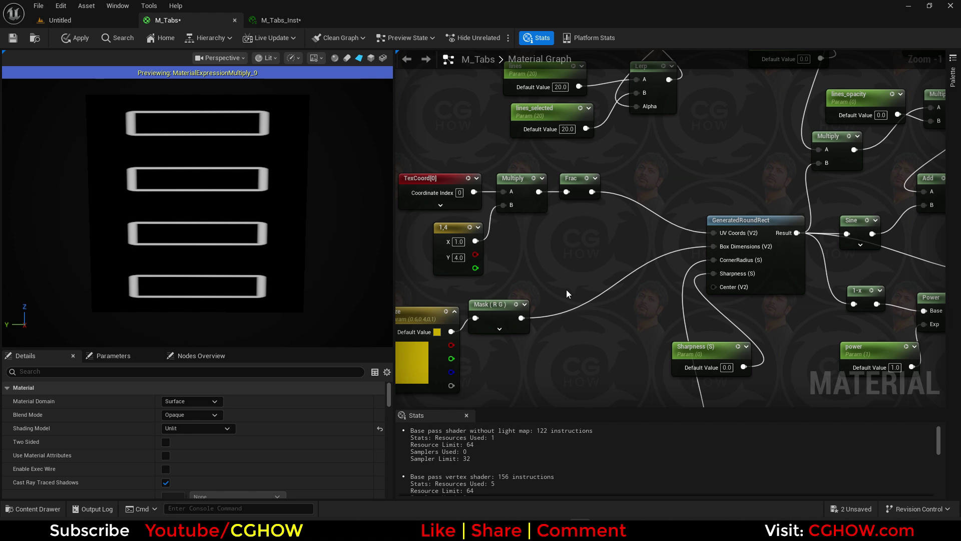
- Add a Lerp with the size mask in A, a new Multiply of the mask in B and Saturate in Alpha, feeding Box Dimensions
left_click(563, 282)
scroll(579, 297, "down", 3)
left_click_drag(753, 93, 580, 377)
scroll(558, 384, "up", 3)
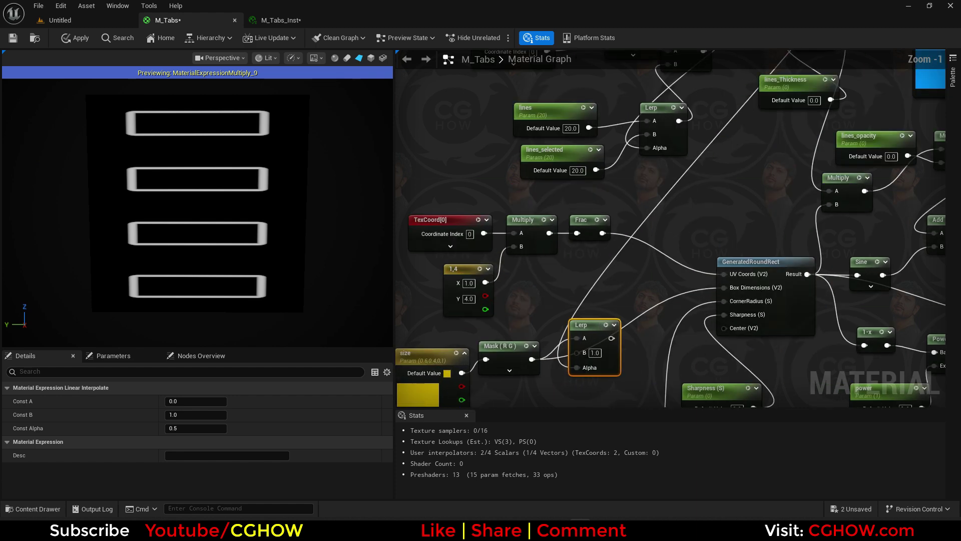
left_click(573, 322)
left_click_drag(564, 285, 755, 214)
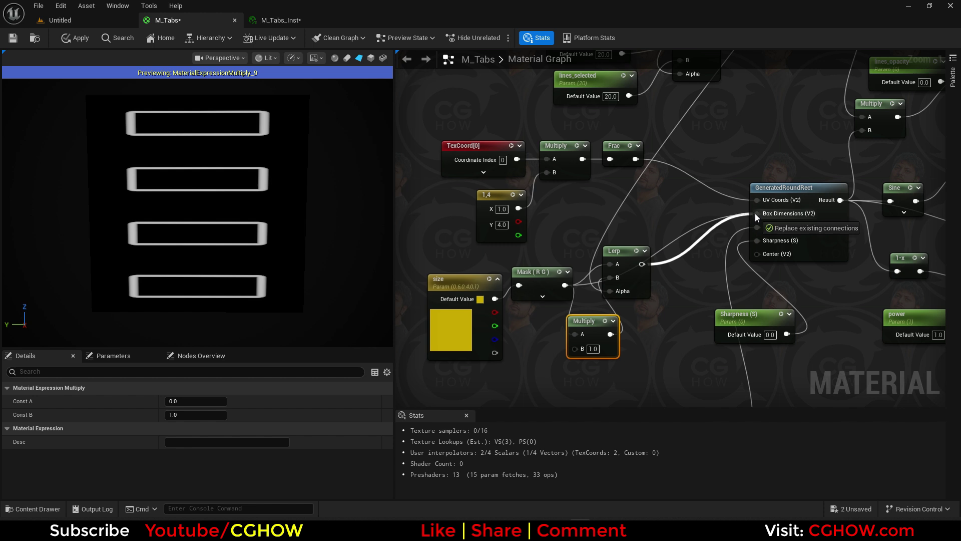
- Add a scalar parameter size_Selected with default value 1 and connect it to the new Multiply's B
left_click(507, 382)
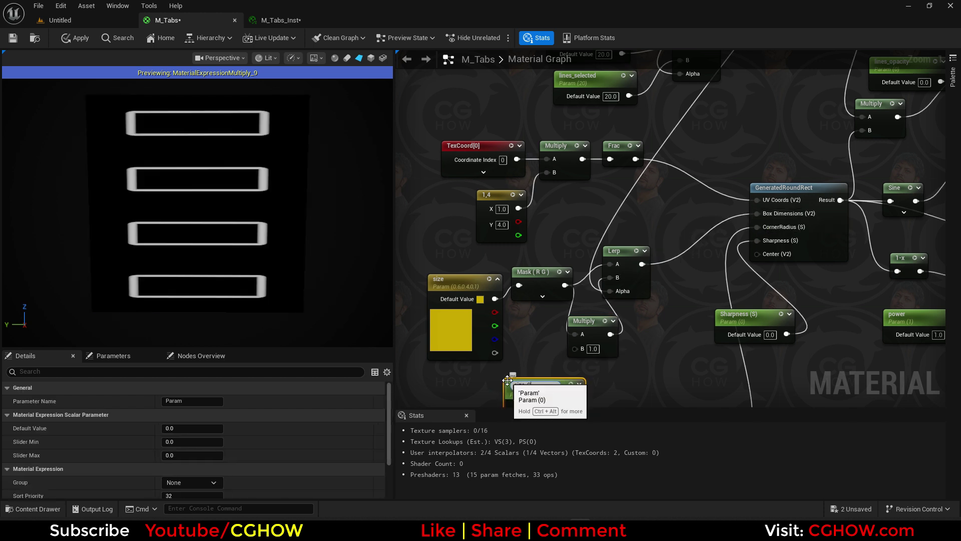
right_click_drag(589, 382, 600, 353)
left_click_drag(587, 375, 586, 320)
double_click(570, 376)
type("1")
key("Return")
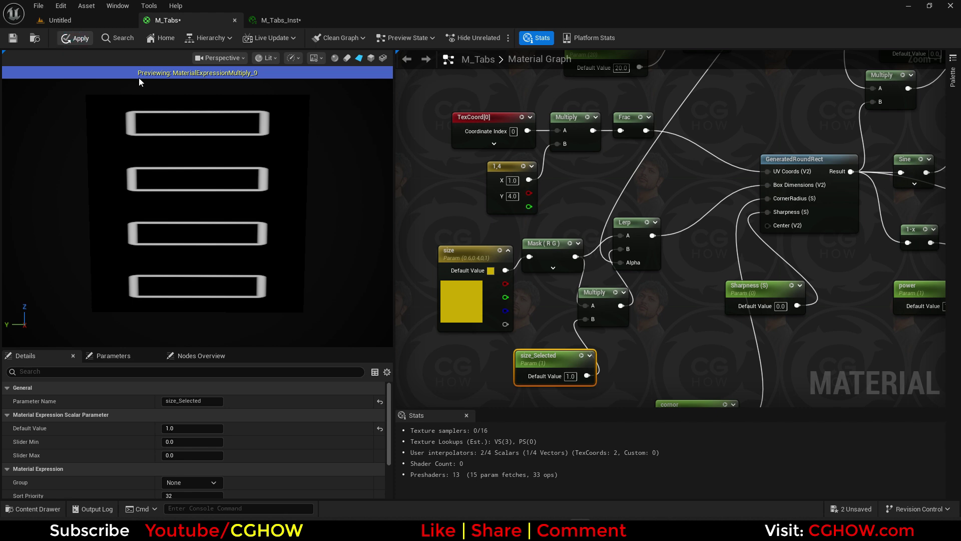
- With the material changes applied, override size_Selected with about 1.3 in M_Tabs_Inst and set selct to about 6.99
key("ctrl+s")
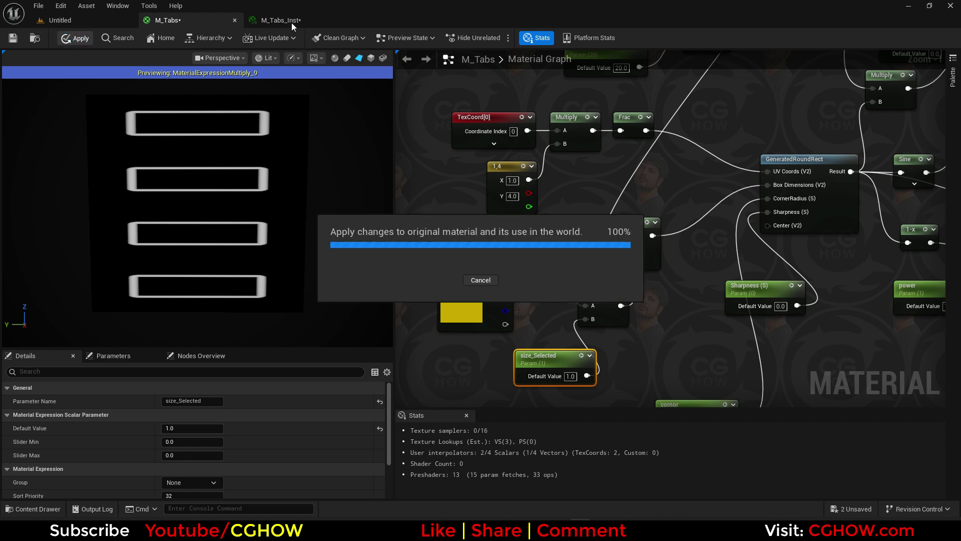
left_click(291, 23)
left_click(730, 238)
left_click_drag(838, 238, 869, 238)
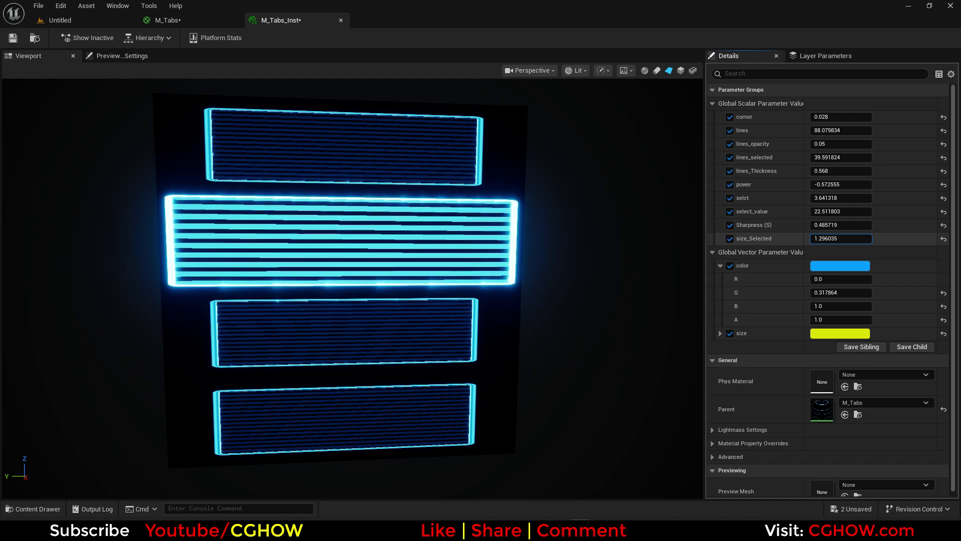
left_click_drag(841, 197, 871, 198)
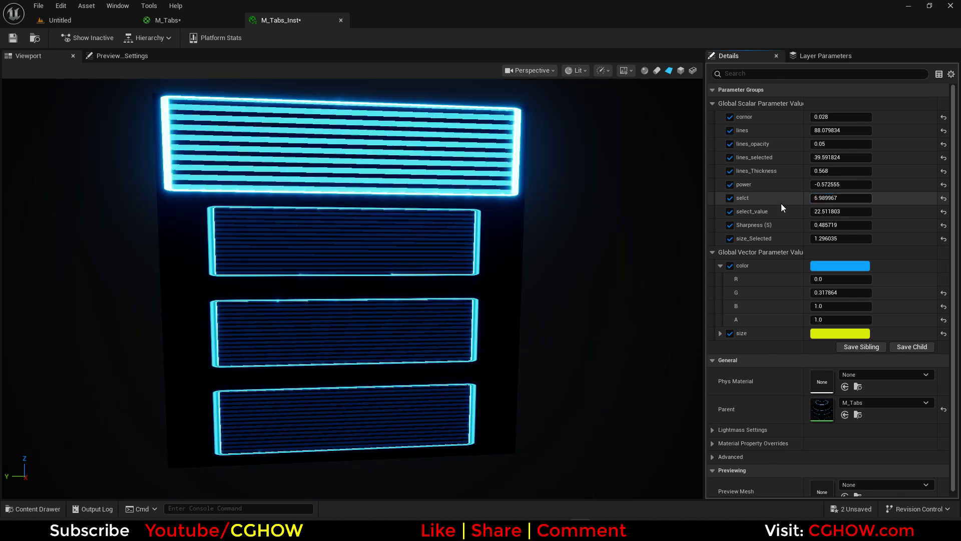